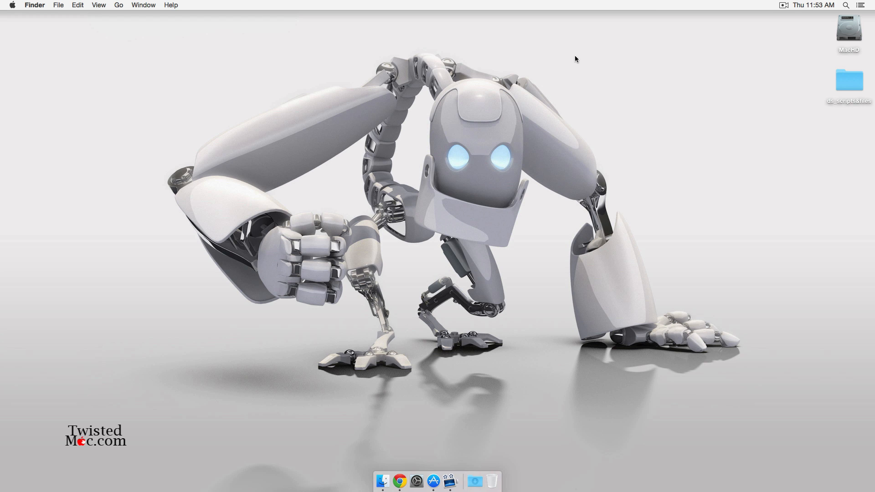
# - Check this Mac's OS version and hardware in the About This Mac overview
pyautogui.click(13, 5)
pyautogui.click(401, 149)
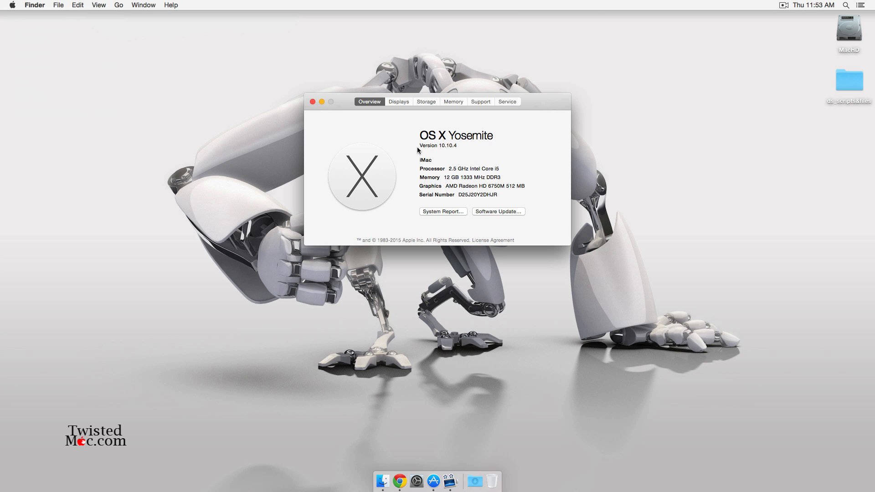
pyautogui.click(313, 101)
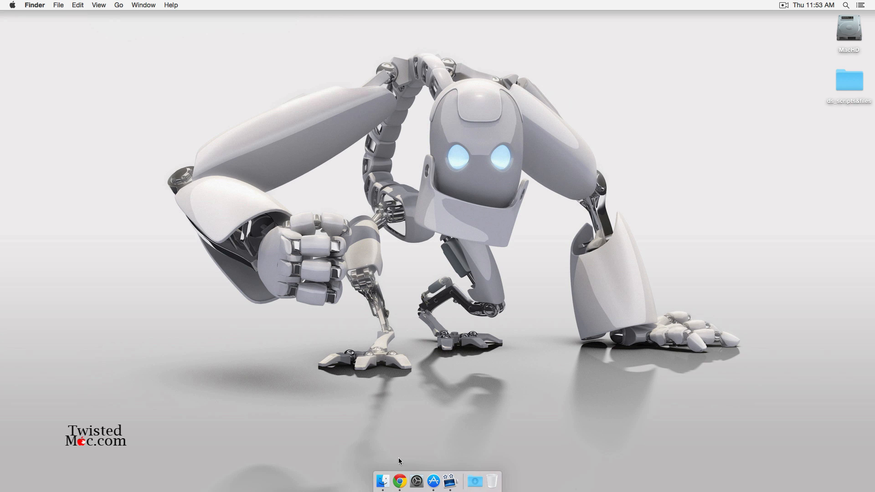
# - Download the DeployStudio Server 1.6.15 disk image from its release post and close Chrome
pyautogui.click(404, 486)
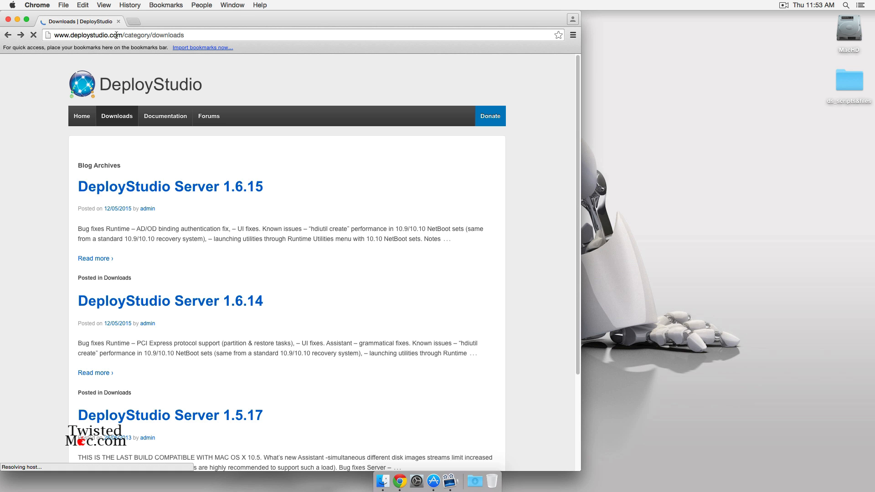
pyautogui.click(159, 187)
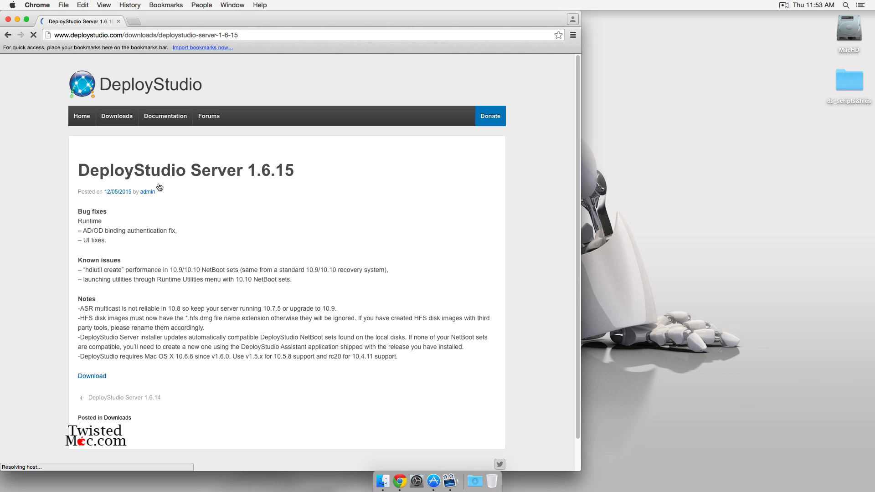
pyautogui.click(98, 379)
pyautogui.click(475, 481)
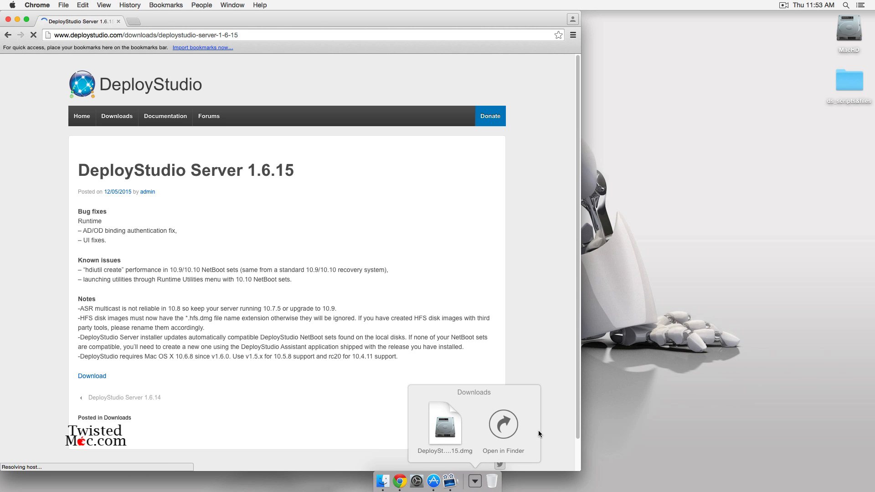
pyautogui.click(547, 300)
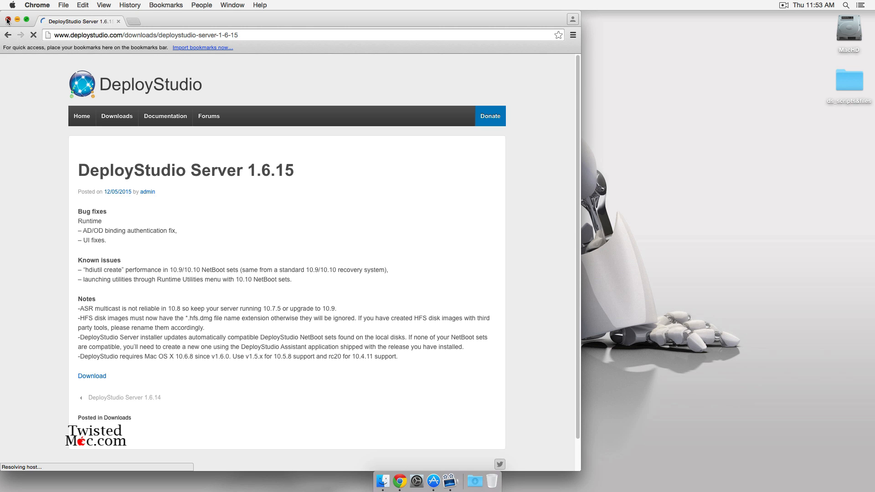
pyautogui.press('super+w')
pyautogui.click(365, 191)
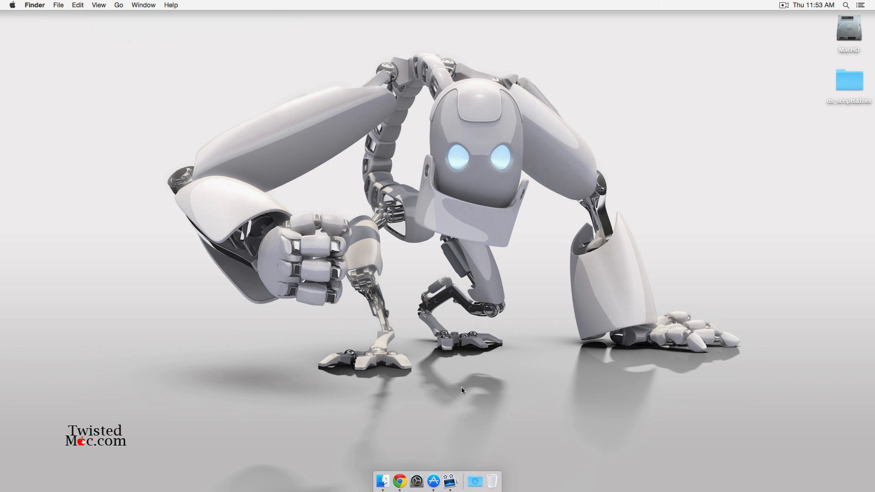
pyautogui.click(434, 481)
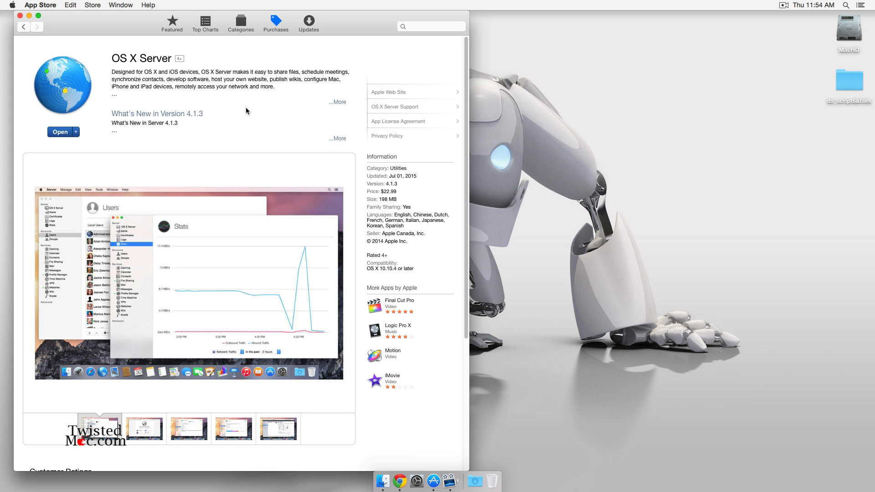
pyautogui.press('super+q')
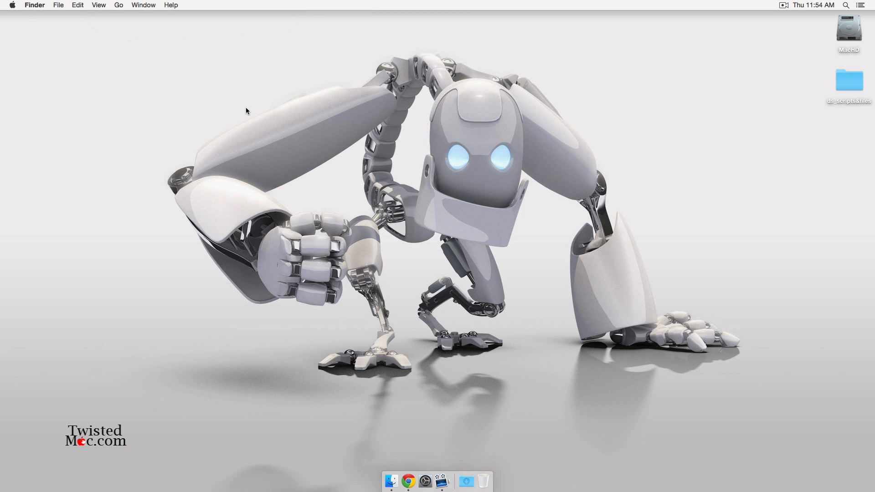
# - Configure Ethernet IPv4 as DHCP with manual address 10.1.1.2, apply it, and quit System Preferences
pyautogui.click(425, 481)
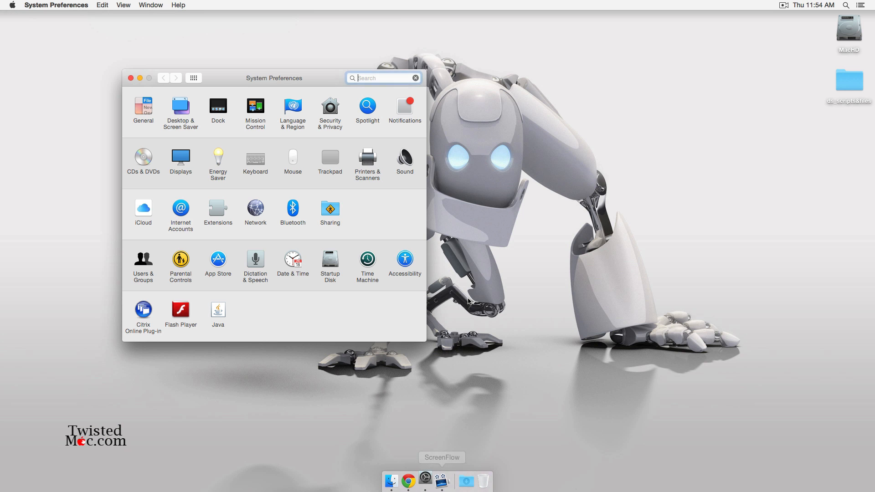
pyautogui.click(335, 209)
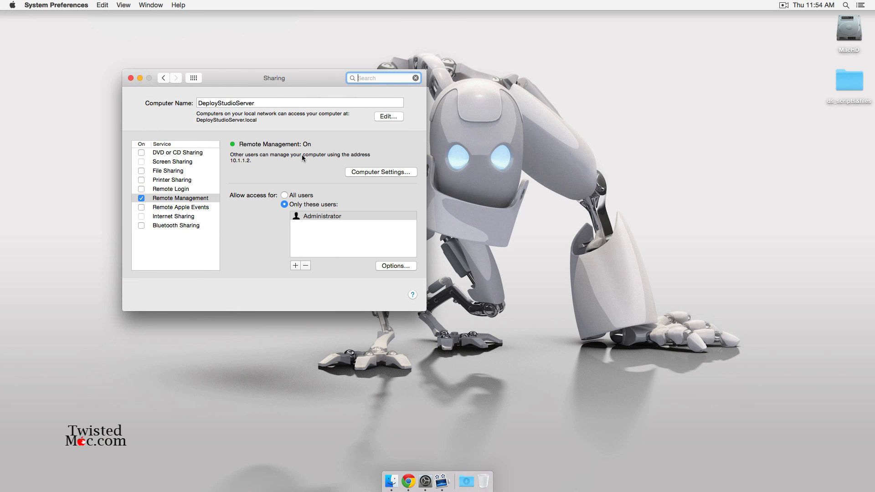
pyautogui.click(196, 78)
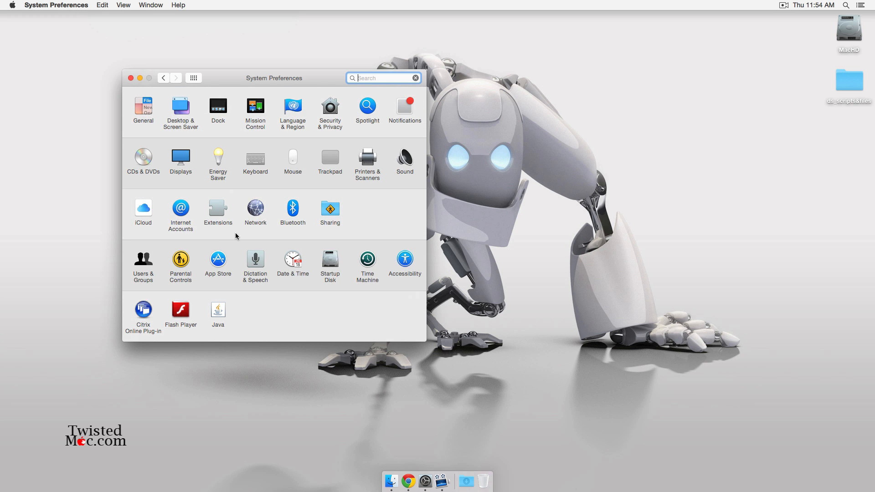
pyautogui.click(252, 209)
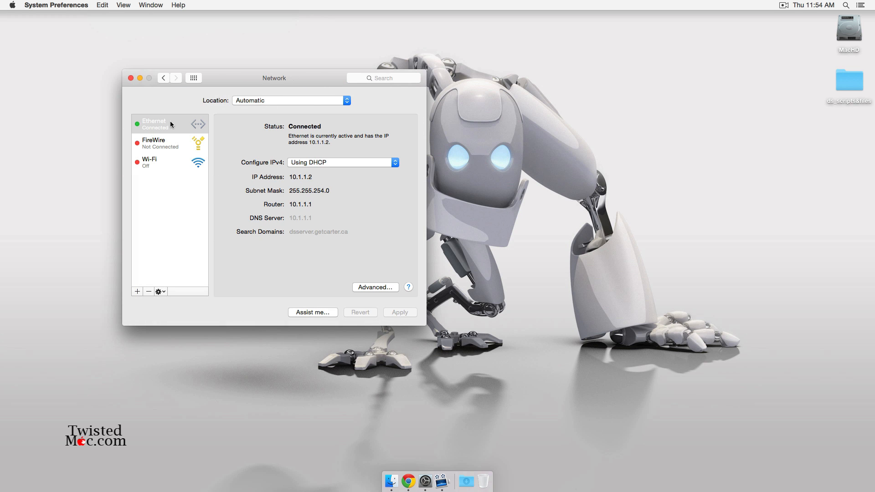
pyautogui.click(340, 162)
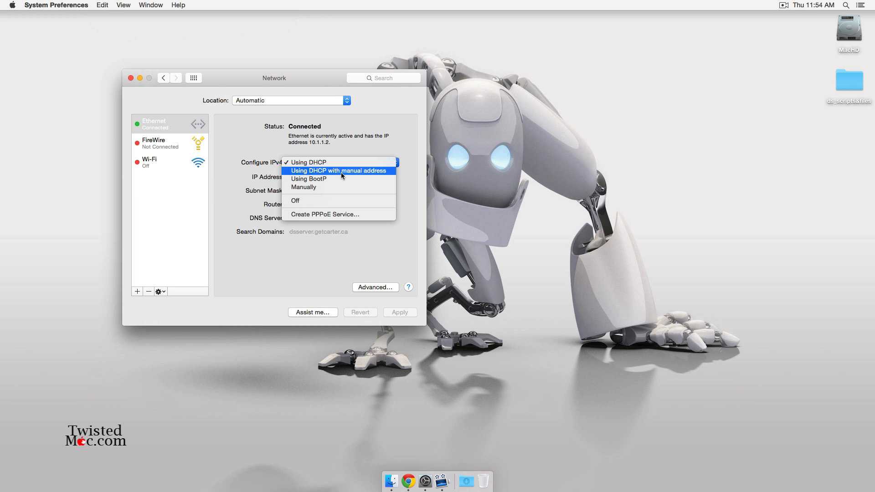
pyautogui.click(341, 171)
pyautogui.write('1')
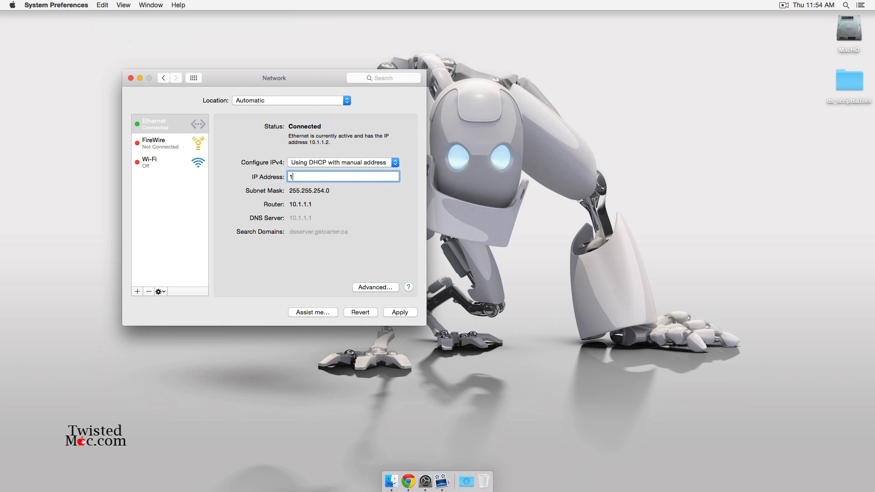
pyautogui.write('0.1.1.2')
pyautogui.click(401, 312)
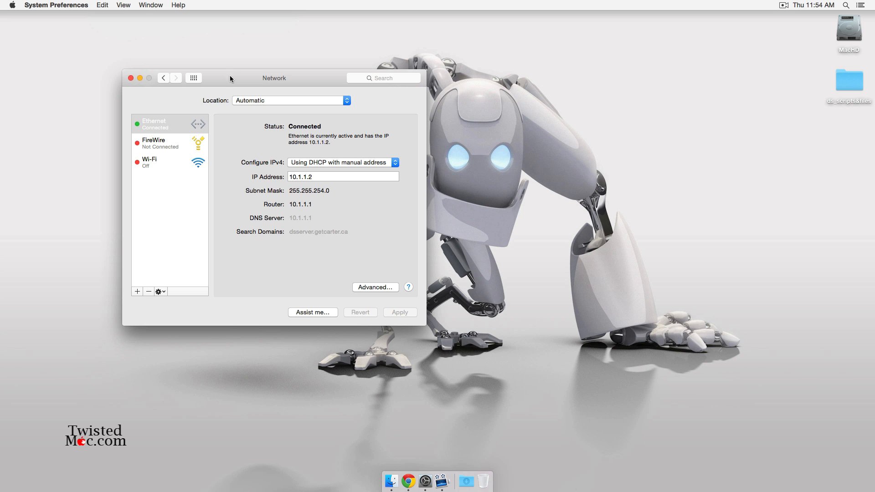
pyautogui.press('super+q')
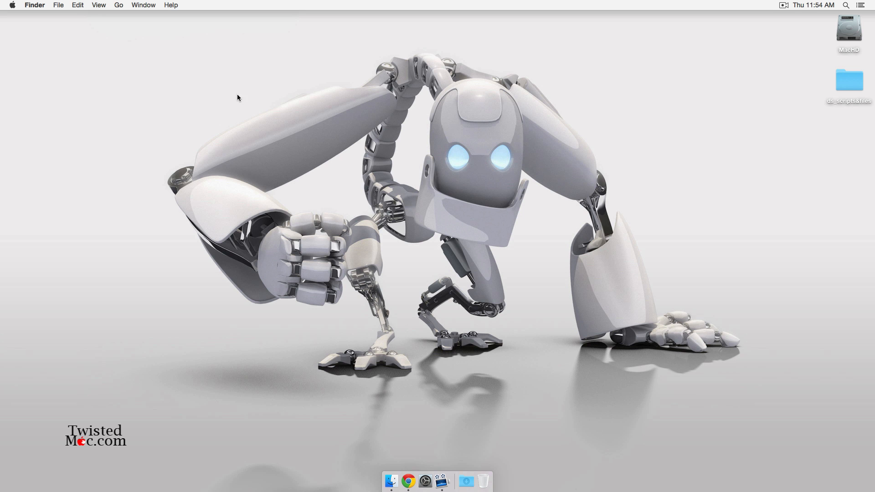
# - Launch Server, disable Apple reachability services, accept the licence, and authorise with the admin password
pyautogui.press('F4')
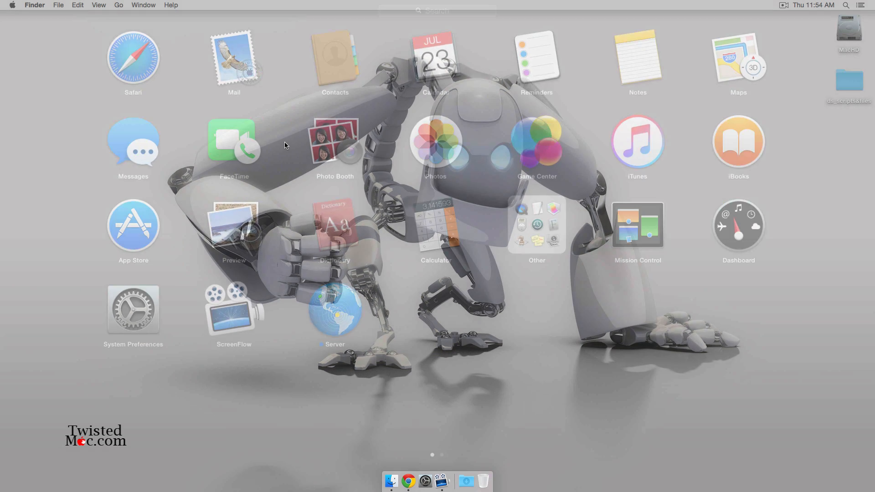
pyautogui.click(344, 311)
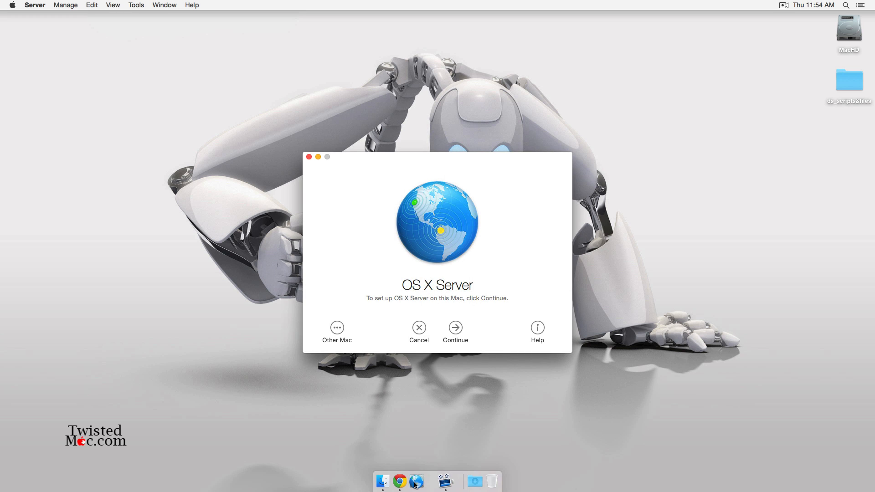
pyautogui.click(457, 323)
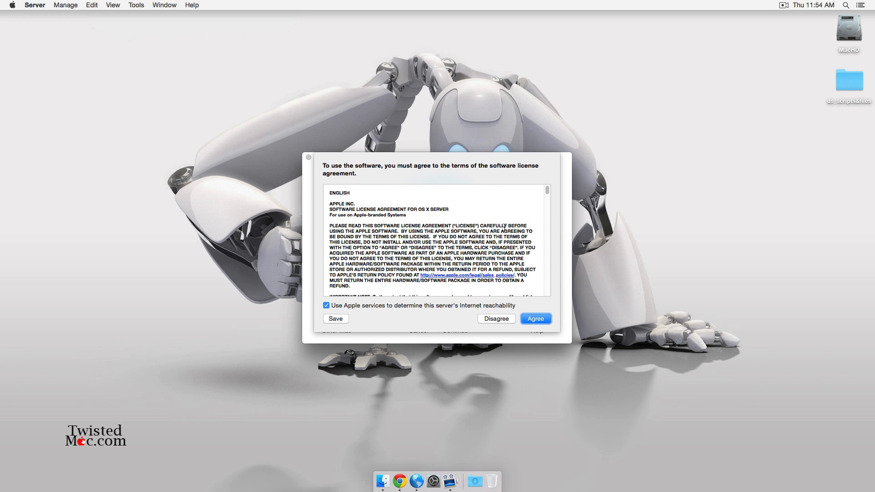
pyautogui.scroll(-15, 505, 227)
pyautogui.click(381, 309)
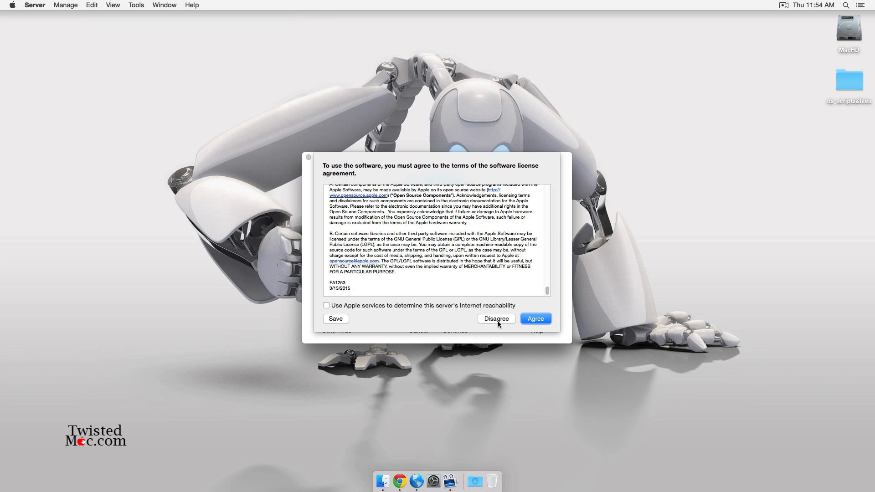
pyautogui.click(537, 319)
pyautogui.write('•')
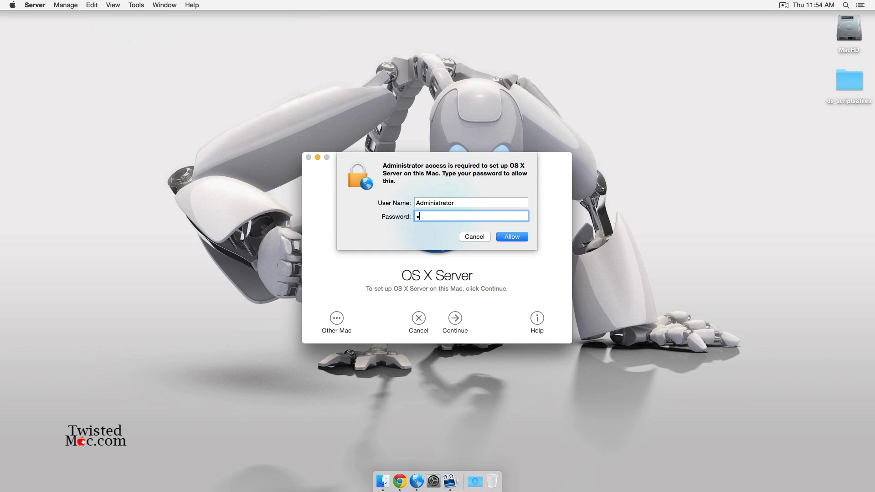
pyautogui.write('•••••••')
pyautogui.press('Return')
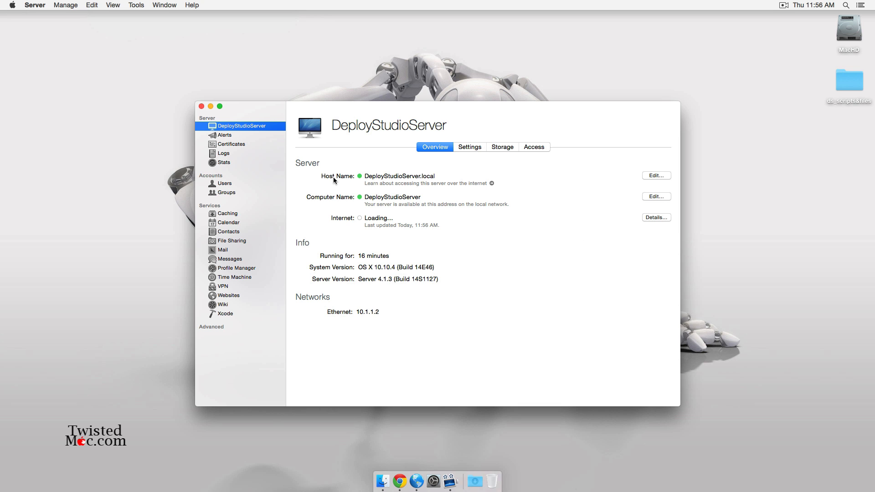
# - Rename the host to deploystudioserver.getcarter.ca for Internet access, skipping DNS setup
pyautogui.click(656, 175)
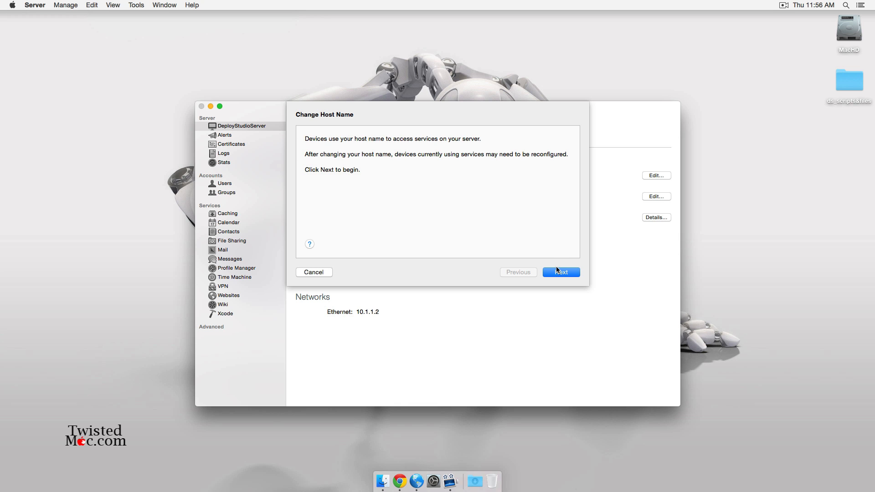
pyautogui.click(557, 270)
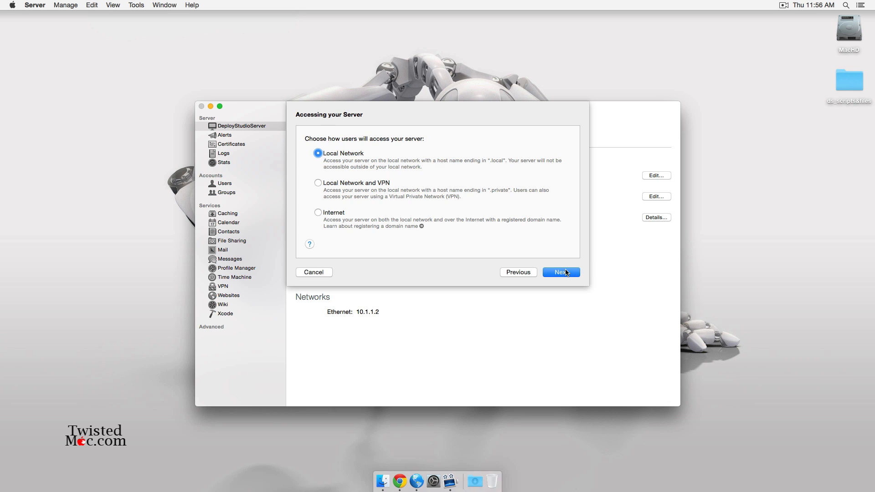
pyautogui.click(318, 212)
pyautogui.click(561, 272)
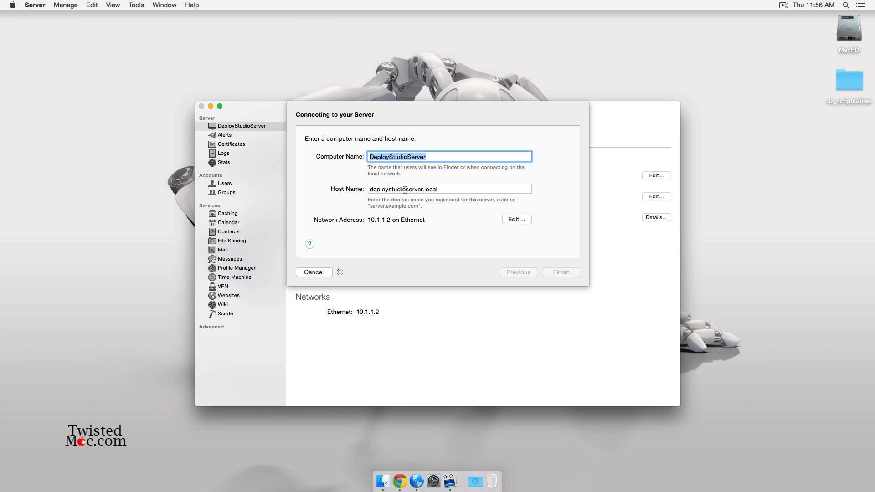
pyautogui.doubleClick(430, 189)
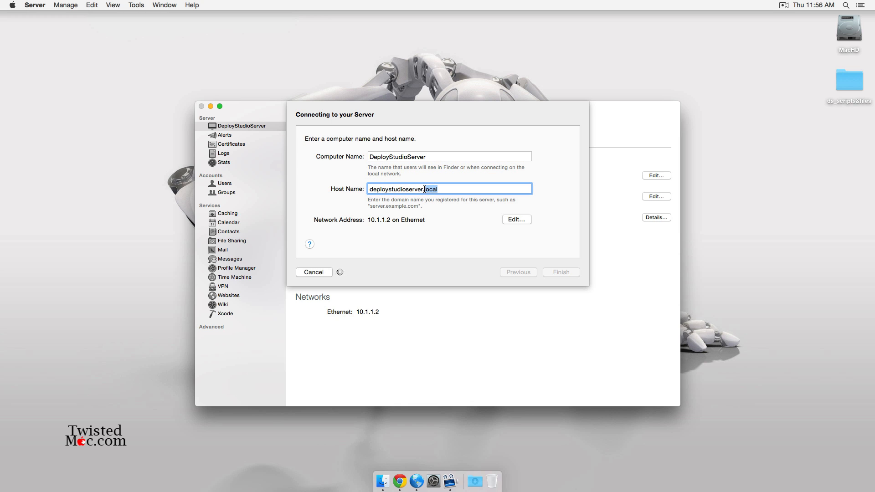
pyautogui.write('getcarter.ca')
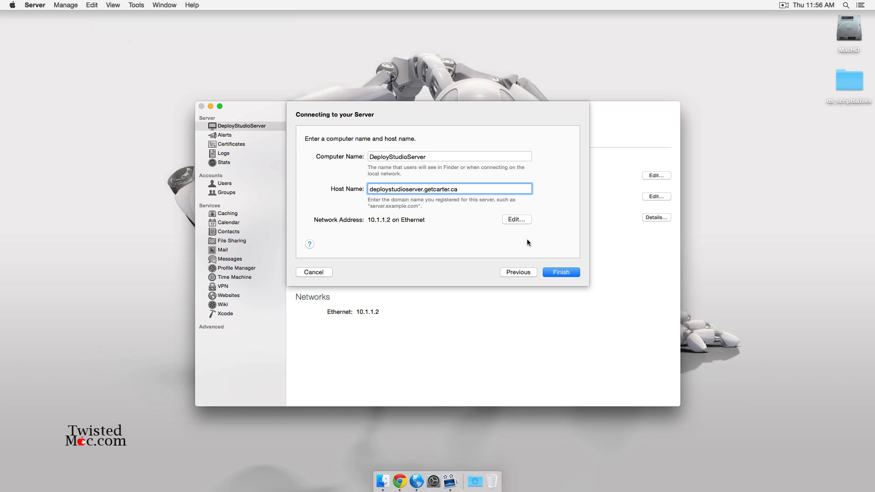
pyautogui.click(568, 272)
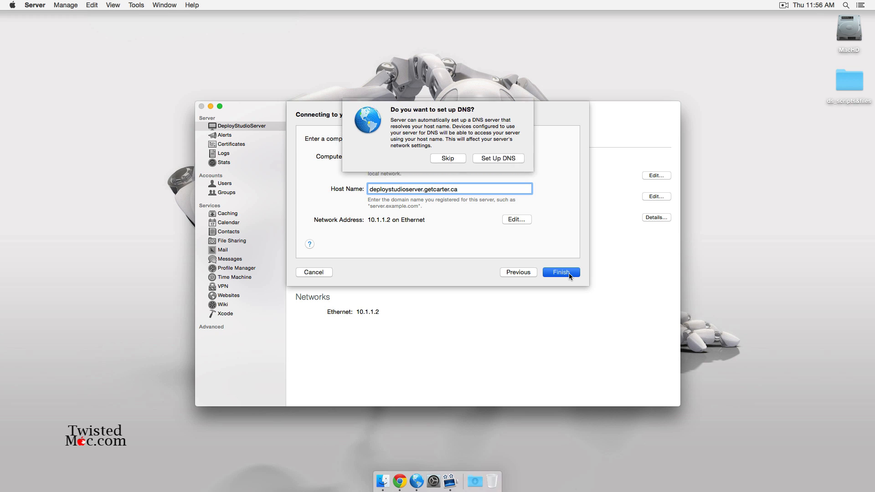
pyautogui.click(448, 161)
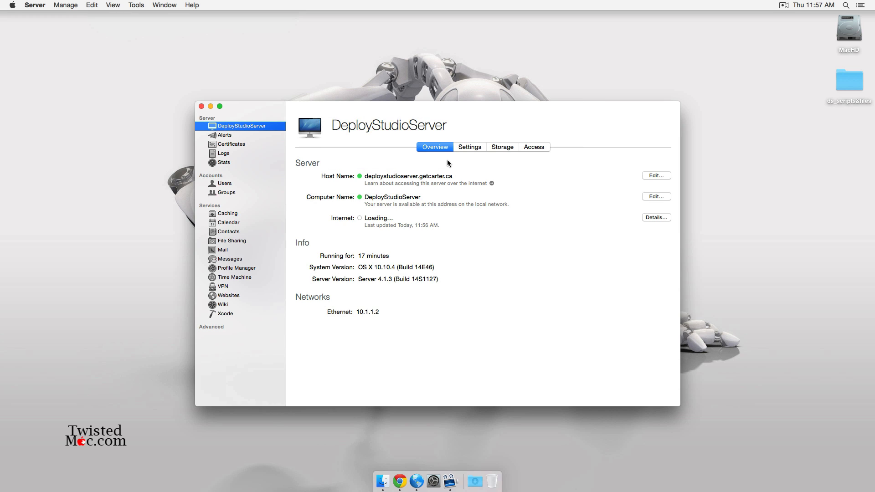
pyautogui.moveTo(460, 120); pyautogui.dragTo(453, 64)
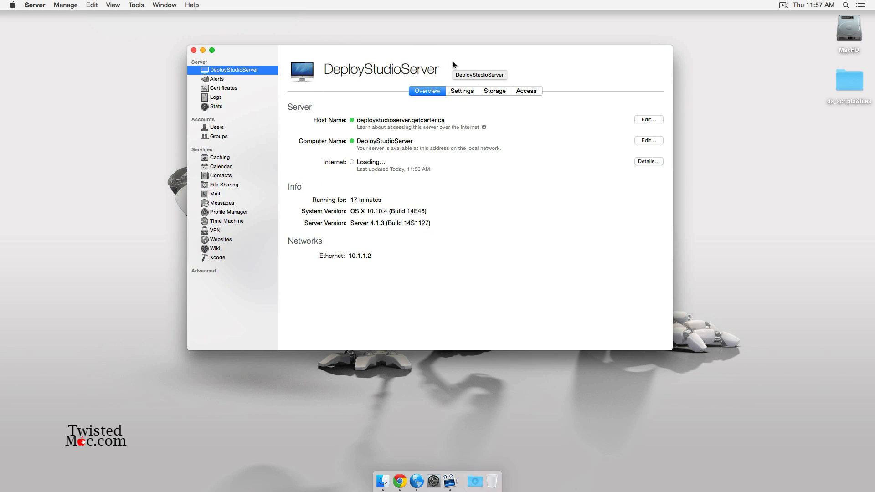
# - Create local user DS with a password and its confirmation
pyautogui.click(225, 128)
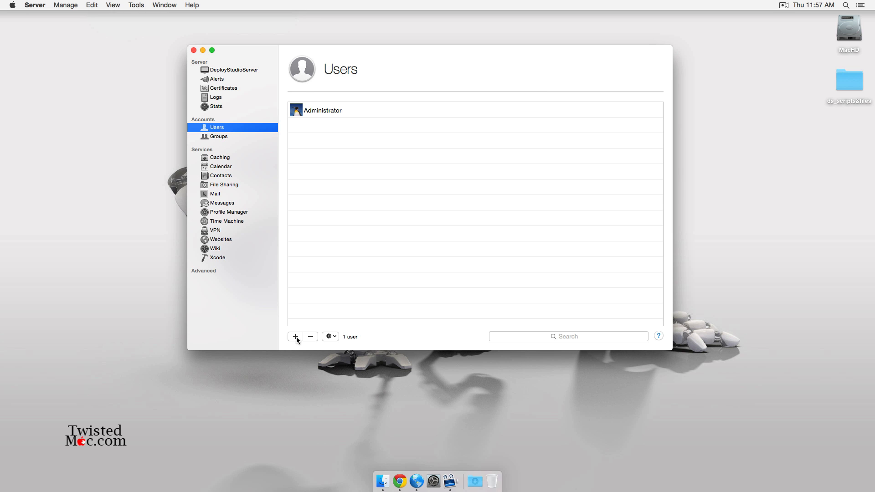
pyautogui.click(295, 336)
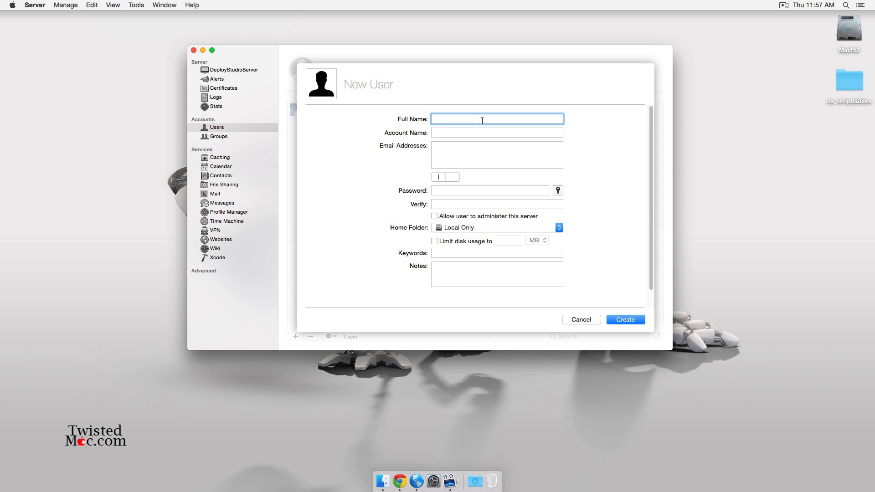
pyautogui.write('DS')
pyautogui.press('Tab')
pyautogui.press('Tab')
pyautogui.press('Tab')
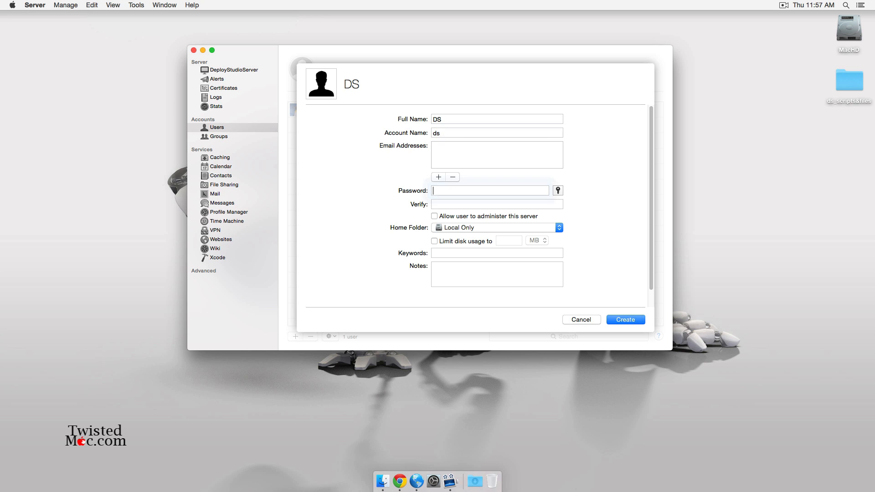
pyautogui.write('•••••')
pyautogui.press('Tab')
pyautogui.write('•••••')
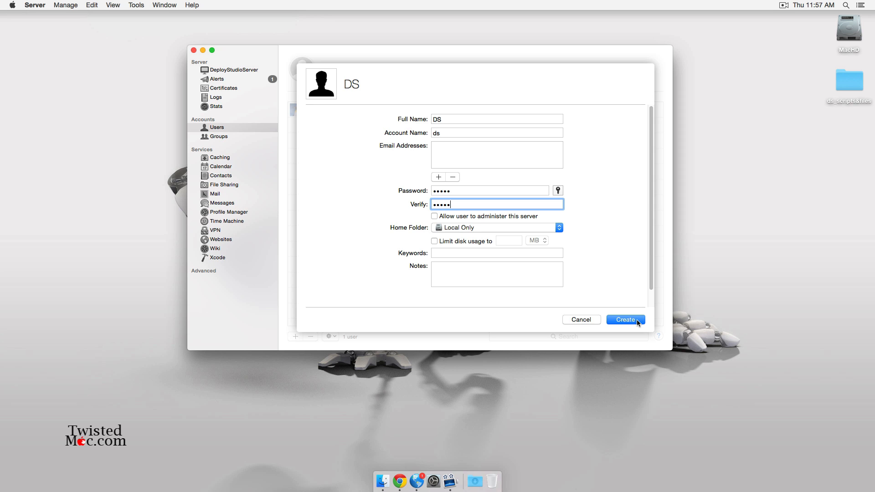
pyautogui.click(637, 322)
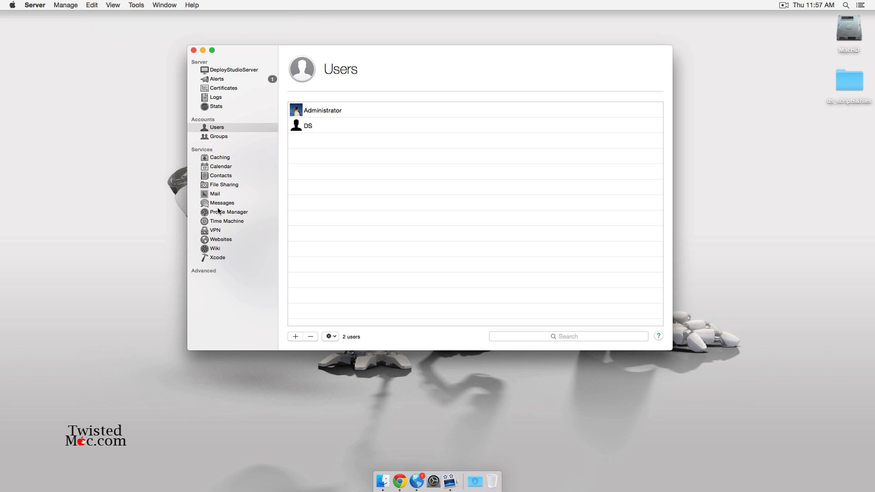
# - Delete both existing File Sharing folders, including Administrator's Public Folder, then begin adding a share
pyautogui.click(219, 184)
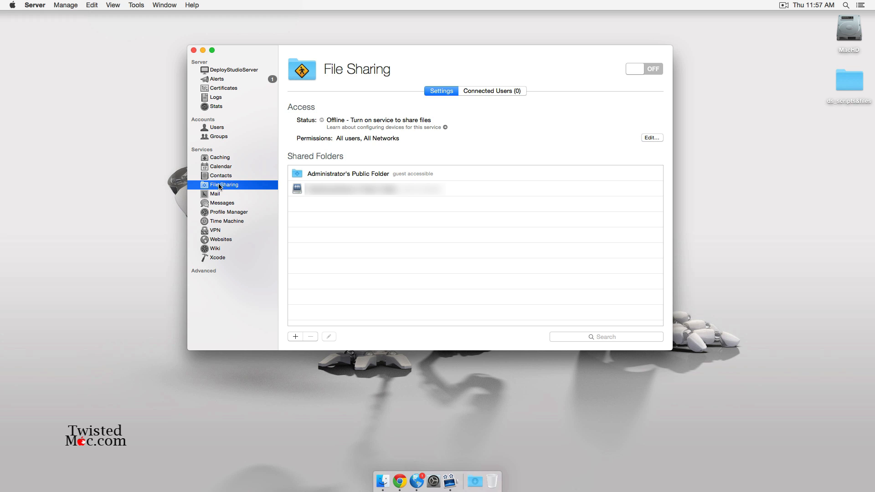
pyautogui.click(328, 193)
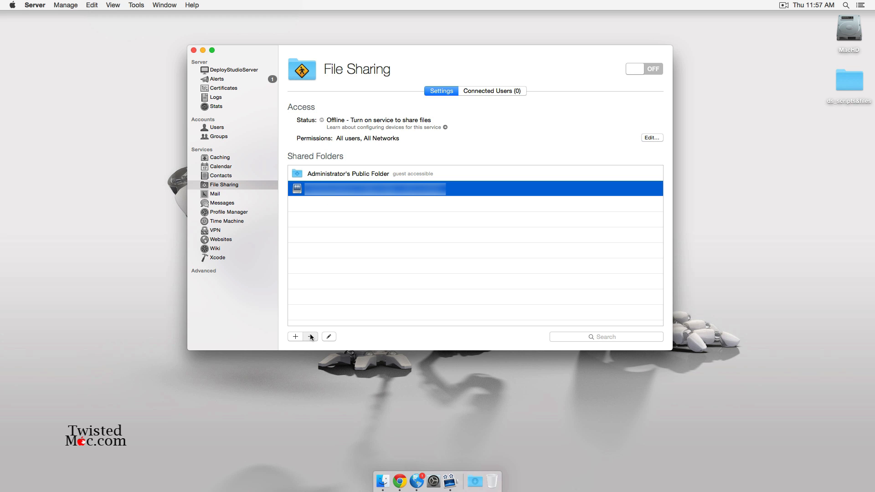
pyautogui.click(311, 337)
pyautogui.press('Return')
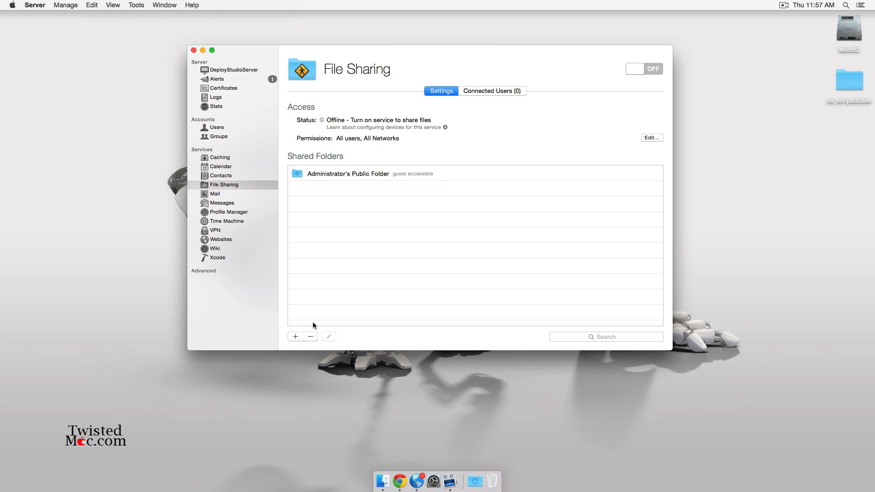
pyautogui.click(333, 176)
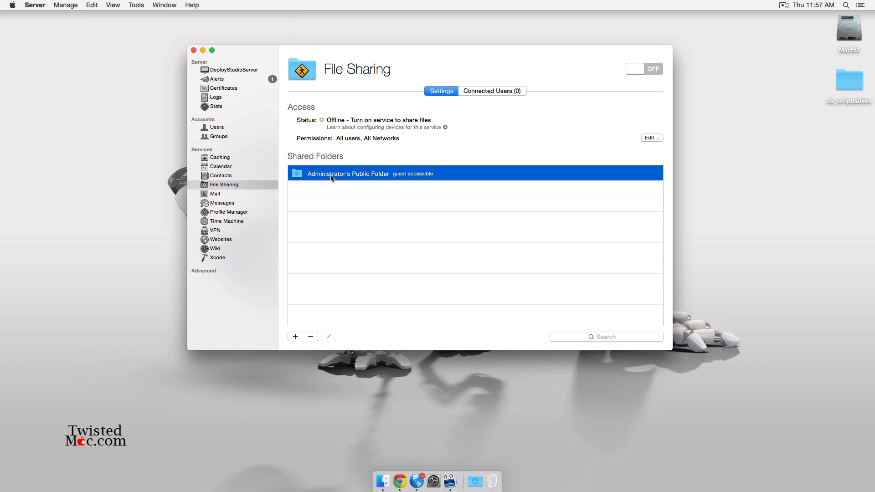
pyautogui.click(311, 337)
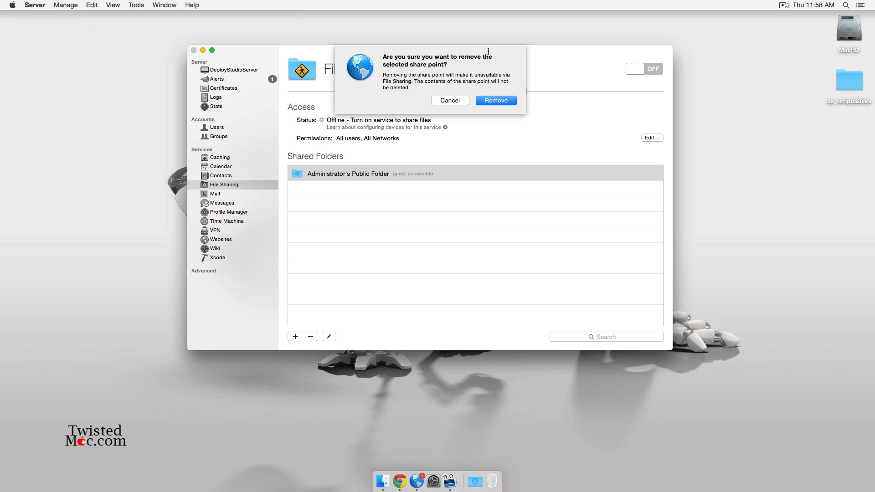
pyautogui.click(491, 101)
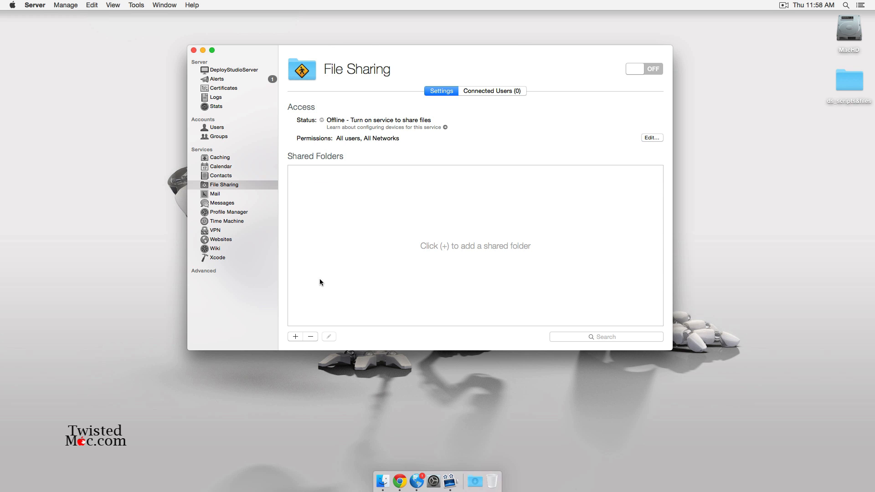
pyautogui.click(296, 337)
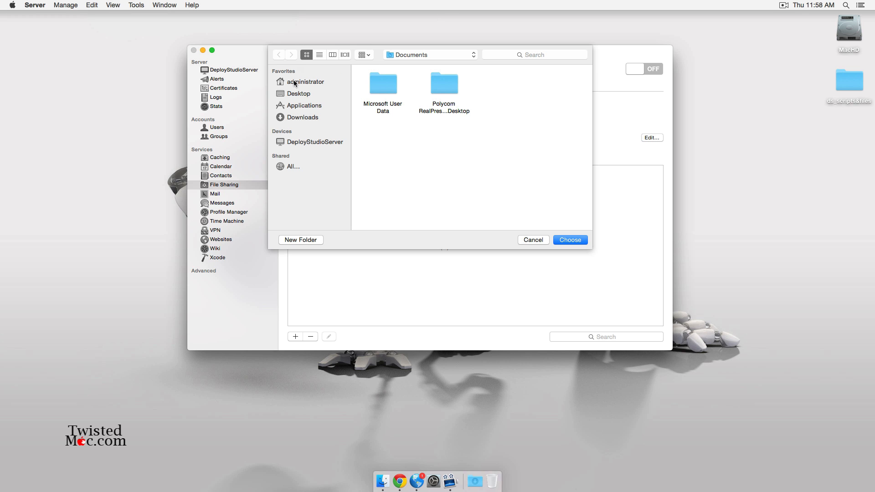
# - Create folder Shares on MacHD with DesployStudio inside, and choose DesployStudio as the share
pyautogui.click(422, 54)
pyautogui.click(410, 81)
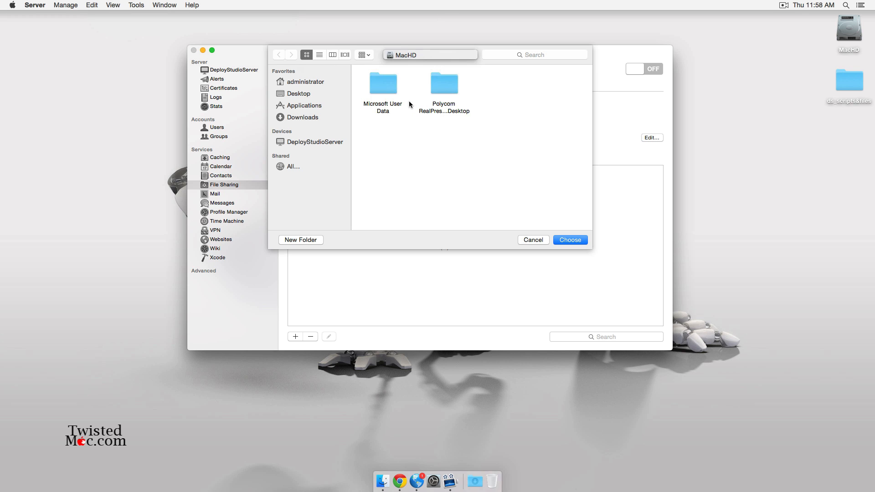
pyautogui.click(303, 242)
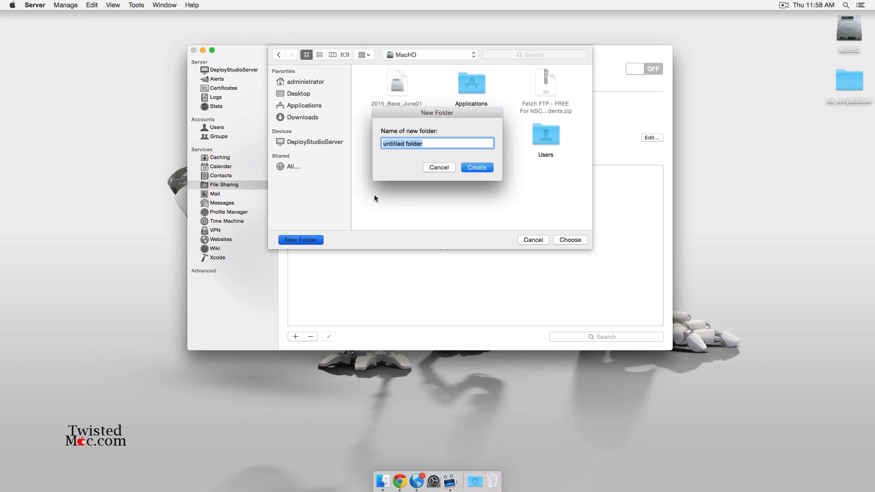
pyautogui.write('Shares')
pyautogui.press('Return')
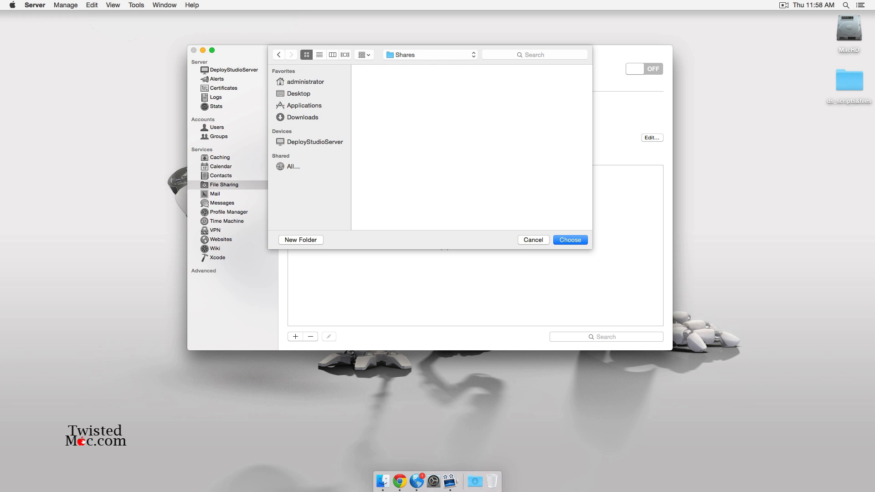
pyautogui.click(304, 239)
pyautogui.write('Despl')
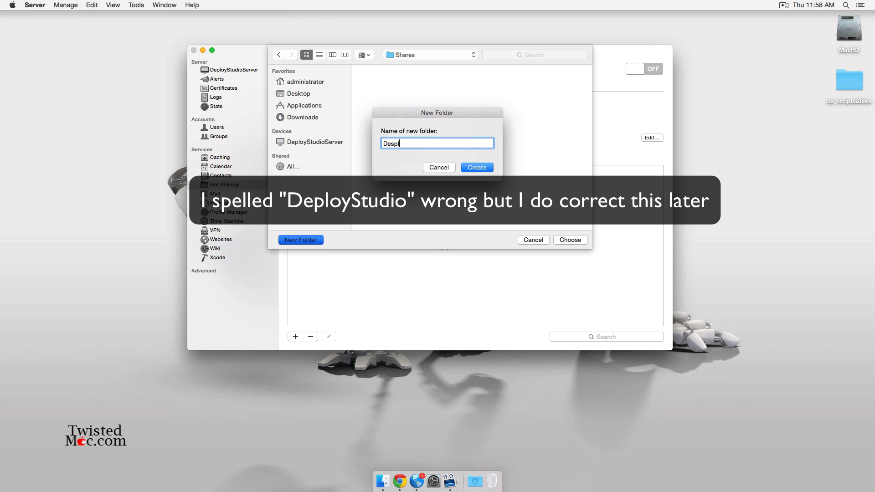
pyautogui.write('oyStudio')
pyautogui.press('Return')
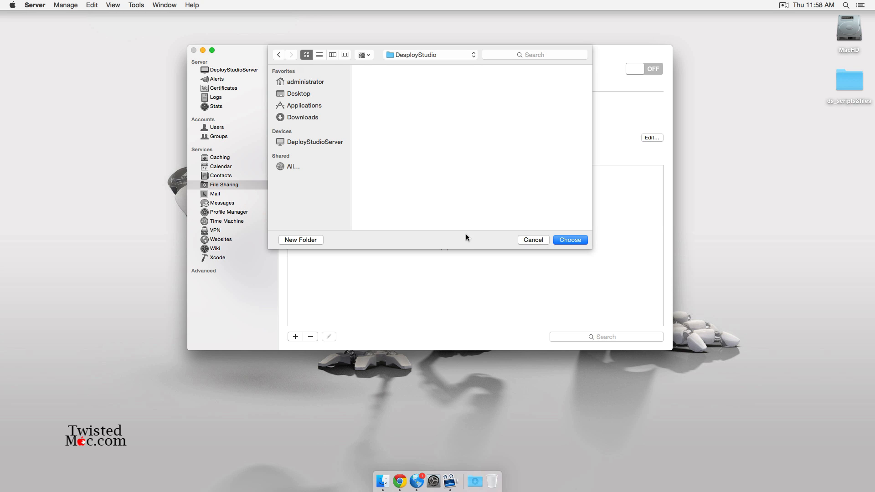
pyautogui.click(578, 242)
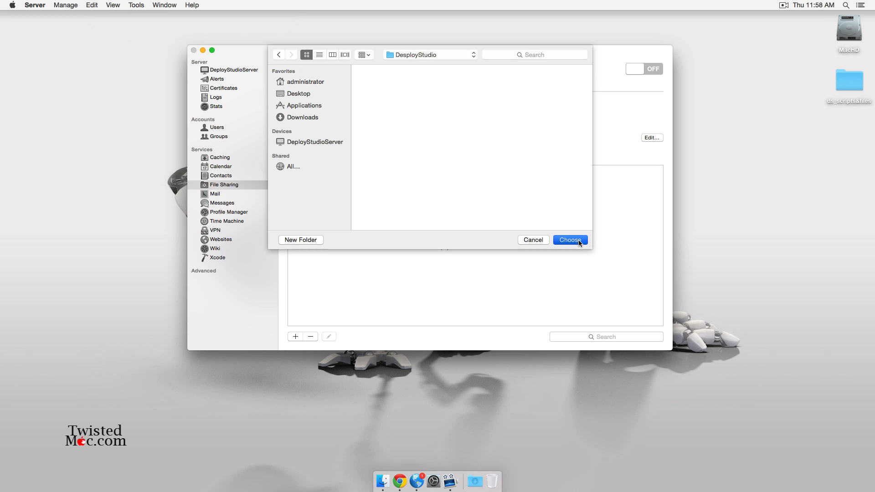
# - Open MacHD's Shares folder in Finder next to the Server window to confirm DesployStudio
pyautogui.doubleClick(854, 27)
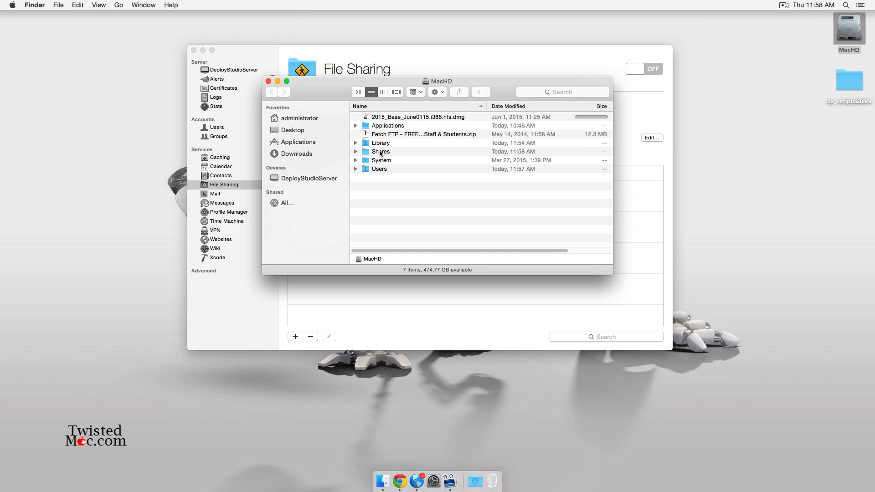
pyautogui.click(381, 153)
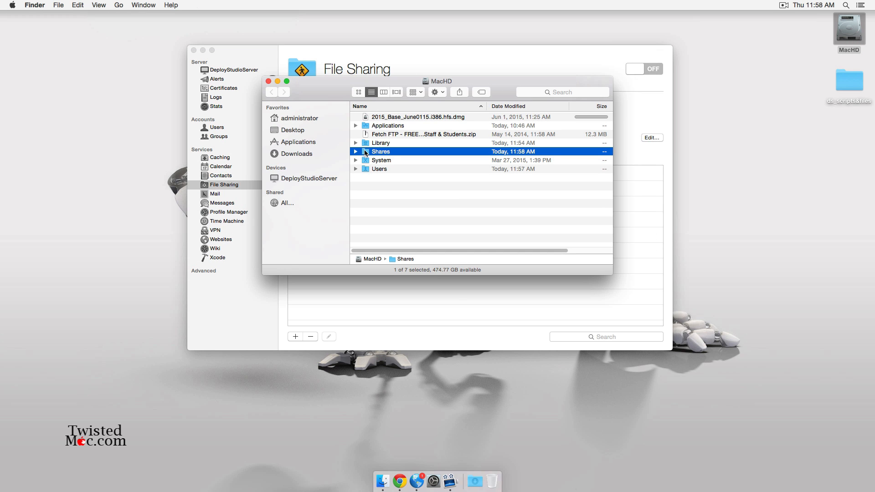
pyautogui.doubleClick(370, 153)
pyautogui.moveTo(490, 80); pyautogui.dragTo(732, 239)
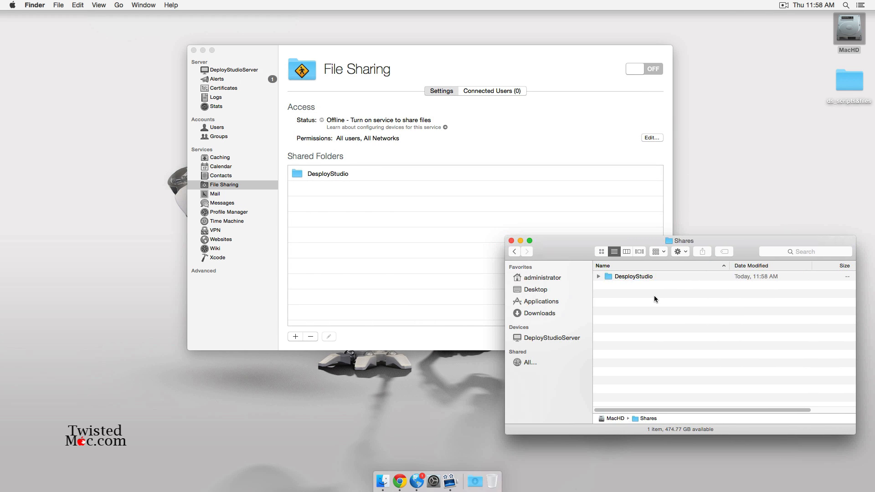
pyautogui.moveTo(451, 61); pyautogui.dragTo(300, 40)
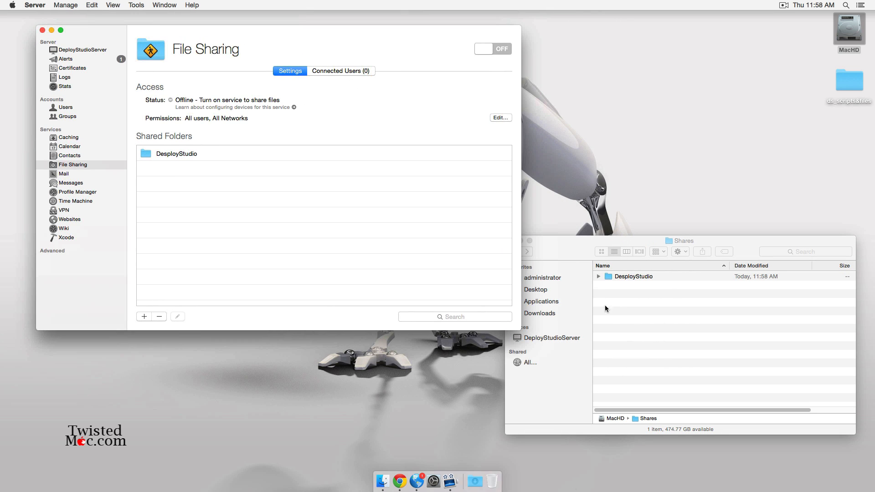
pyautogui.click(598, 276)
pyautogui.moveTo(565, 247); pyautogui.dragTo(577, 301)
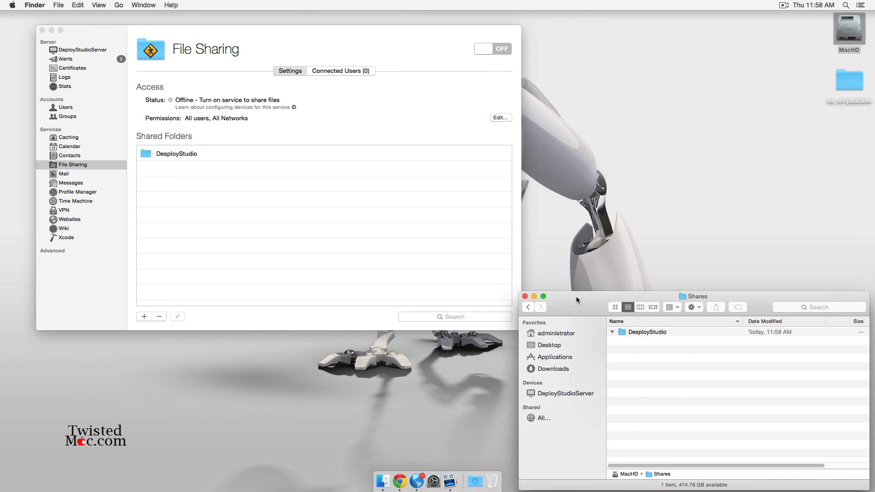
pyautogui.click(349, 43)
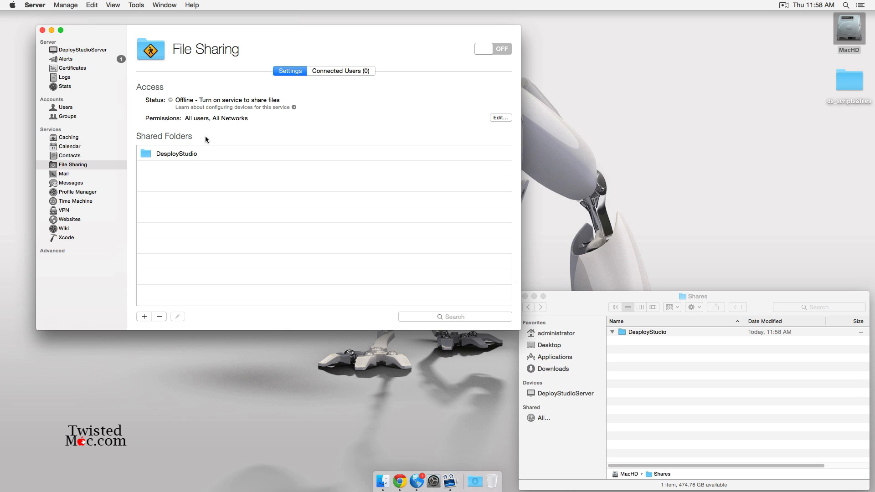
# - Add user DS with Read & Write permission to the DesployStudio share and save
pyautogui.doubleClick(145, 154)
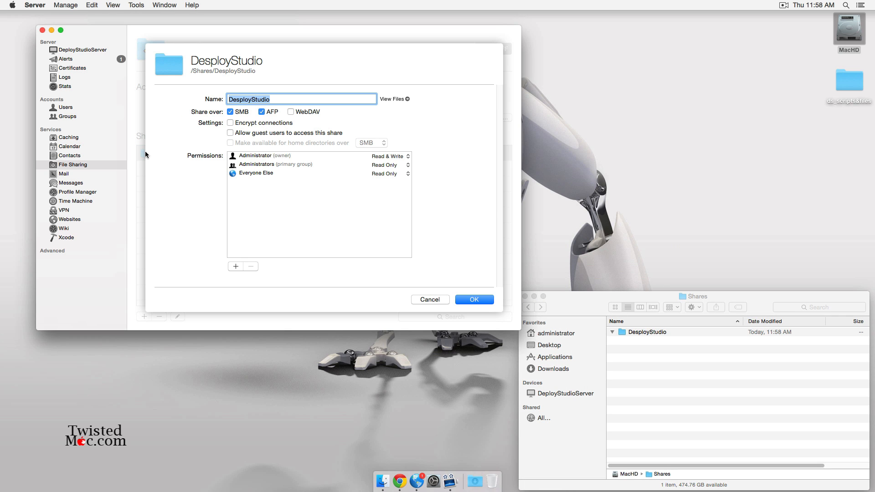
pyautogui.click(236, 267)
pyautogui.write('ds')
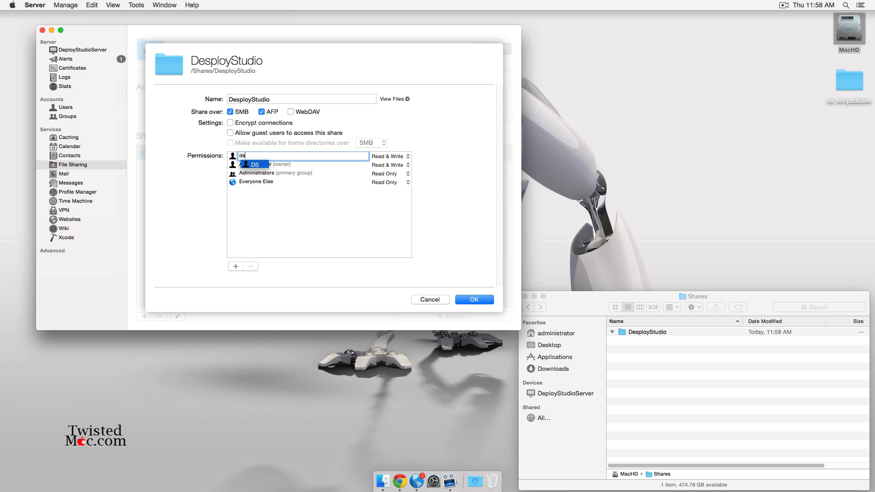
pyautogui.click(254, 165)
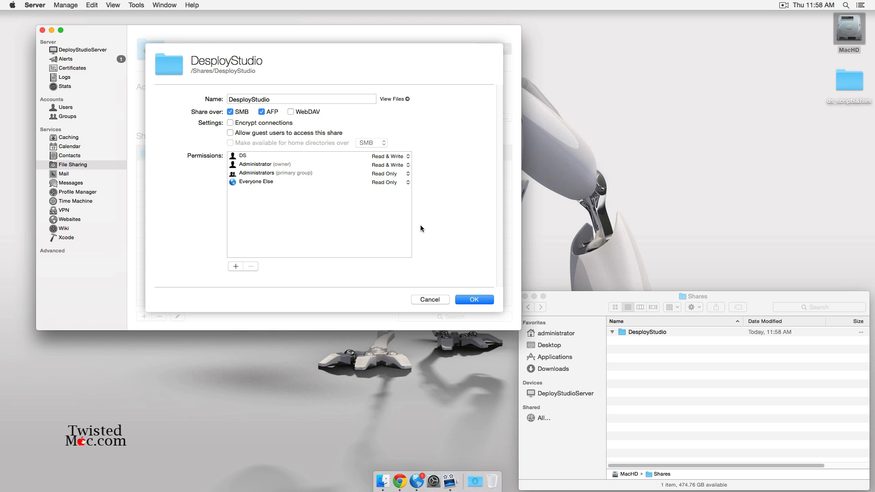
pyautogui.click(485, 302)
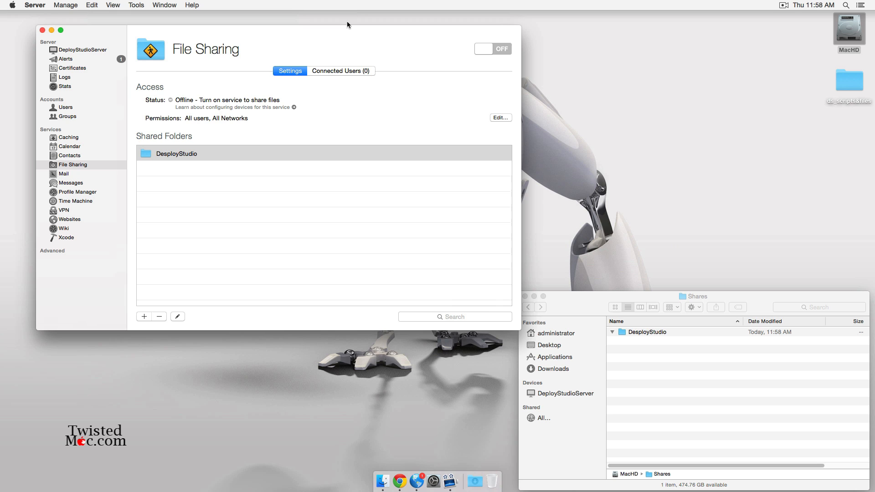
# - Switch File Sharing on, then show the advanced services and select NetInstall
pyautogui.click(491, 51)
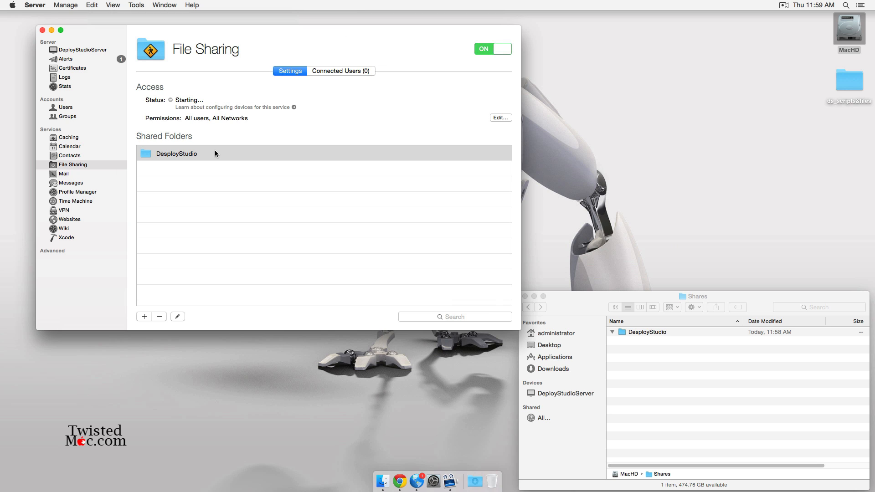
pyautogui.moveTo(96, 248)
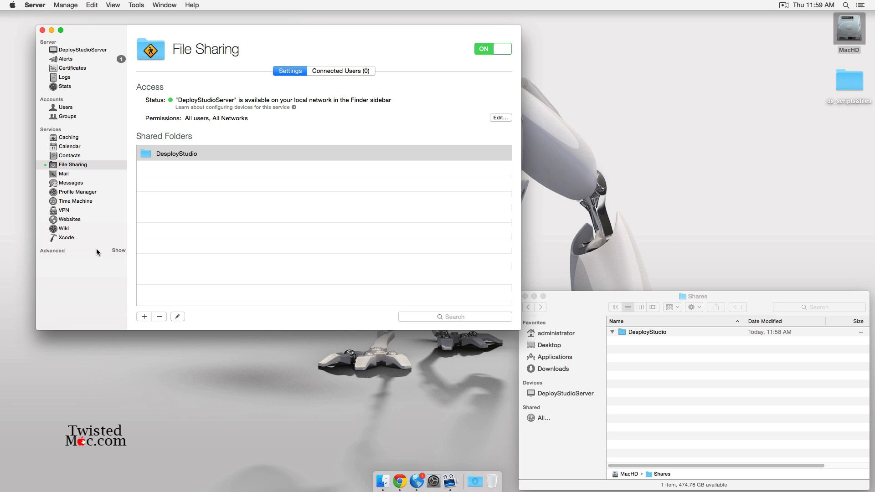
pyautogui.click(118, 251)
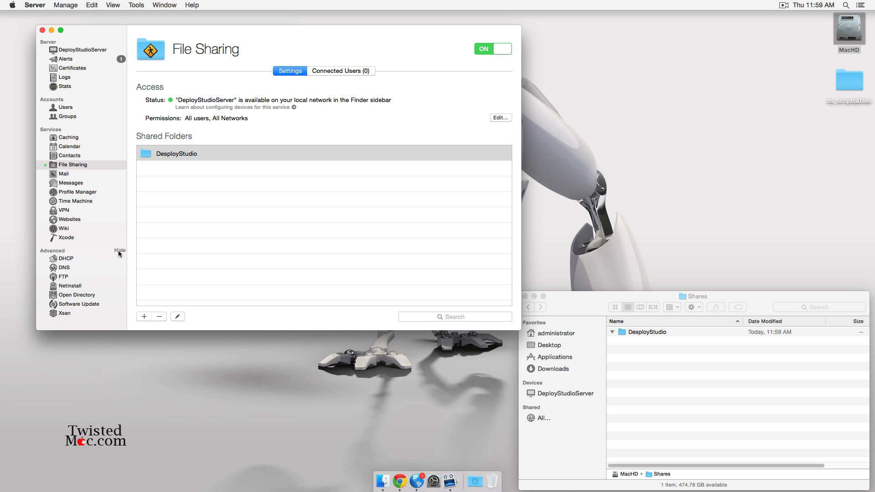
pyautogui.click(92, 286)
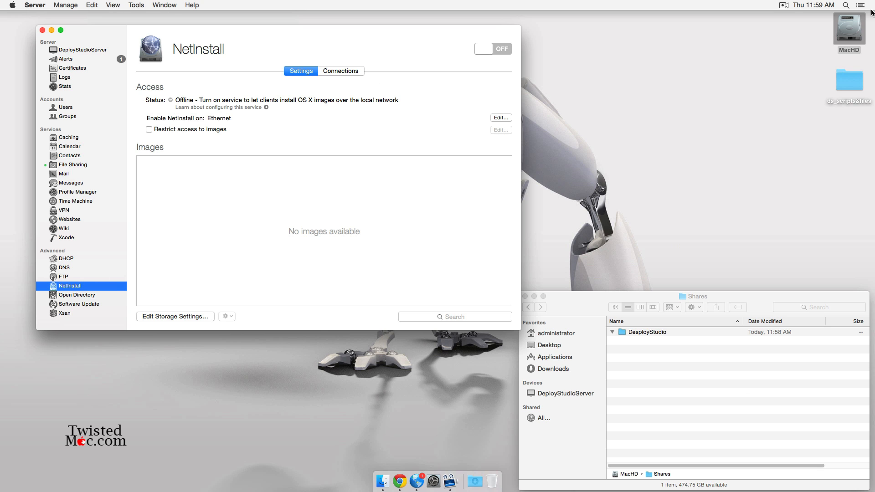
# - Open MacHD's Library folder in Finder and enlarge its window to show more folders
pyautogui.doubleClick(851, 32)
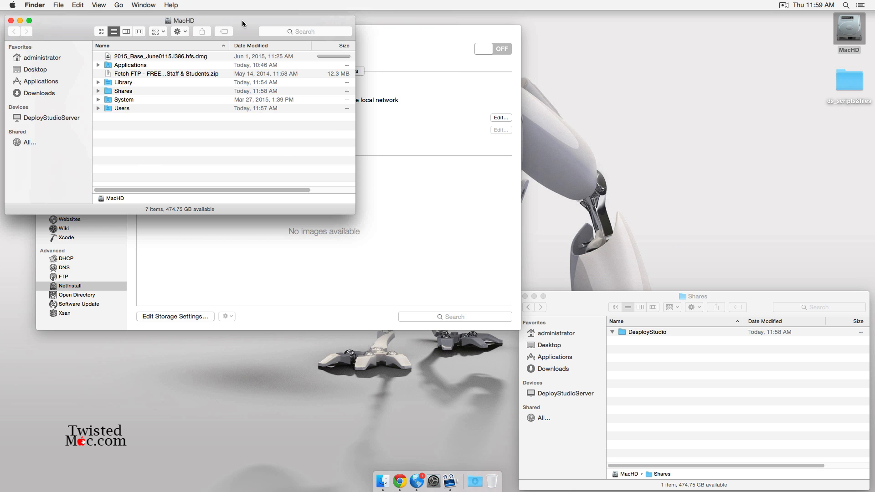
pyautogui.moveTo(242, 20); pyautogui.dragTo(762, 163)
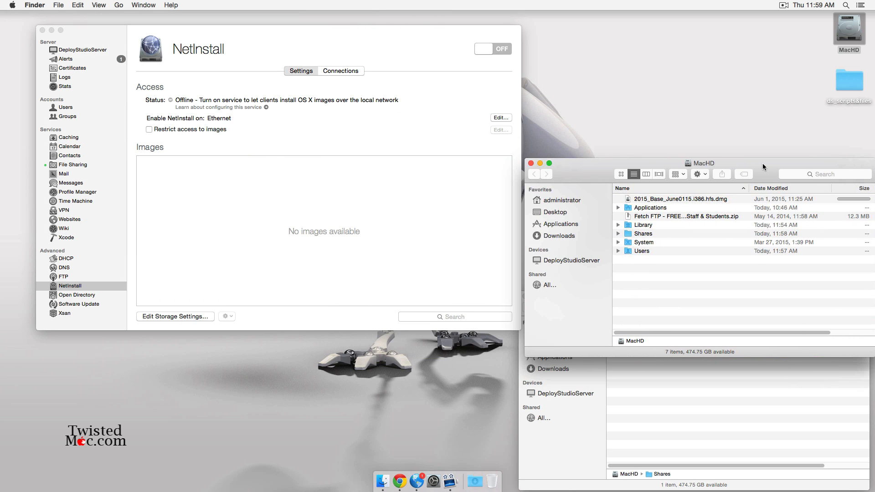
pyautogui.doubleClick(659, 225)
pyautogui.moveTo(762, 163); pyautogui.dragTo(761, 98)
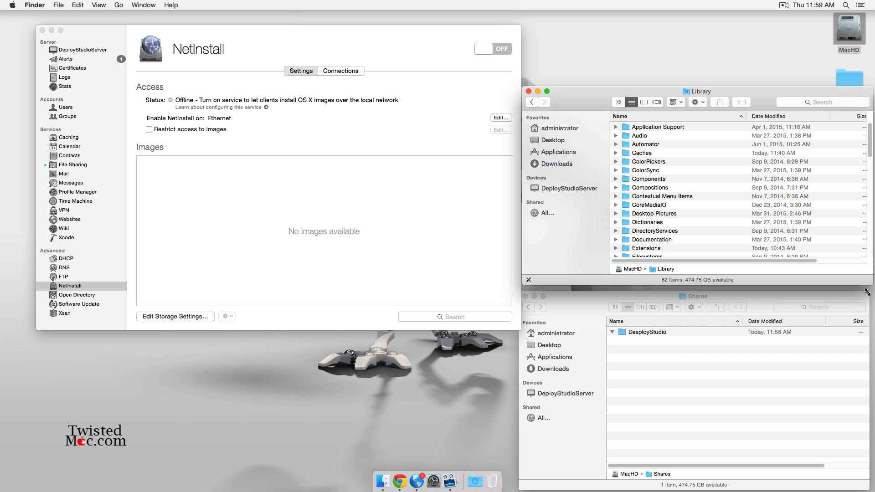
pyautogui.moveTo(871, 285); pyautogui.dragTo(869, 451)
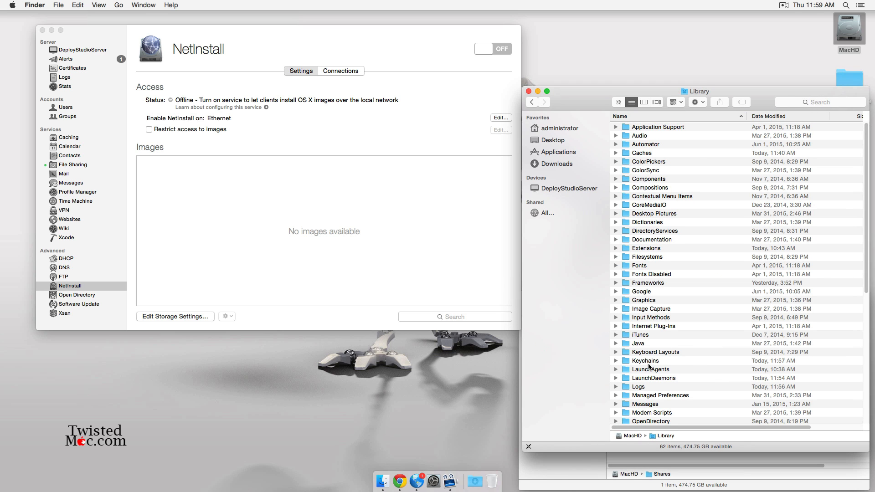
# - Browse the Library folders, then bring up NetInstall's storage settings listing MacHD
pyautogui.click(652, 420)
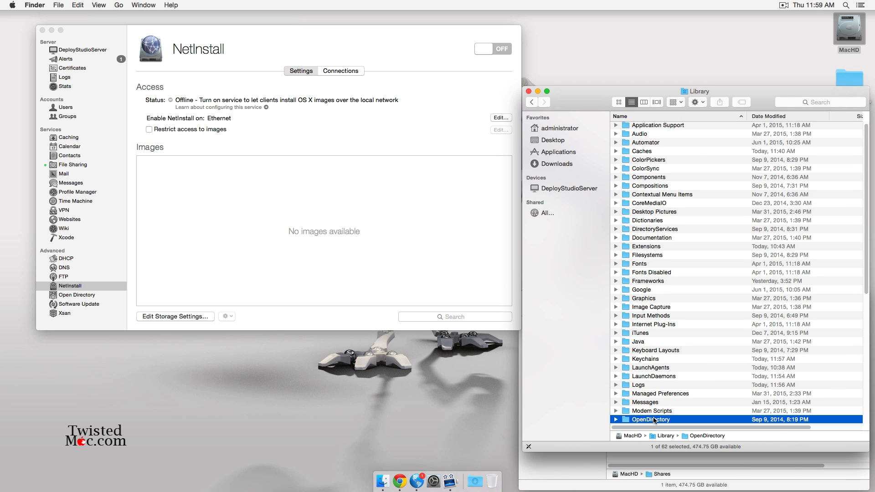
pyautogui.scroll(-10, 665, 408)
pyautogui.scroll(1, 621, 233)
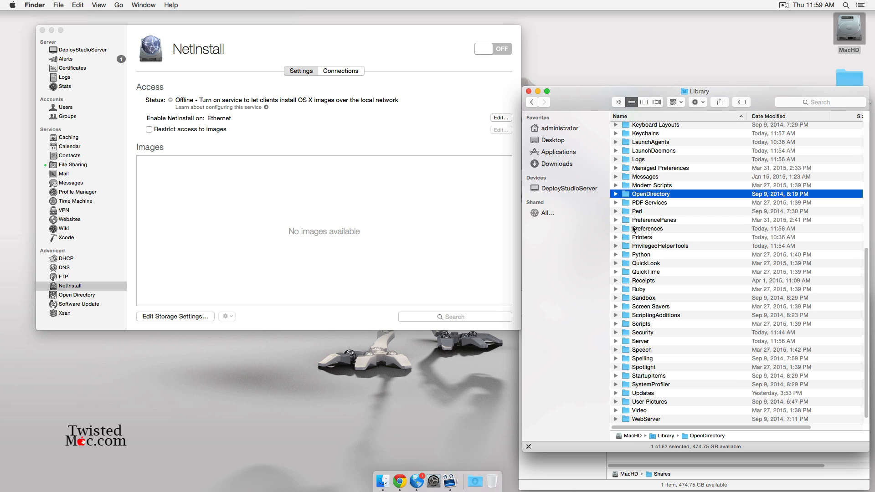
pyautogui.click(286, 324)
pyautogui.click(188, 317)
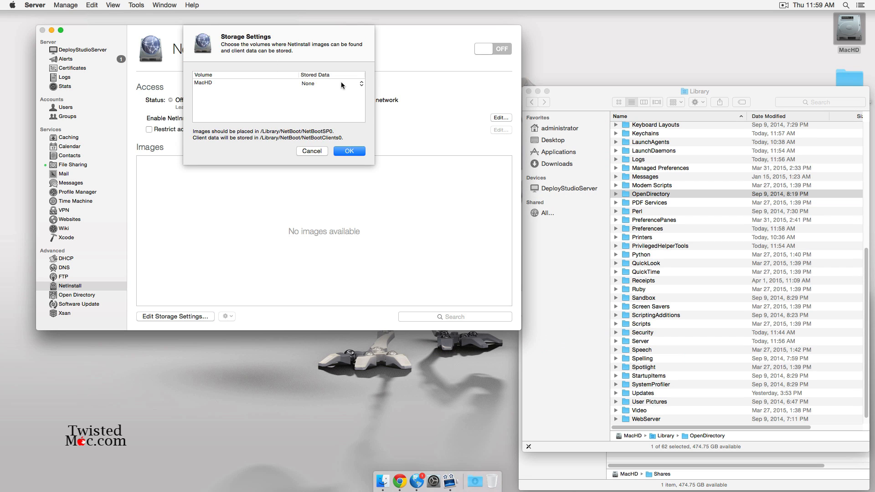
# - Set MacHD's stored data to Images & Client Data and confirm the storage settings
pyautogui.click(342, 83)
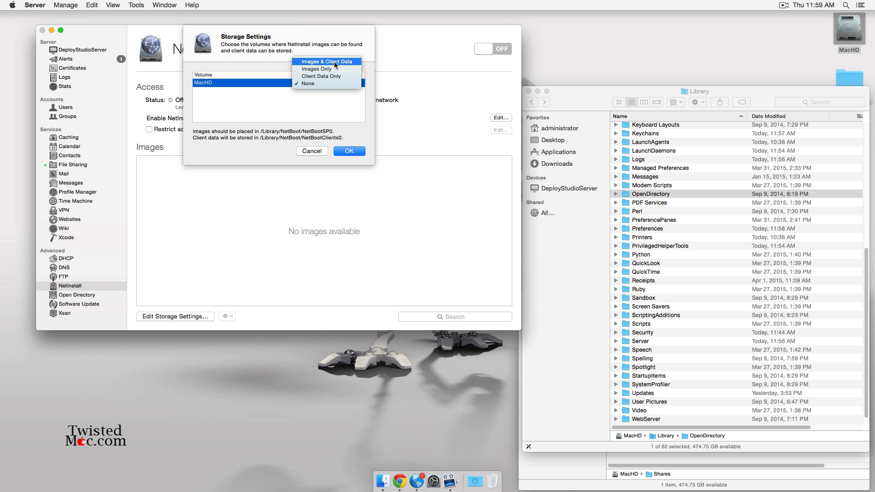
pyautogui.click(334, 61)
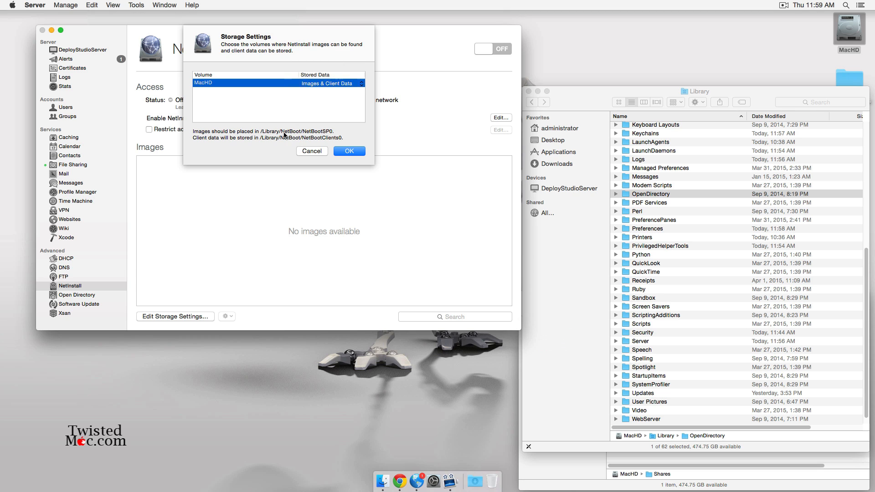
pyautogui.click(349, 151)
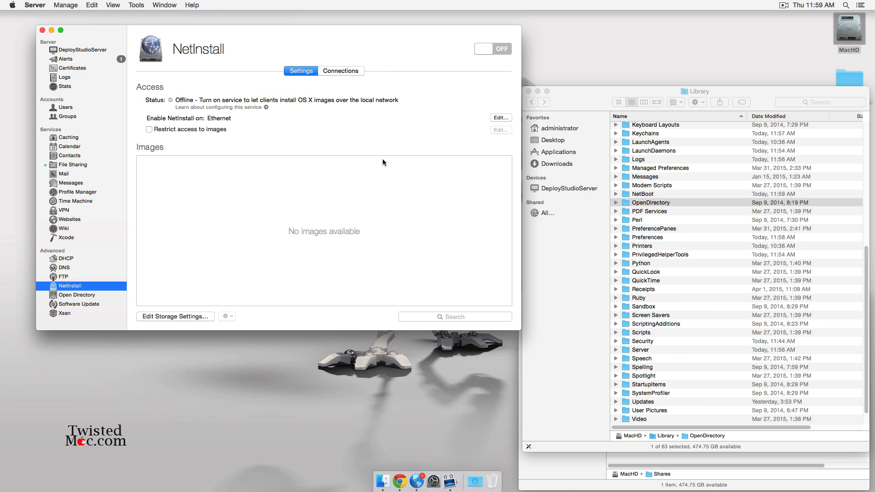
# - Open Library > NetBoot > NetBootSP0 in Finder to see the new empty folder
pyautogui.click(638, 298)
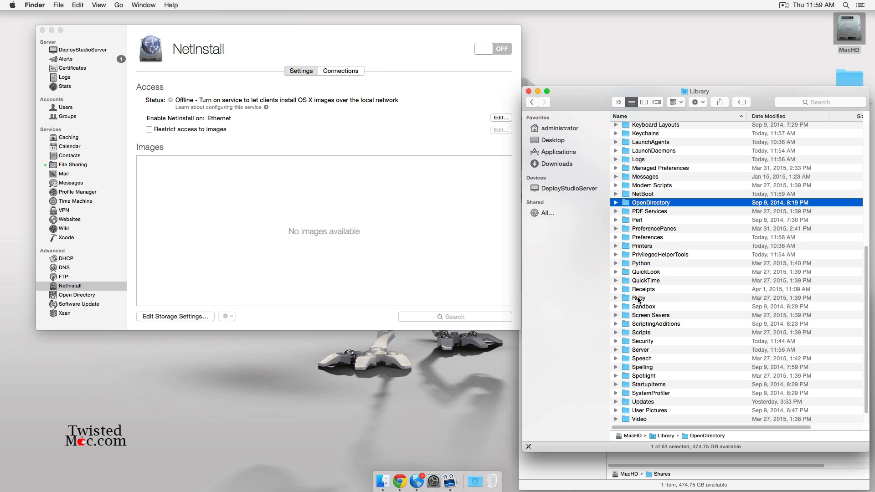
pyautogui.click(642, 196)
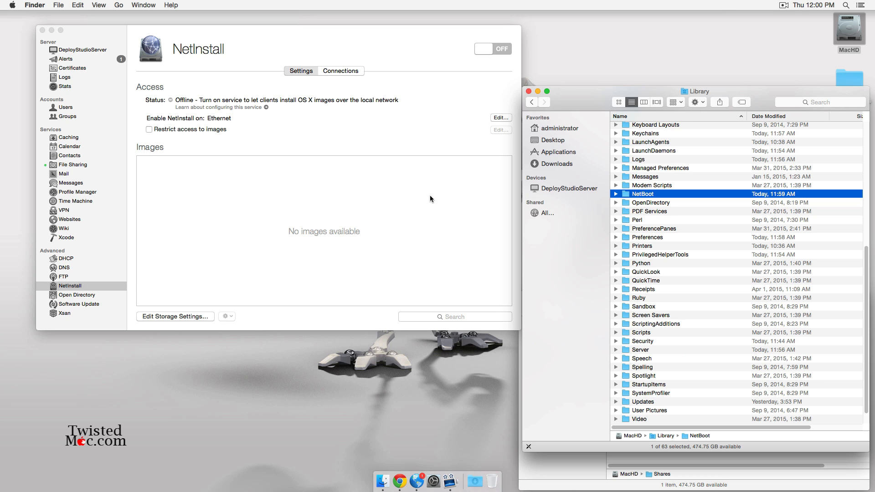
pyautogui.doubleClick(637, 195)
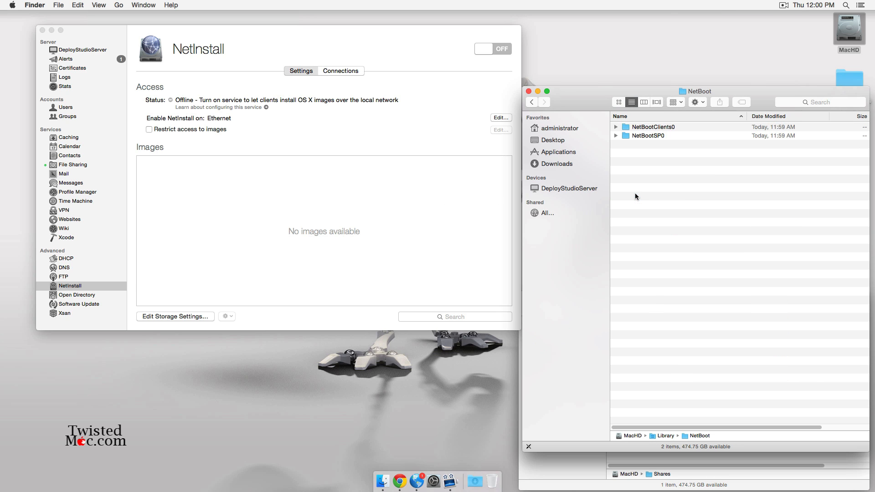
pyautogui.doubleClick(646, 137)
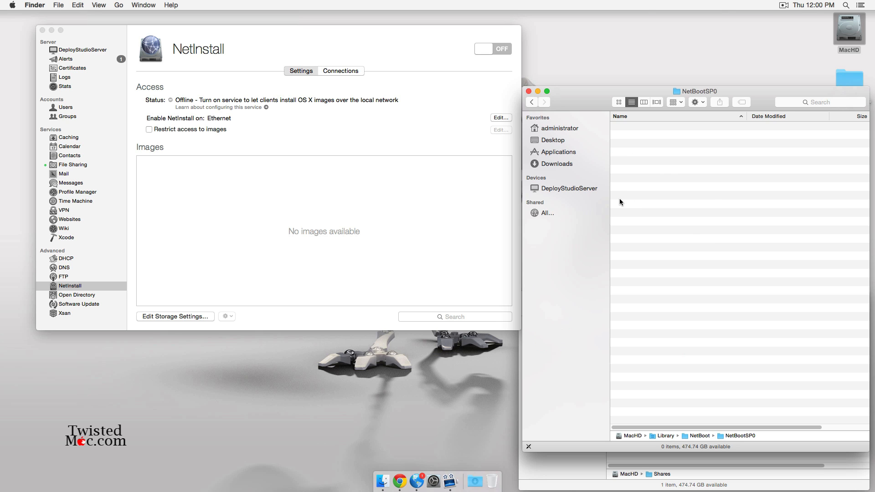
pyautogui.click(403, 54)
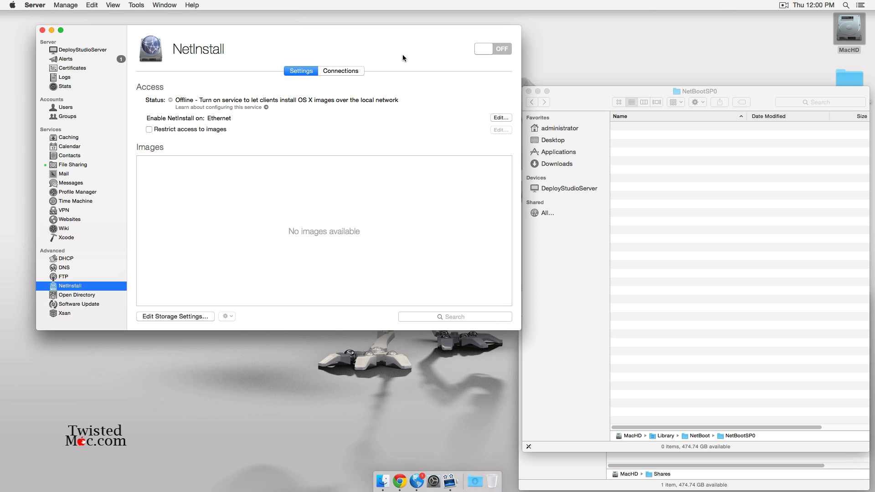
pyautogui.click(503, 48)
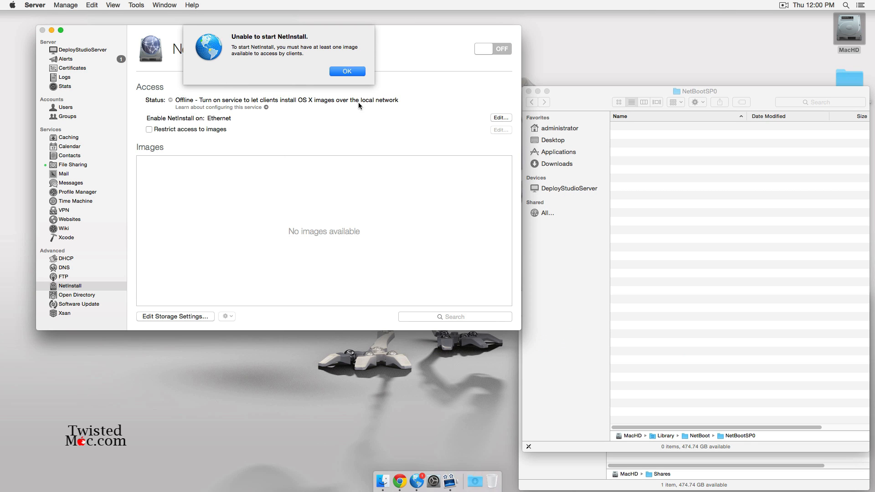
pyautogui.click(349, 73)
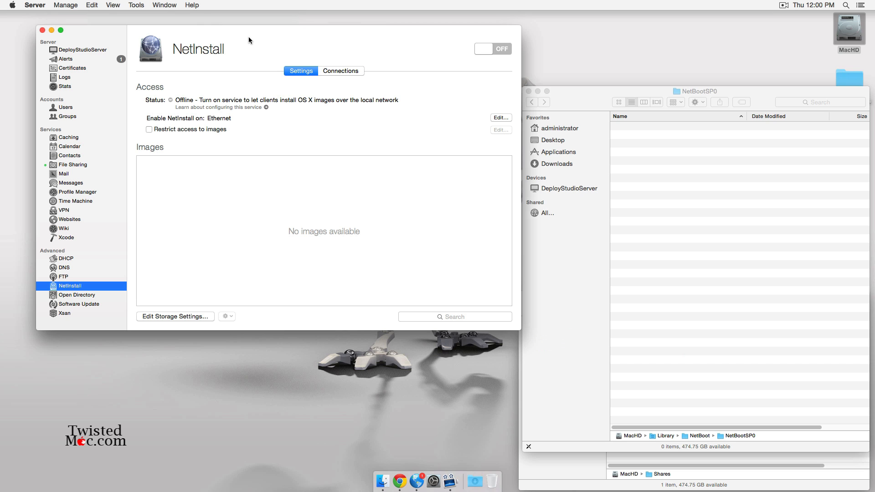
pyautogui.moveTo(248, 37); pyautogui.dragTo(221, 28)
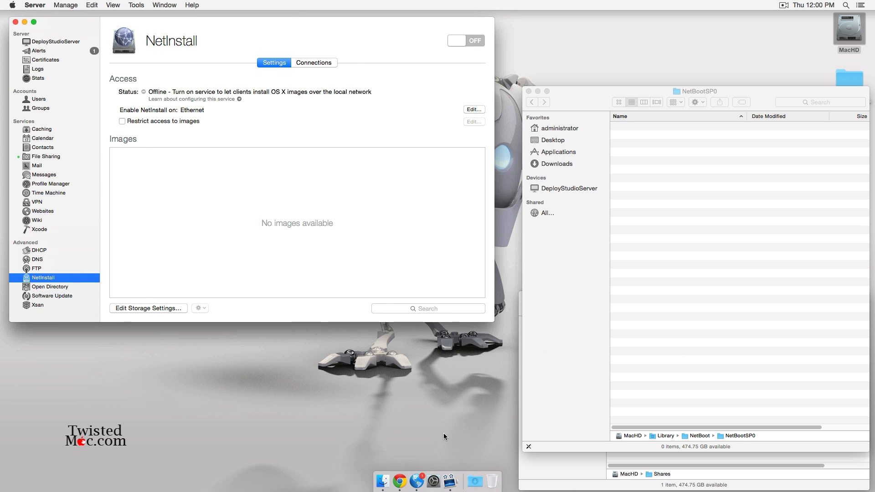
# - Mount the DeployStudioServer_v1.6.15 disk image without verification and try its .mpkg installer, which is blocked
pyautogui.click(474, 479)
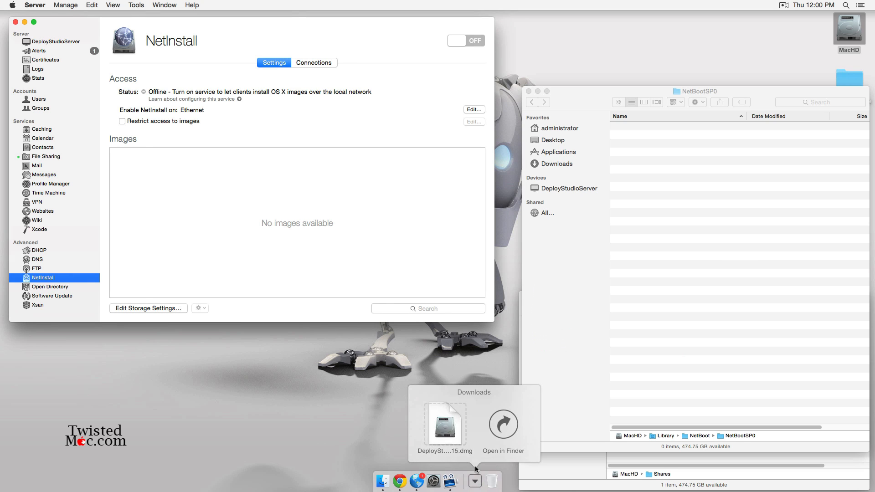
pyautogui.click(444, 422)
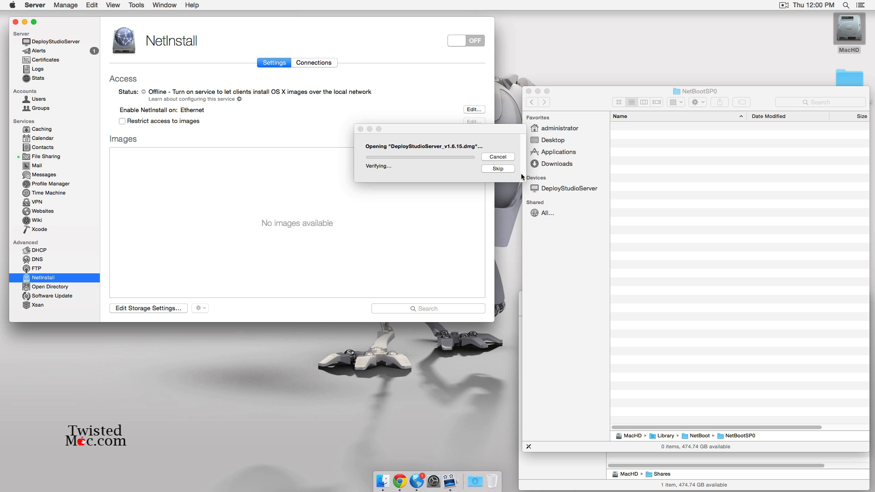
pyautogui.click(508, 167)
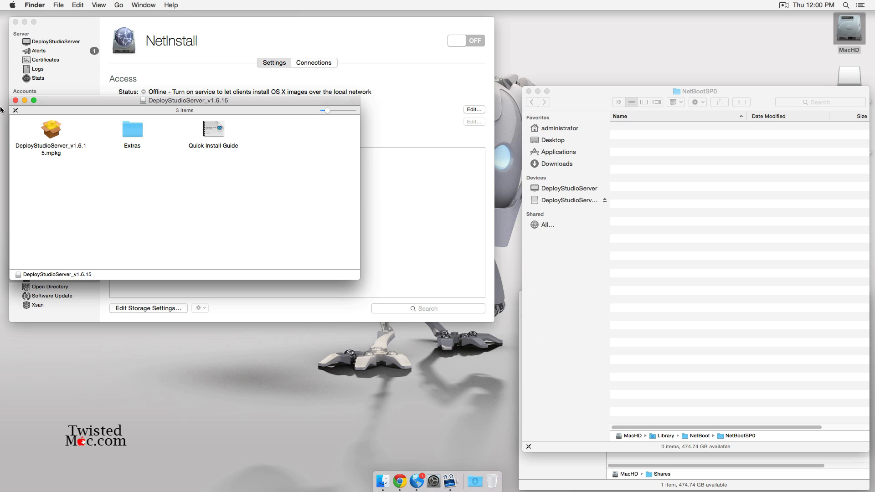
pyautogui.doubleClick(52, 130)
pyautogui.click(16, 100)
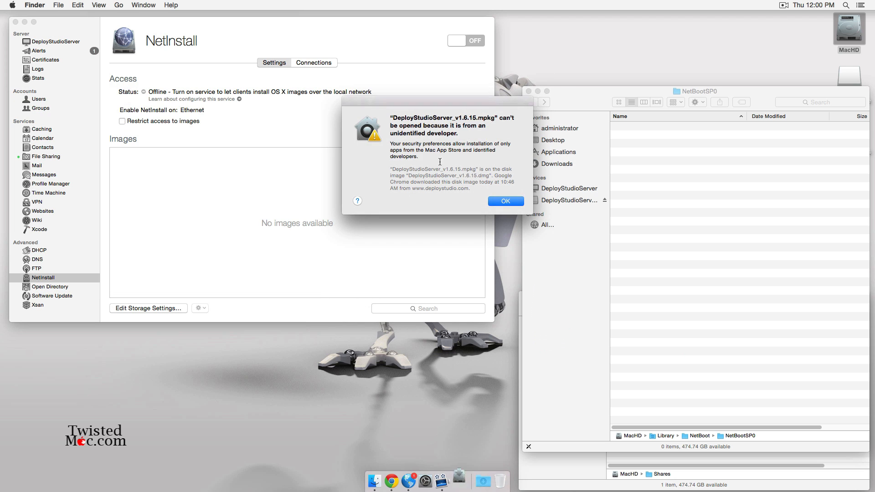
pyautogui.click(506, 201)
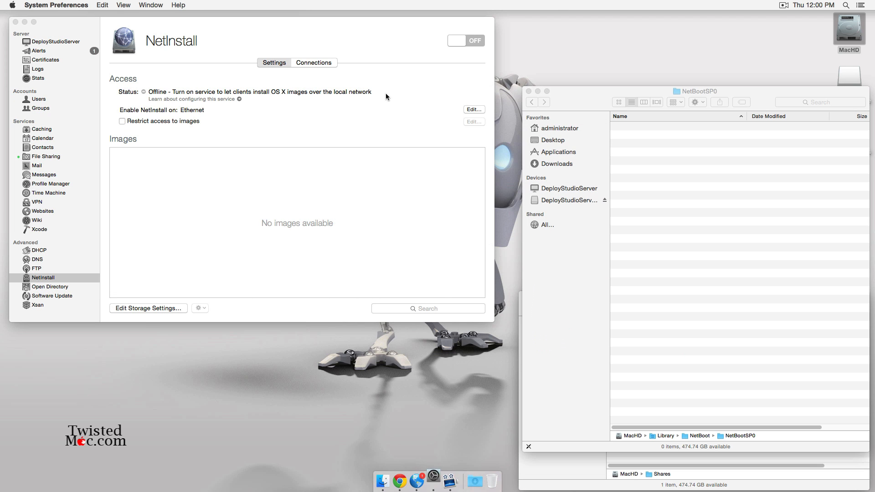
# - Unlock Security & Privacy with the admin password and allow apps downloaded from Anywhere
pyautogui.click(331, 107)
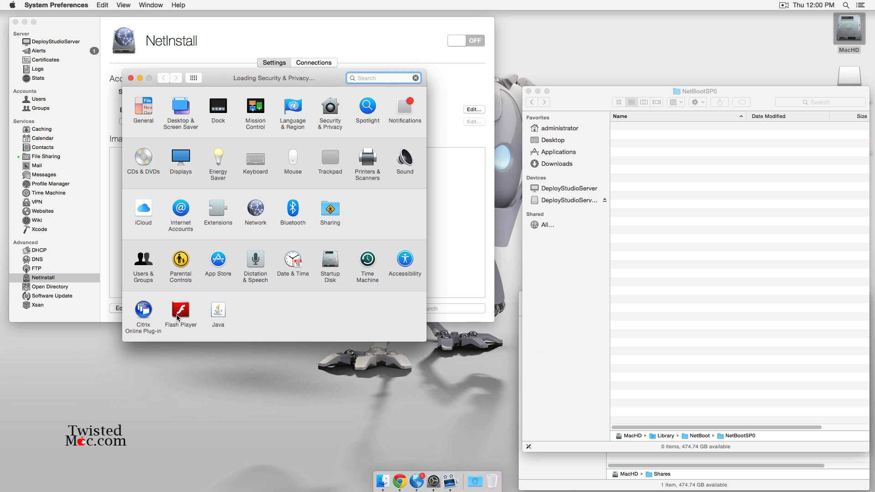
pyautogui.click(140, 302)
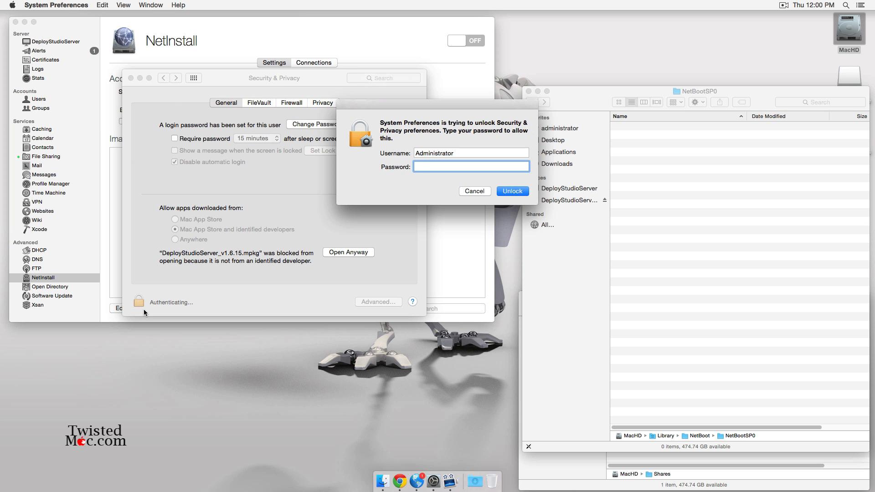
pyautogui.write('••••••••')
pyautogui.press('Return')
pyautogui.click(192, 239)
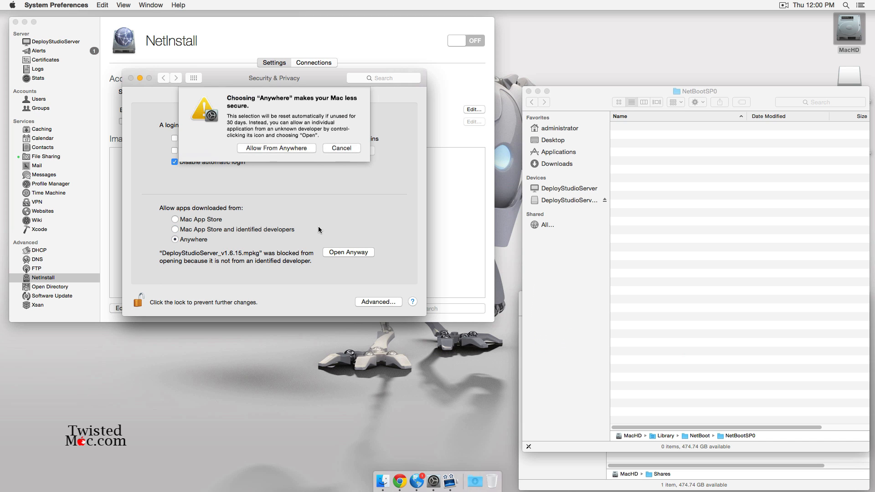
pyautogui.click(288, 146)
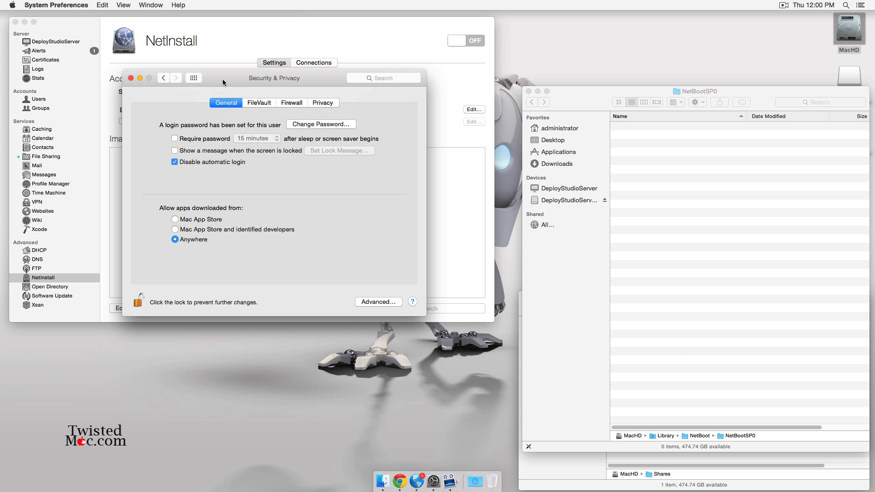
pyautogui.press('super+q')
pyautogui.click(476, 482)
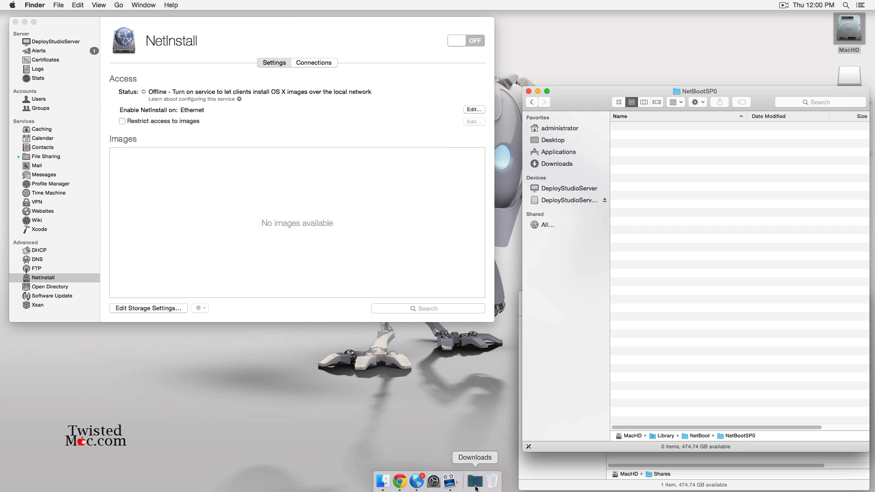
# - Reopen the DeployStudio disk image and launch the DeployStudioServer installer package
pyautogui.click(447, 430)
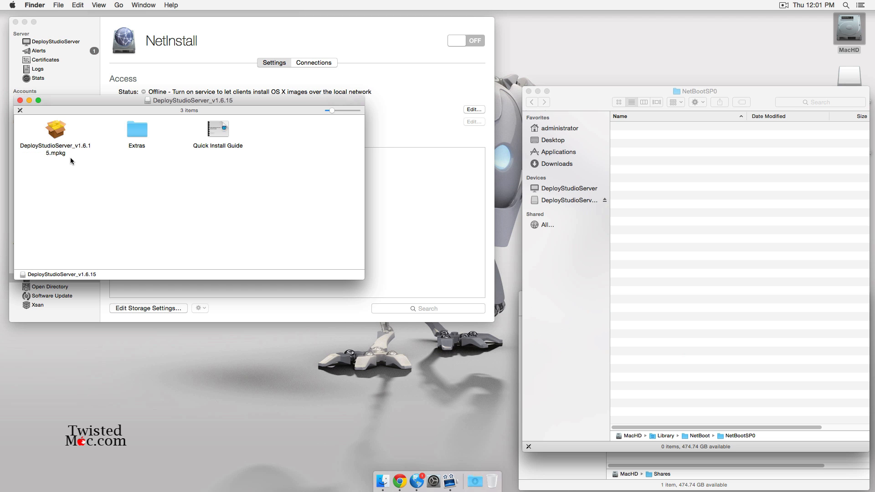
pyautogui.click(59, 138)
pyautogui.doubleClick(59, 138)
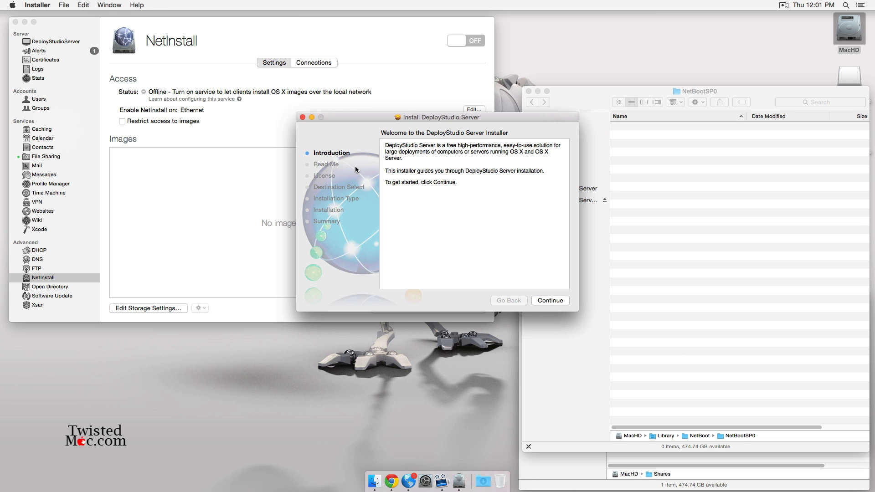
# - Agree to the license, authenticate, install DeployStudio Server on MacHD, and close the installer
pyautogui.click(550, 300)
pyautogui.click(550, 300)
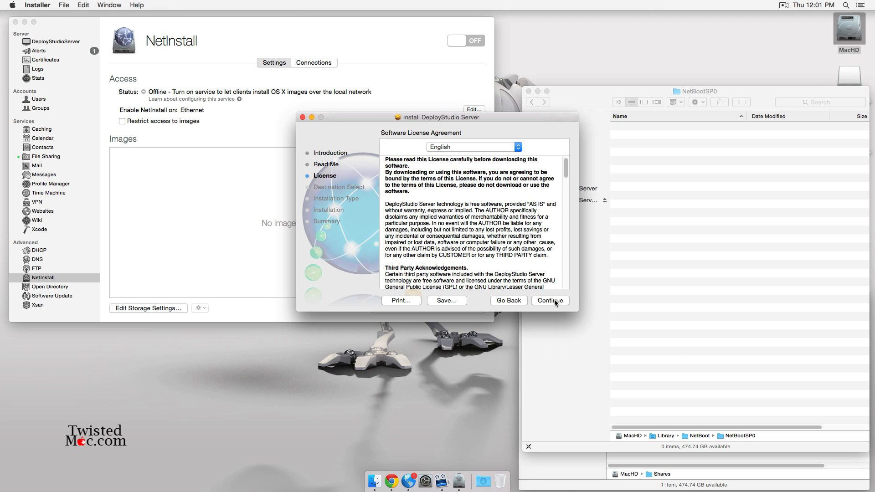
pyautogui.click(553, 300)
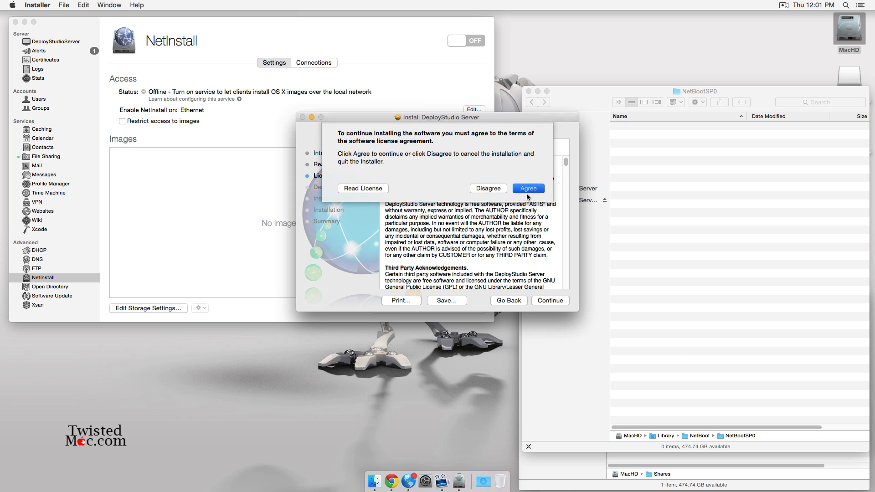
pyautogui.click(528, 191)
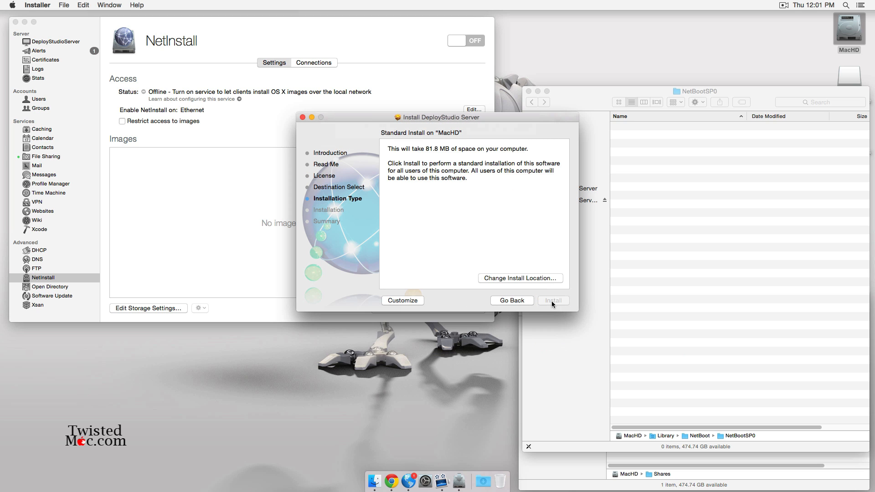
pyautogui.write('•••••')
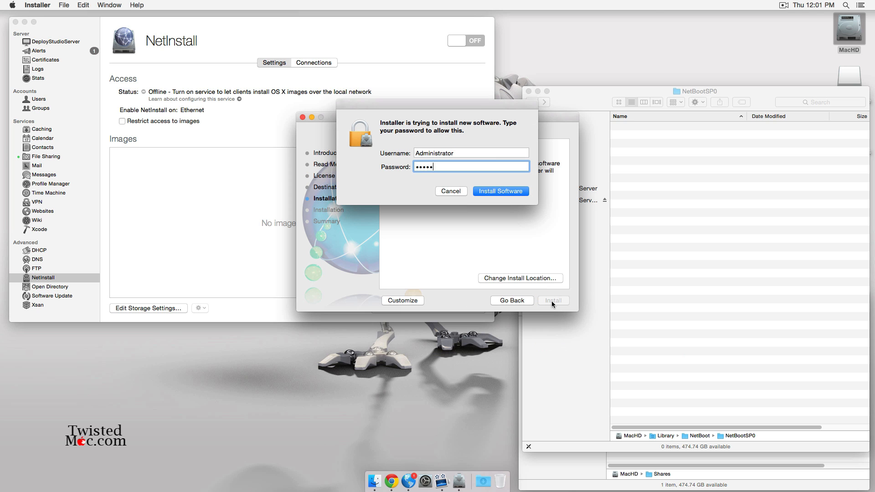
pyautogui.write('•••')
pyautogui.press('Return')
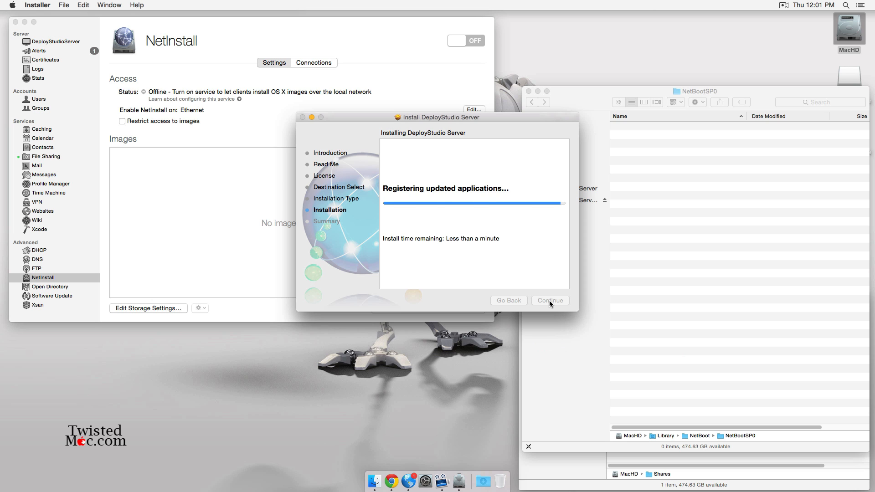
pyautogui.click(551, 301)
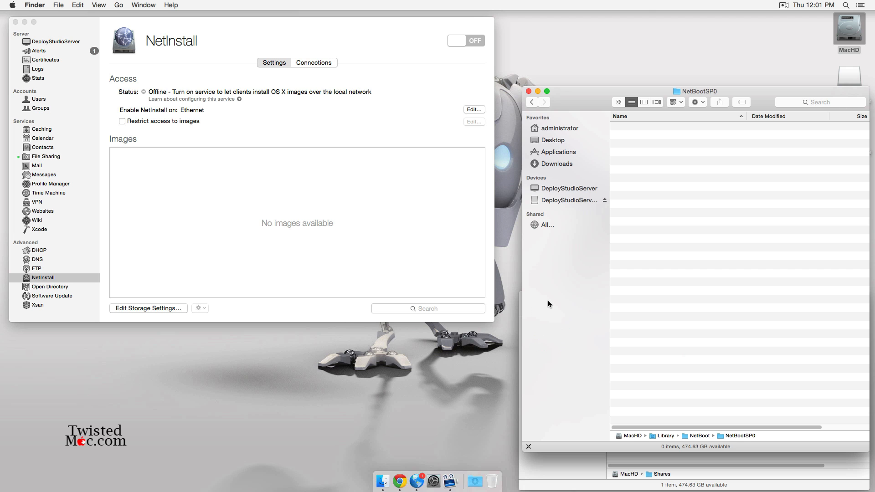
# - Eject the DeployStudioServer installer volume
pyautogui.click(605, 200)
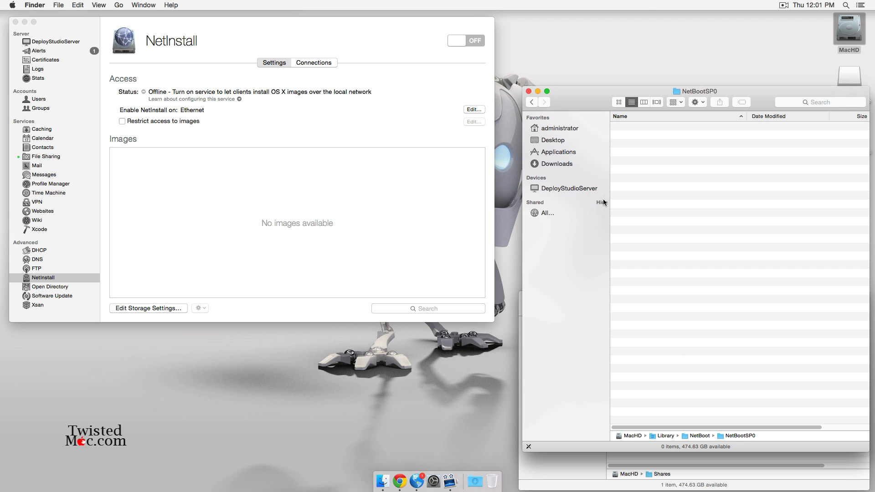
pyautogui.click(411, 424)
pyautogui.press('F4')
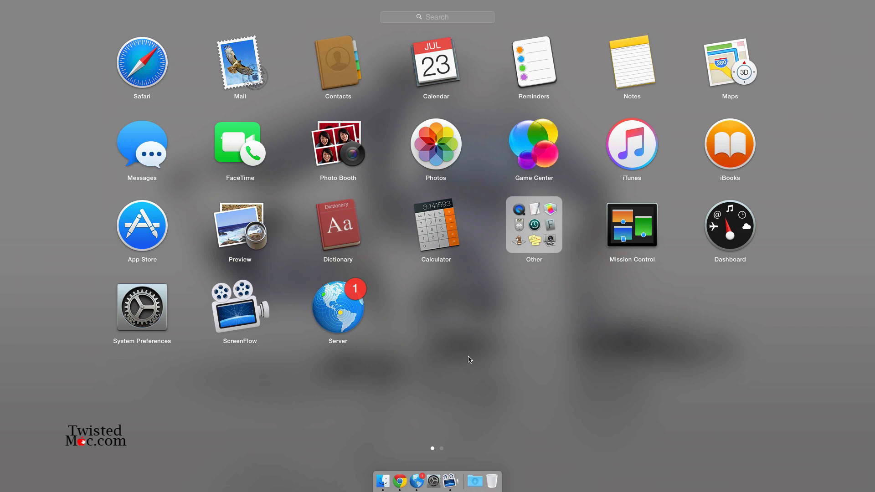
pyautogui.hscroll(5, 495, 364)
pyautogui.hscroll(-5, 492, 365)
pyautogui.hscroll(5, 487, 367)
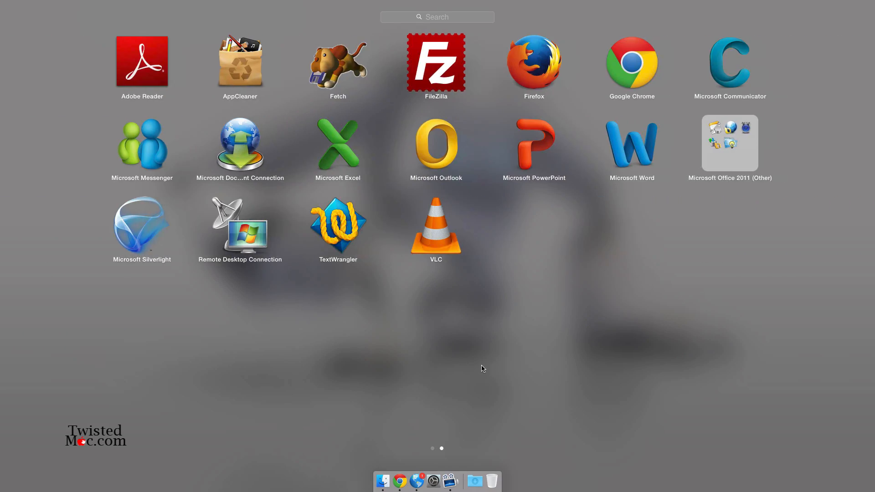
pyautogui.click(483, 368)
# - Open the DeployStudio Server preference pane, showing it stopped, and launch DeployStudio Assistant
pyautogui.click(434, 482)
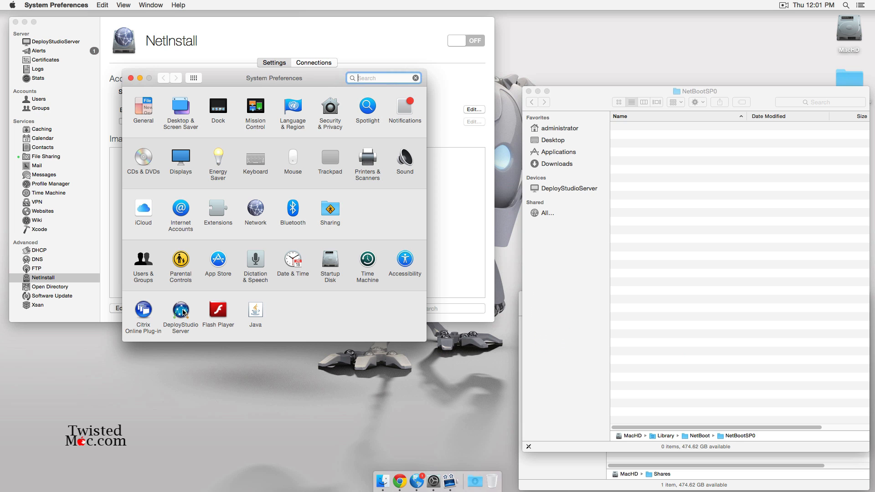
pyautogui.click(183, 312)
pyautogui.moveTo(287, 77); pyautogui.dragTo(382, 165)
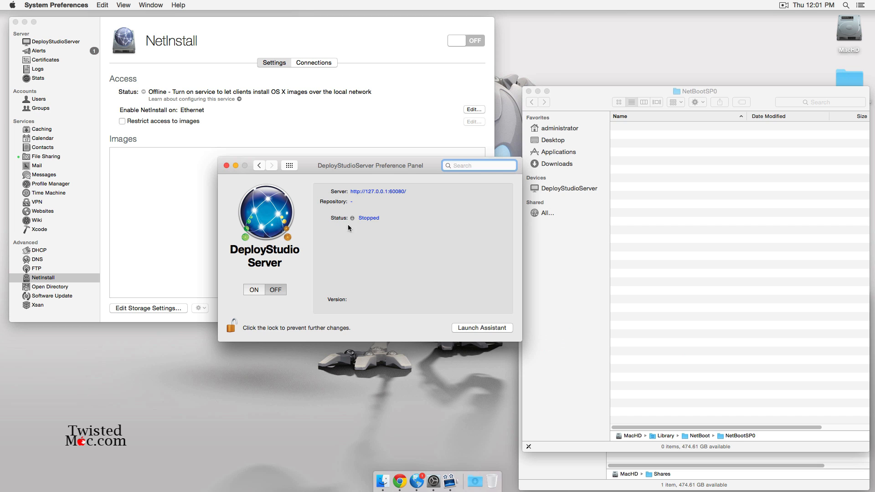
pyautogui.click(470, 330)
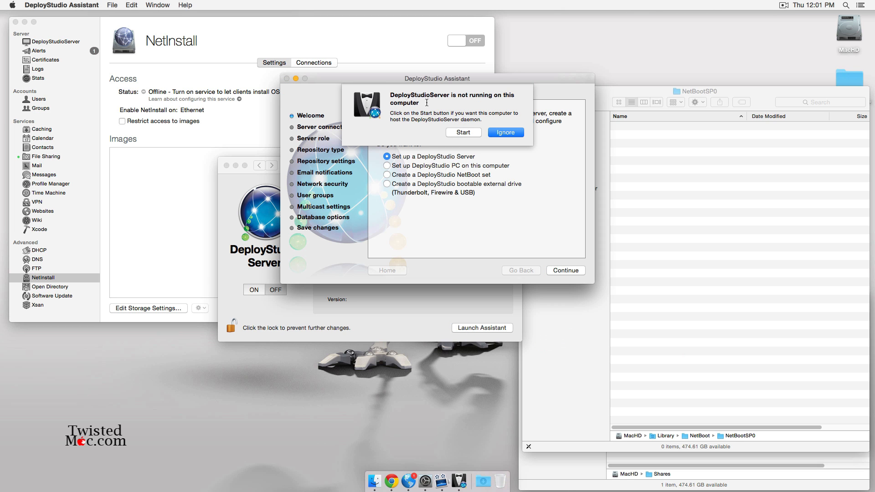
pyautogui.click(459, 134)
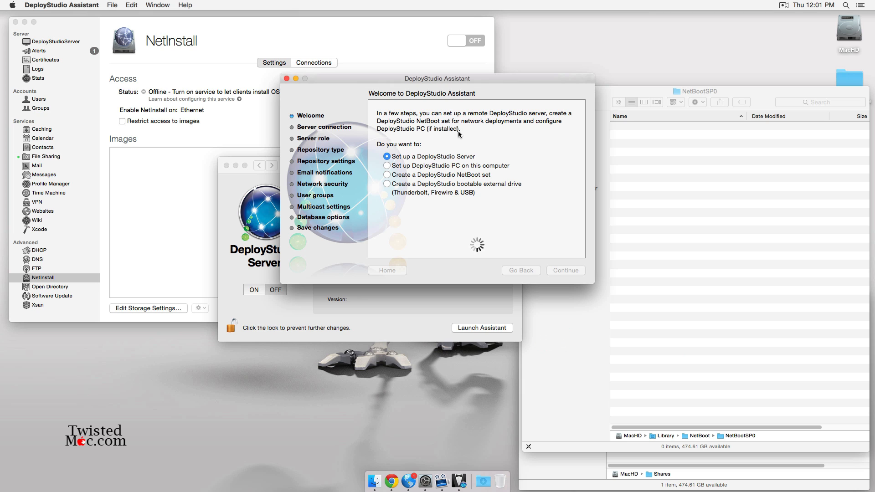
pyautogui.click(495, 131)
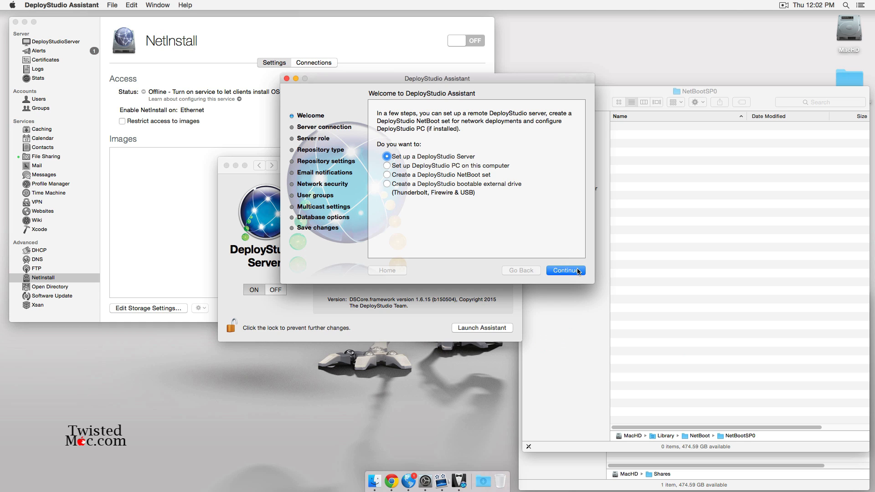
pyautogui.click(557, 272)
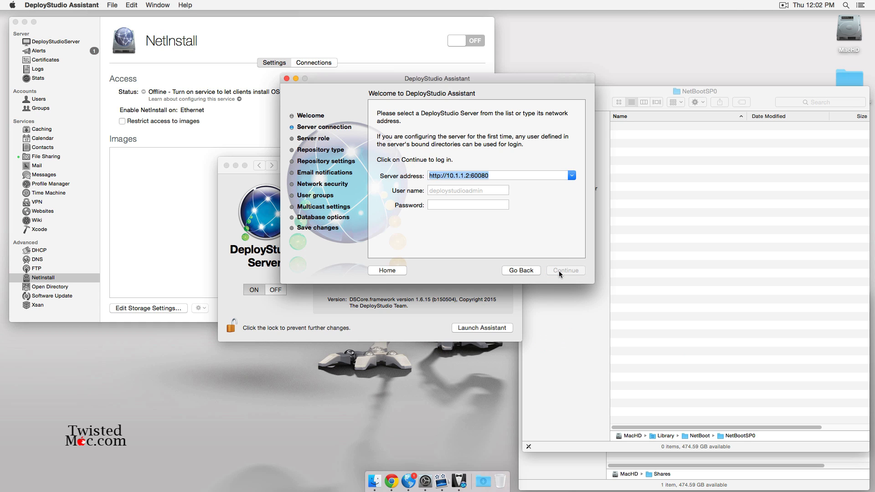
pyautogui.click(446, 191)
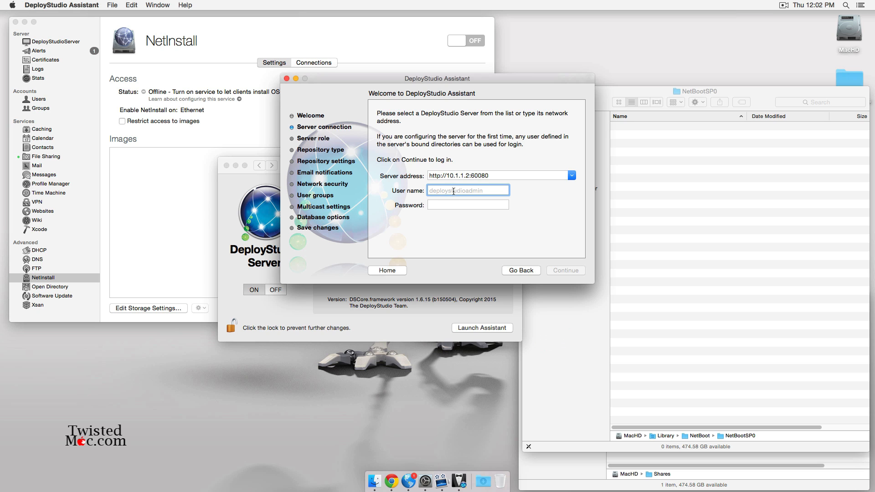
pyautogui.write('ds')
pyautogui.press('Tab')
pyautogui.write('•••••')
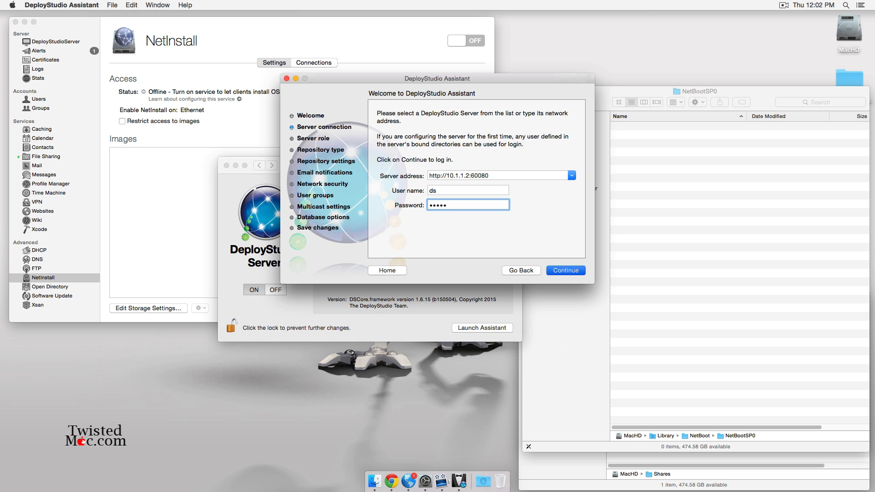
pyautogui.press('Return')
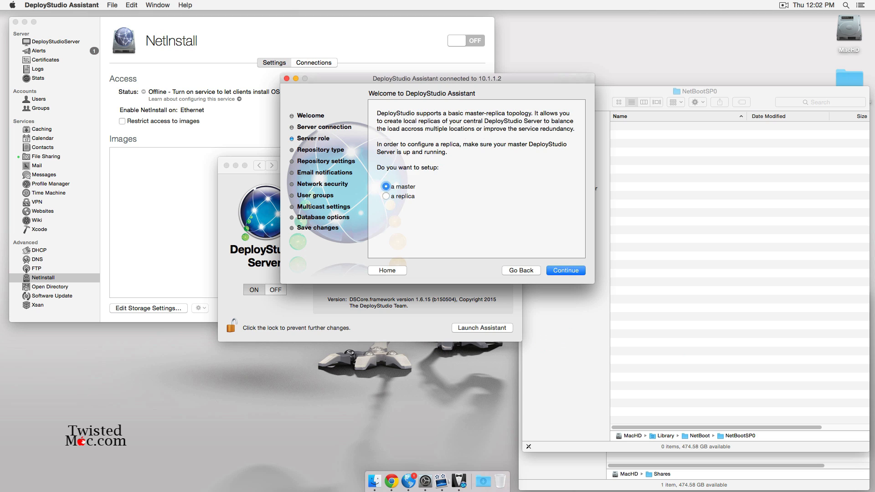
# - Keep the master role, pick a network sharepoint repository, and enter afp://10.1.1.2/DeployStudio
pyautogui.click(568, 270)
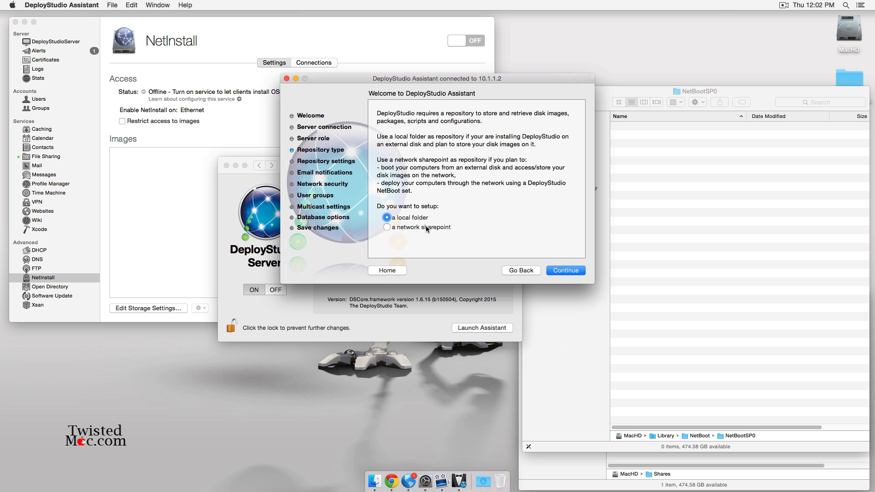
pyautogui.click(425, 227)
pyautogui.click(569, 272)
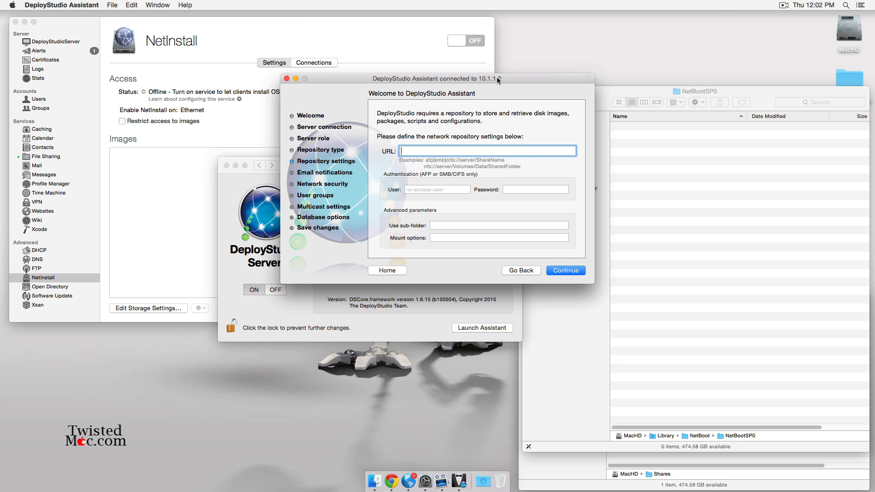
pyautogui.write('afp://10.1.1.2/DeployStudio')
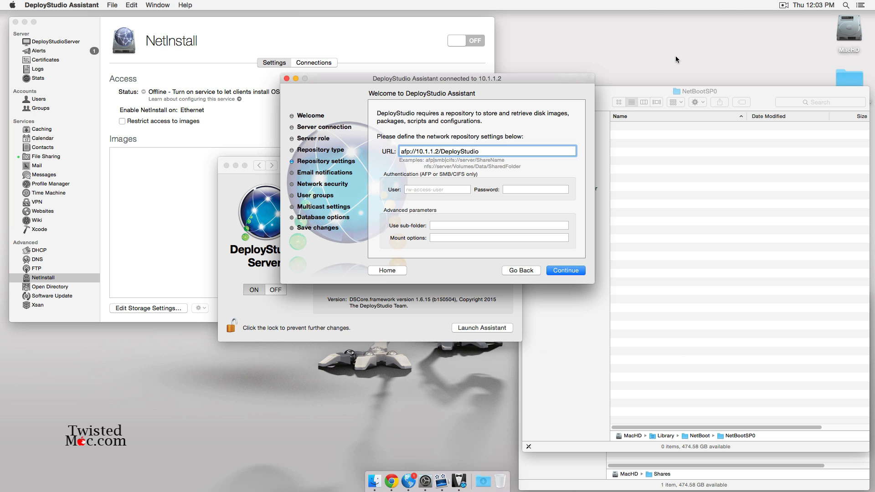
pyautogui.click(747, 92)
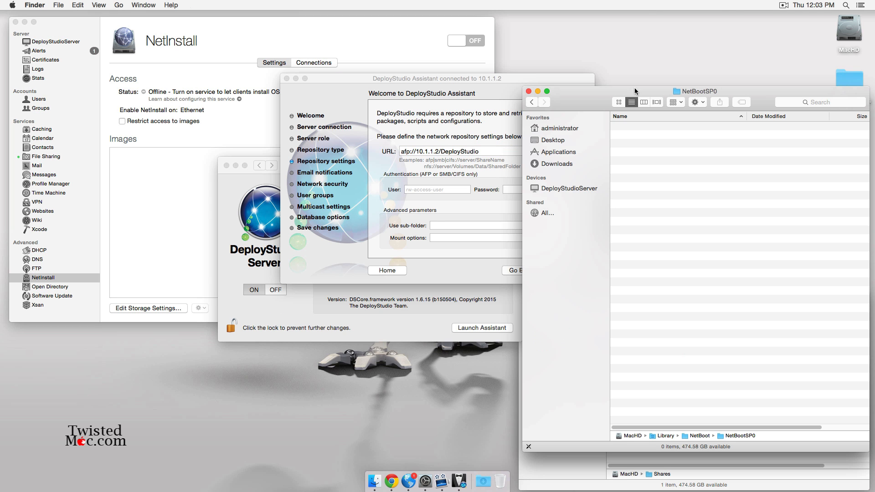
# - Enter the repository share's user name and password, submit, and dismiss the could-not-mount error
pyautogui.click(539, 91)
pyautogui.moveTo(762, 300)
pyautogui.mouseDown()
pyautogui.moveTo(760, 230)
pyautogui.moveTo(752, 287)
pyautogui.mouseUp()
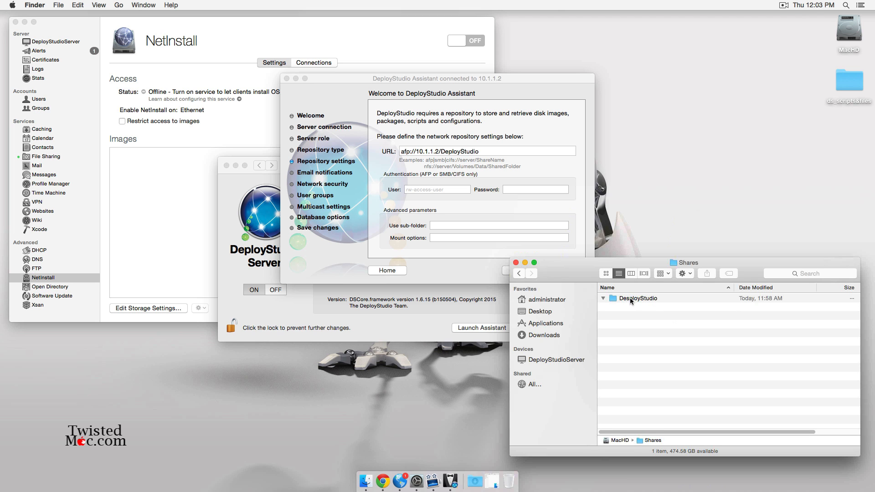
pyautogui.moveTo(425, 75); pyautogui.dragTo(315, 58)
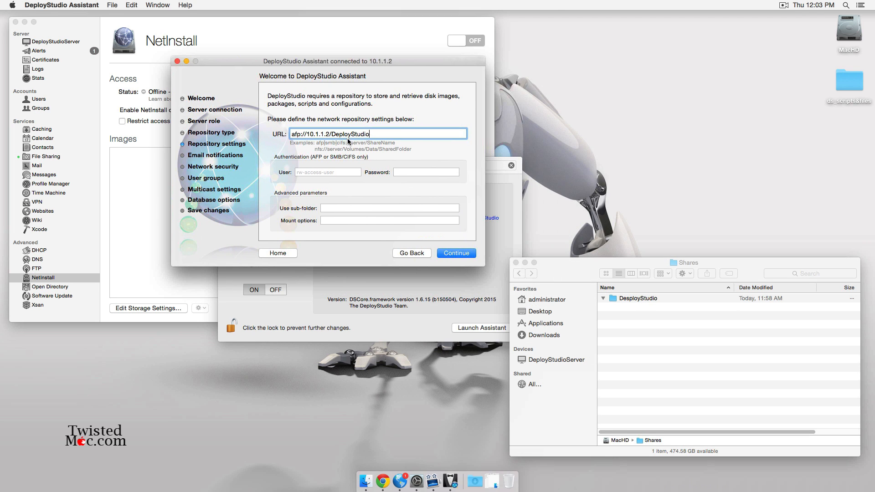
pyautogui.click(347, 170)
pyautogui.write('ds')
pyautogui.press('Tab')
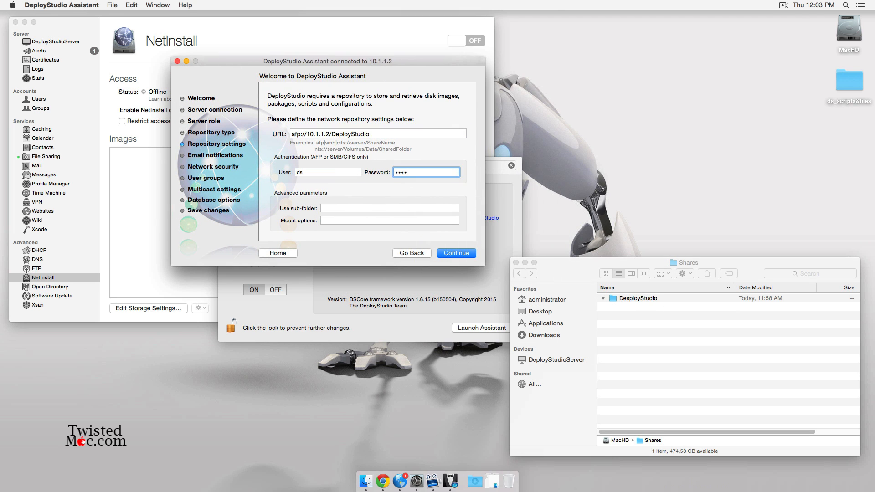
pyautogui.click(464, 253)
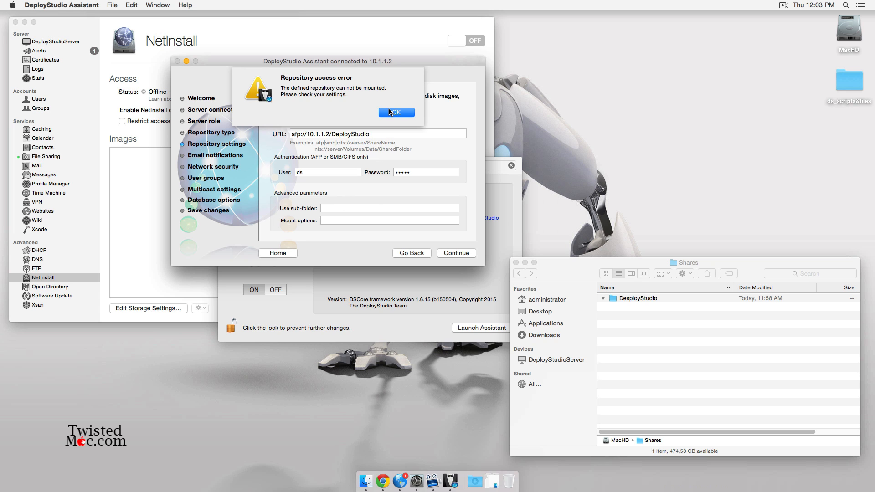
pyautogui.click(390, 113)
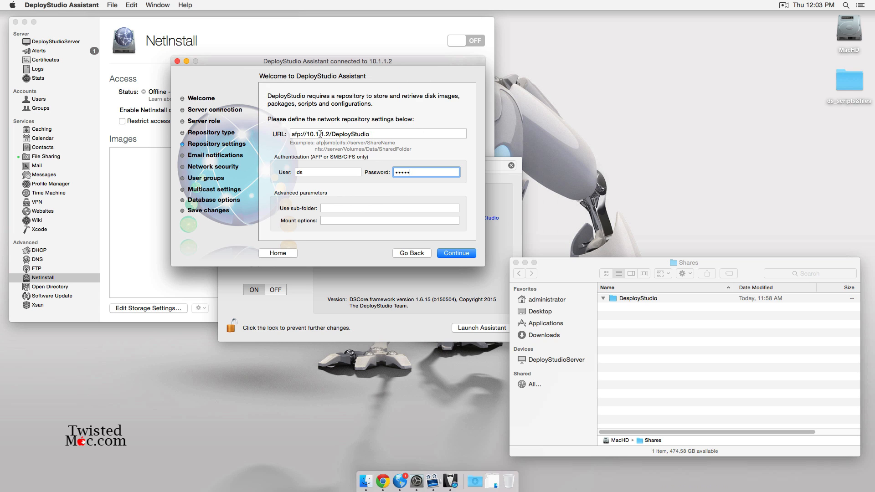
pyautogui.click(243, 47)
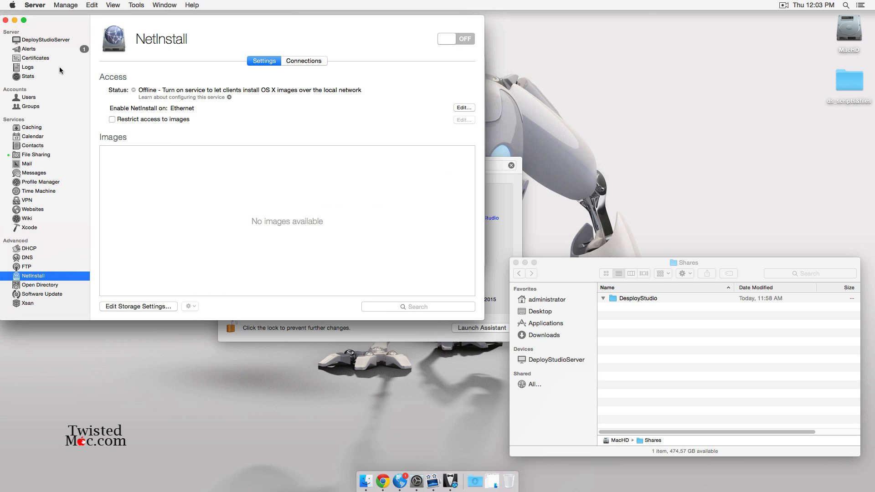
# - Reopen DeployStudio Assistant, resubmit the repository password, and dismiss the repeated mount error
pyautogui.click(43, 40)
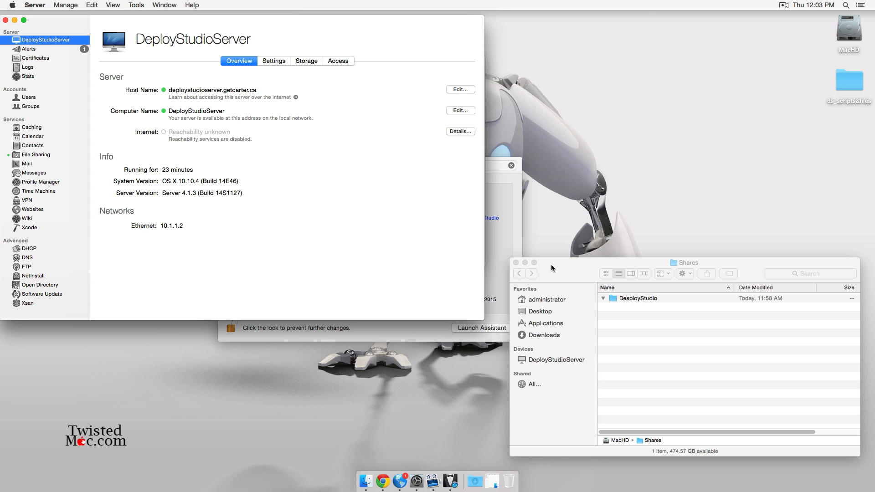
pyautogui.click(519, 180)
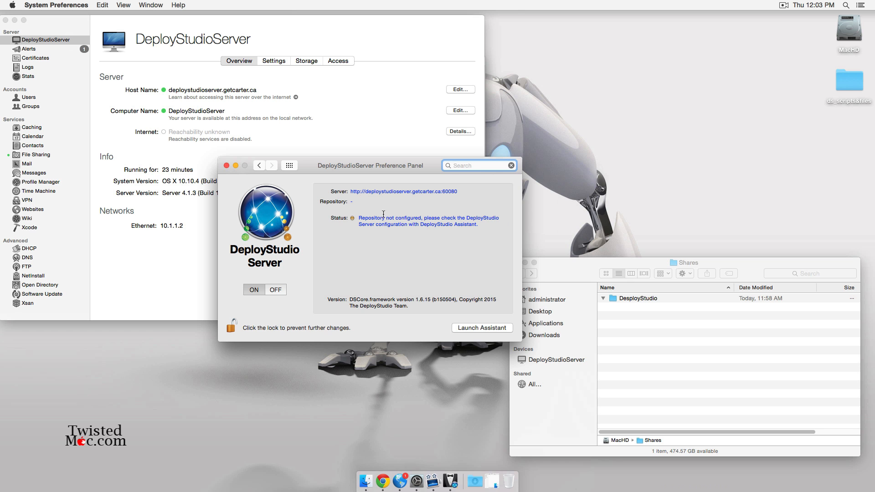
pyautogui.click(485, 328)
pyautogui.hotkey('ctrl', 'Up')
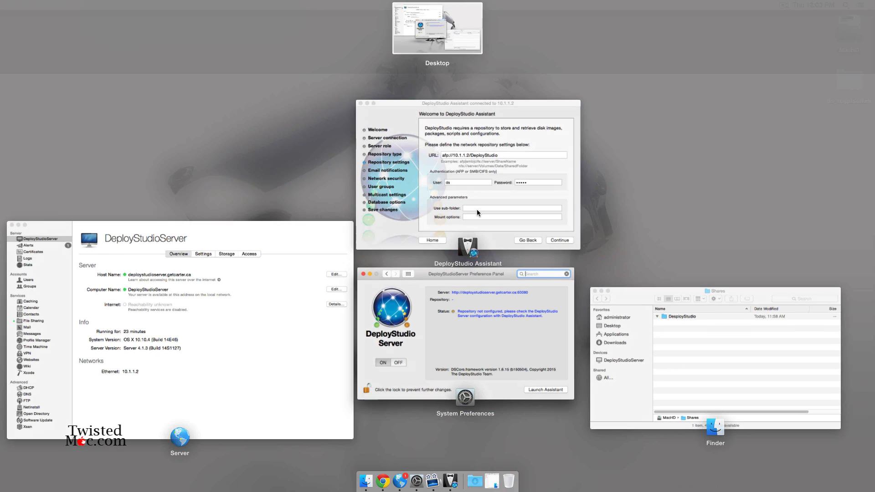
pyautogui.click(477, 212)
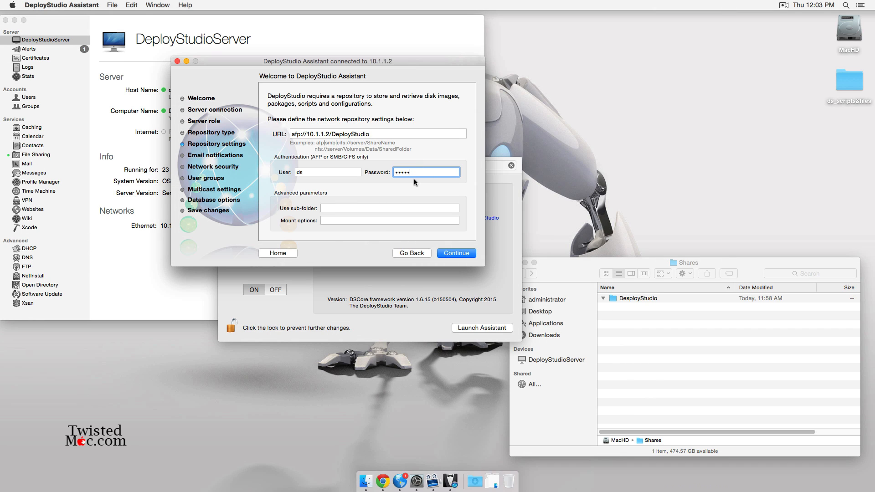
pyautogui.hotkey('shift', 'Tab')
pyautogui.press('Right')
pyautogui.press('Tab')
pyautogui.write('•••••')
pyautogui.press('Return')
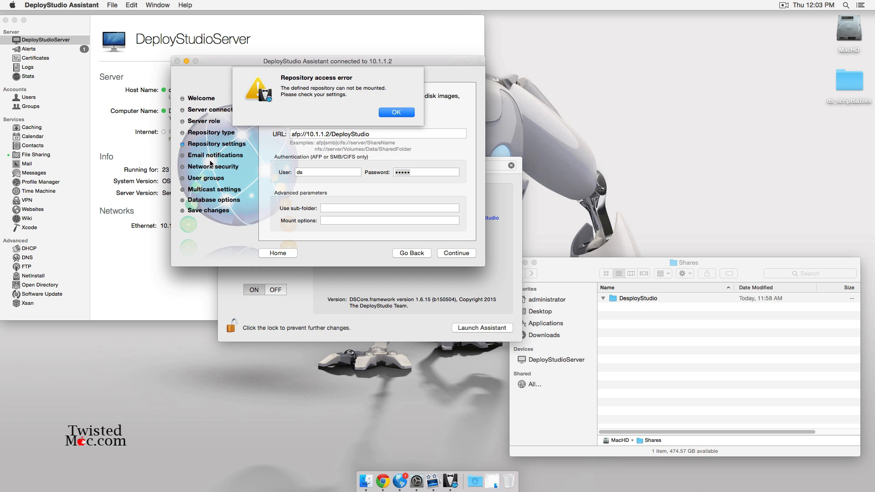
pyautogui.click(386, 116)
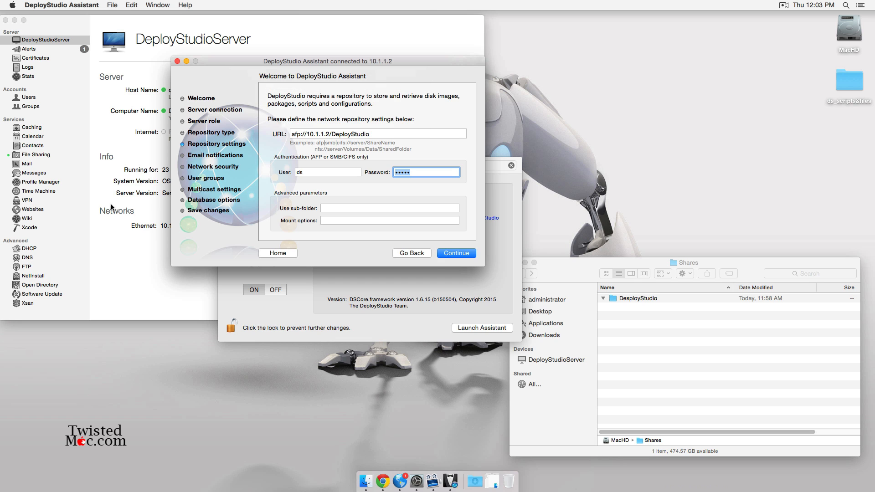
# - Show Server's File Sharing shared folders and select the DeployStudio share
pyautogui.click(55, 156)
pyautogui.click(55, 156)
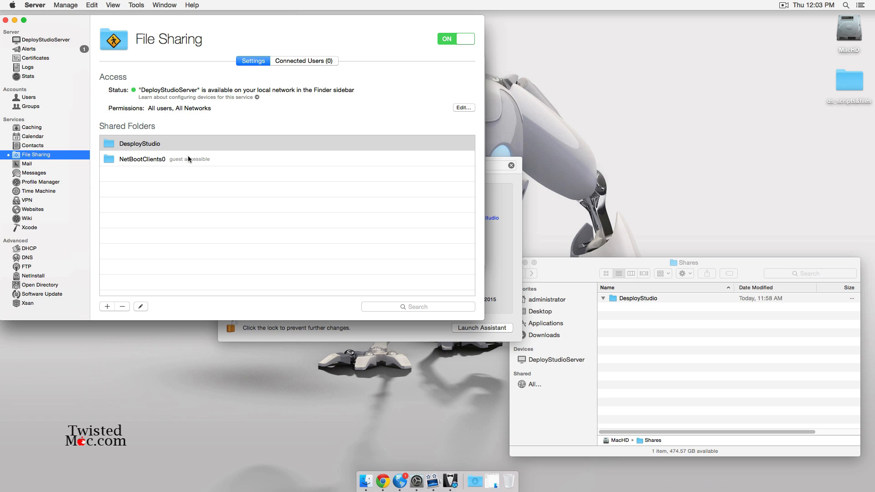
pyautogui.click(218, 145)
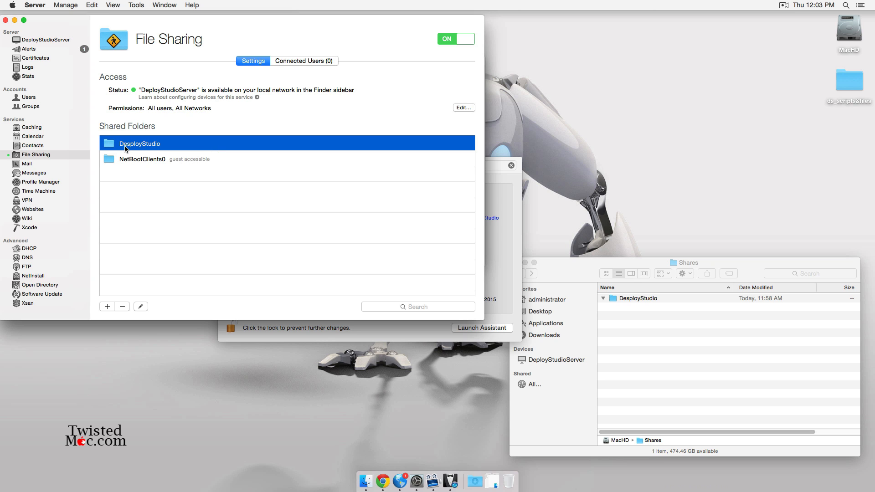
# - Inspect the DeployStudio folder in the Shares window and confirm it is empty
pyautogui.click(632, 298)
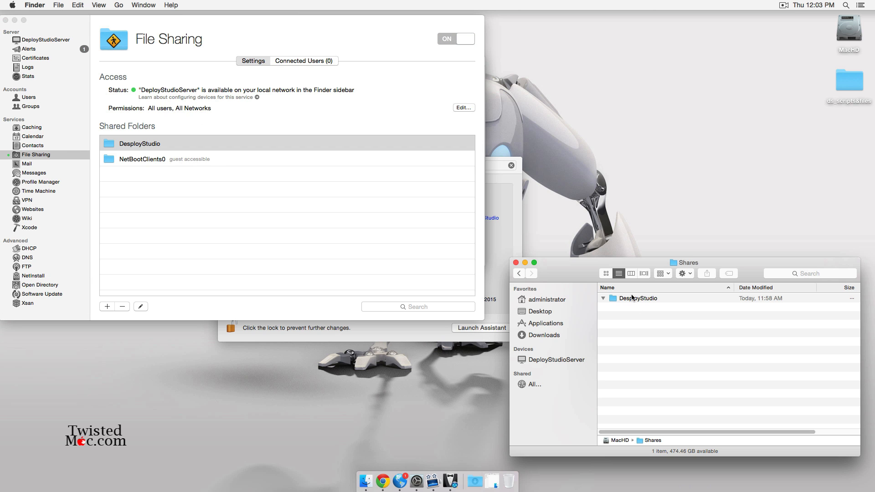
pyautogui.click(627, 300)
pyautogui.doubleClick(625, 299)
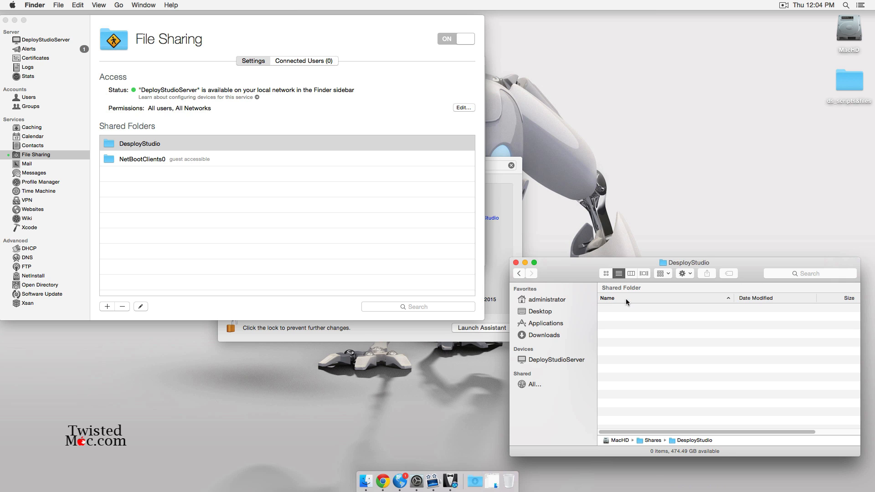
pyautogui.click(519, 274)
pyautogui.click(641, 299)
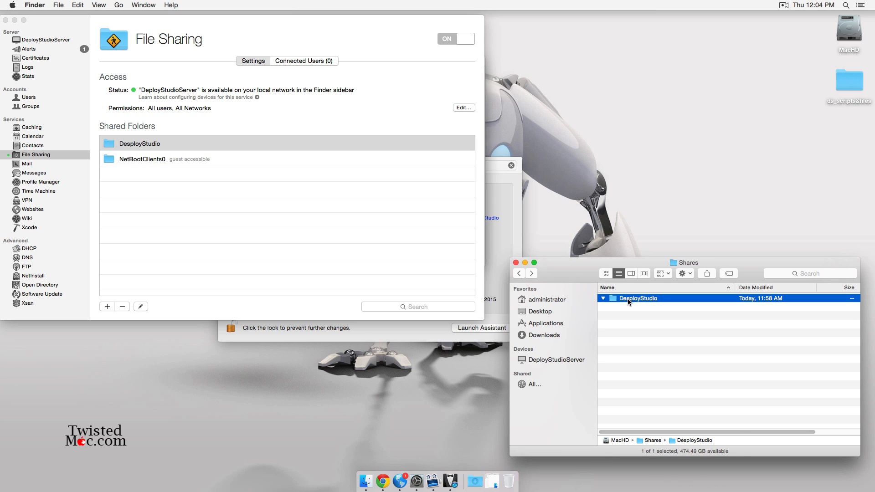
pyautogui.rightClick(627, 299)
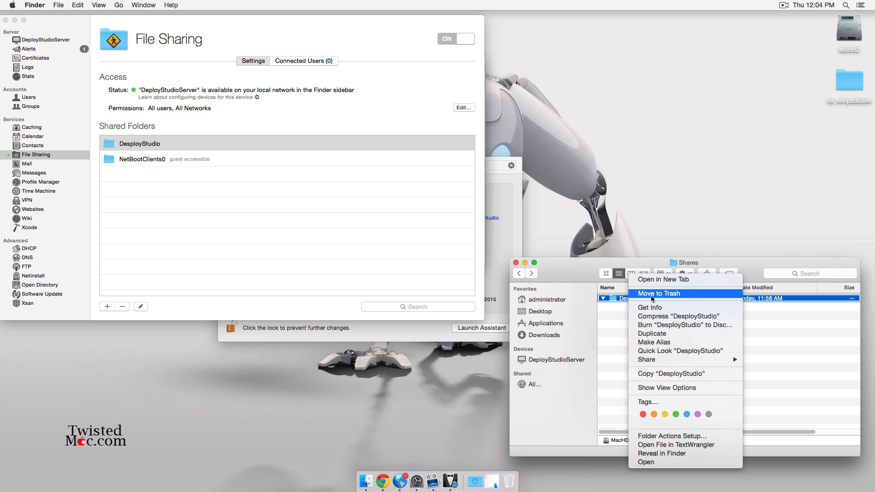
# - Remove the DeployStudio share point from the server's shared folders
pyautogui.click(351, 256)
pyautogui.click(122, 307)
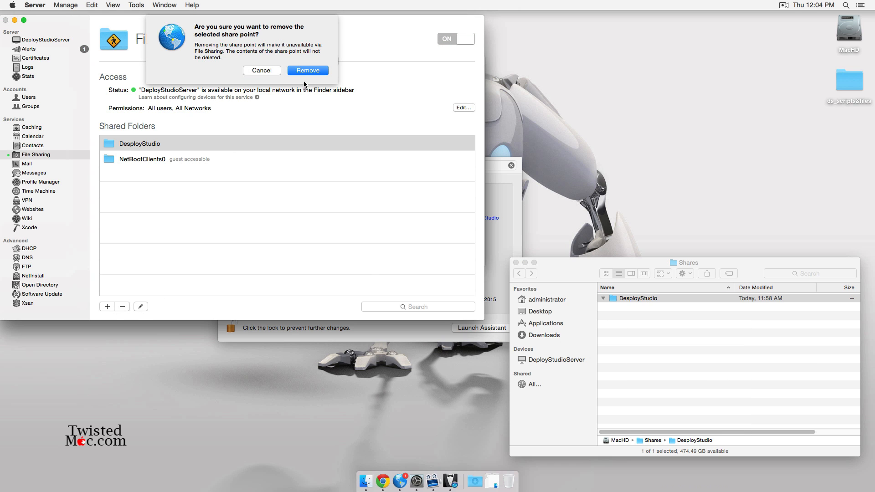
pyautogui.click(306, 71)
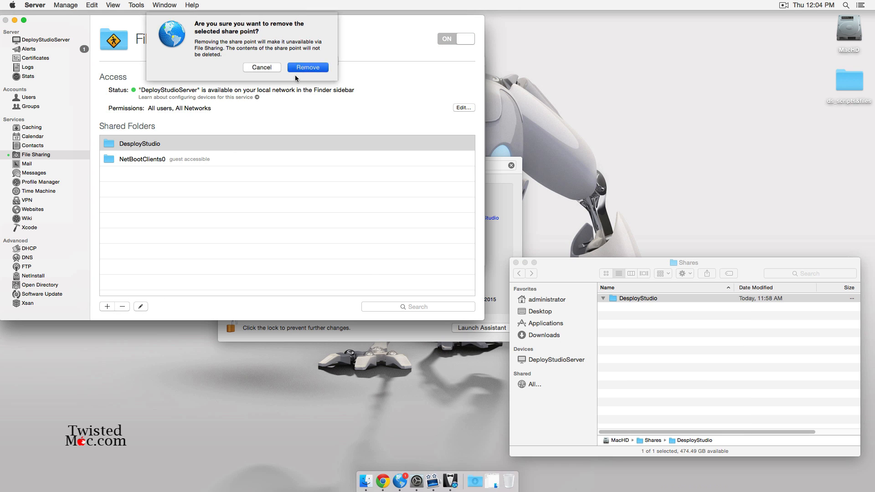
# - Trash the old folder and create a new 'DeployStudio' folder in Shares
pyautogui.click(107, 307)
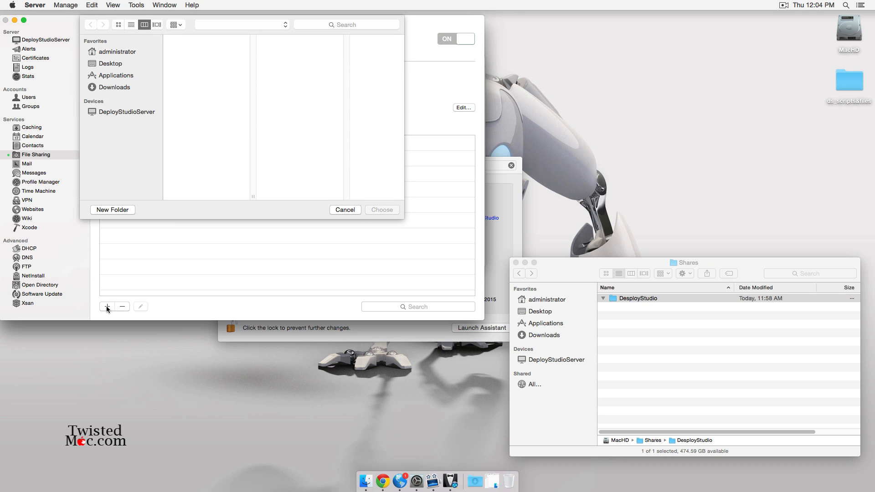
pyautogui.rightClick(627, 299)
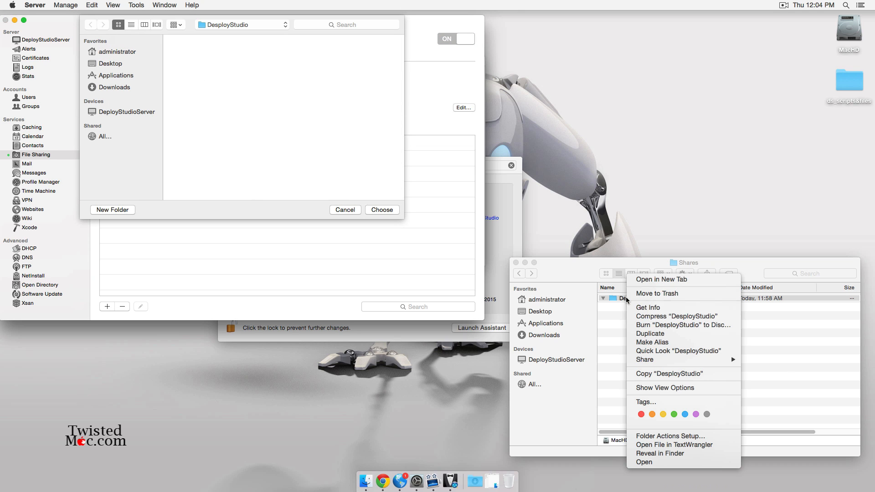
pyautogui.click(661, 294)
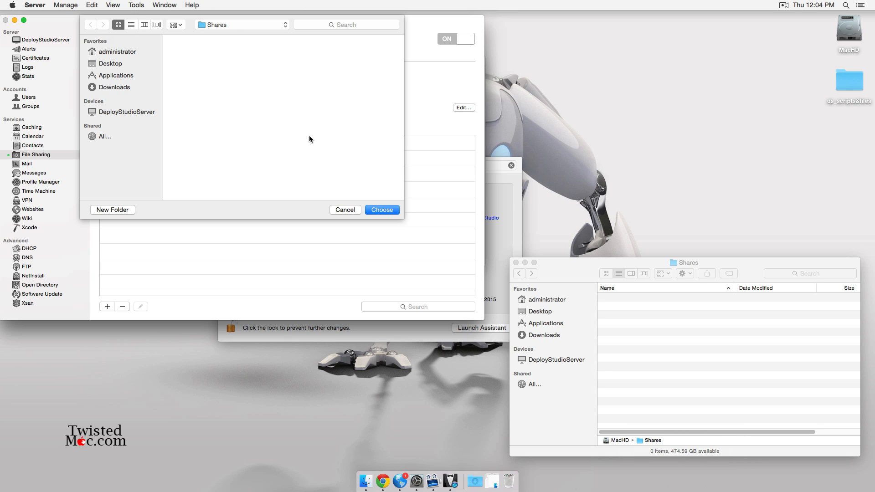
pyautogui.click(131, 210)
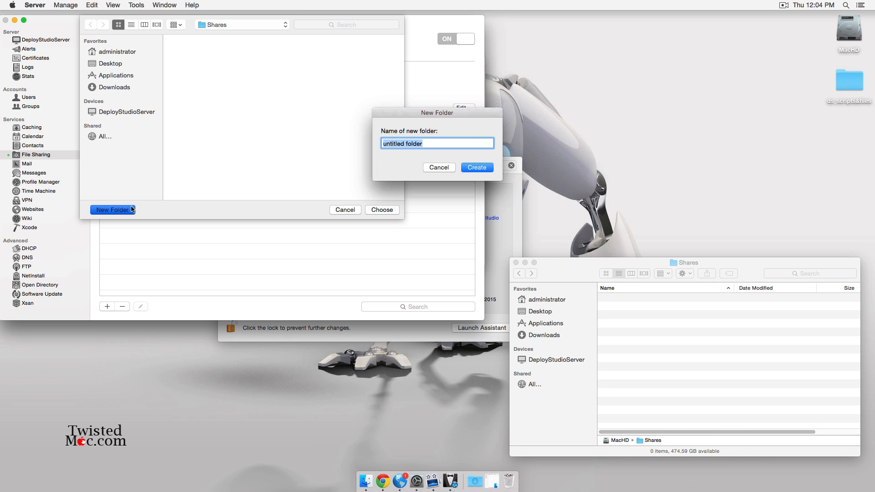
pyautogui.write('DeployStudio')
pyautogui.press('Return')
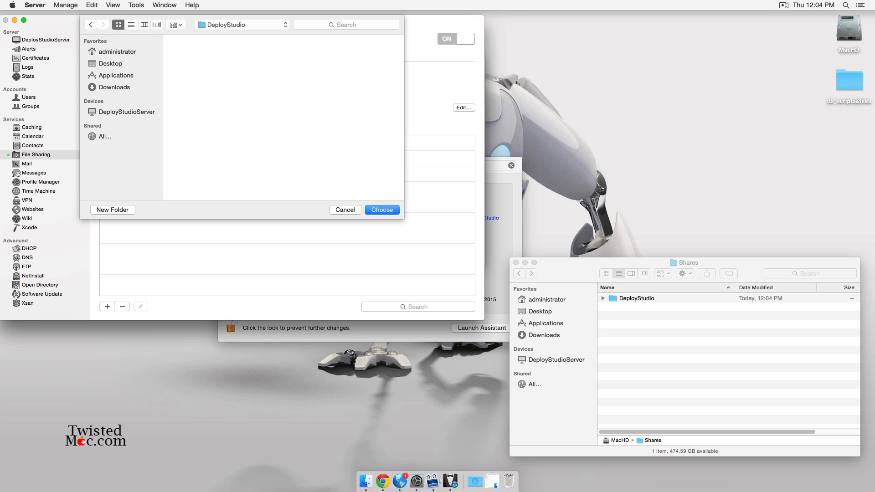
# - Share the new DeployStudio folder and grant user DS Read & Write access
pyautogui.click(382, 209)
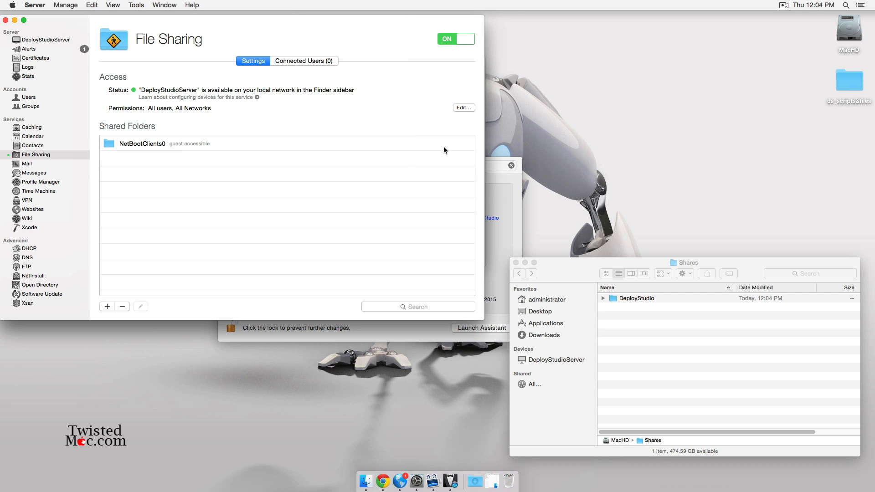
pyautogui.doubleClick(146, 145)
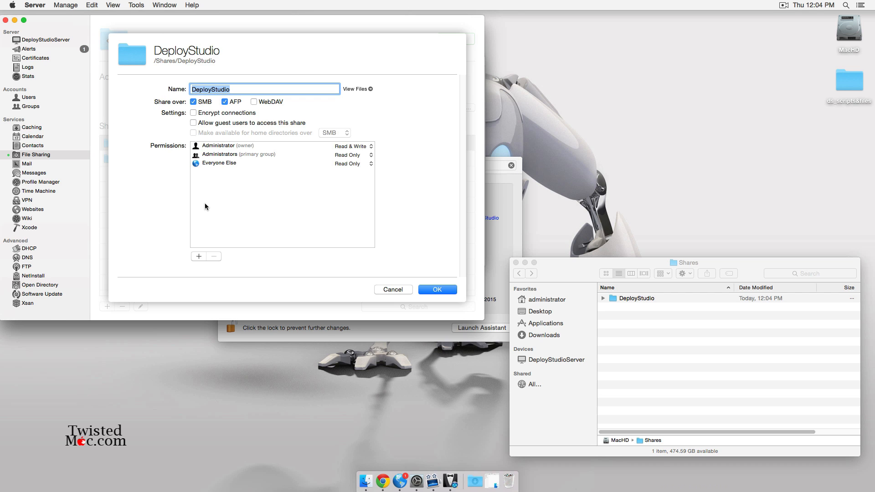
pyautogui.click(198, 257)
pyautogui.write('ds')
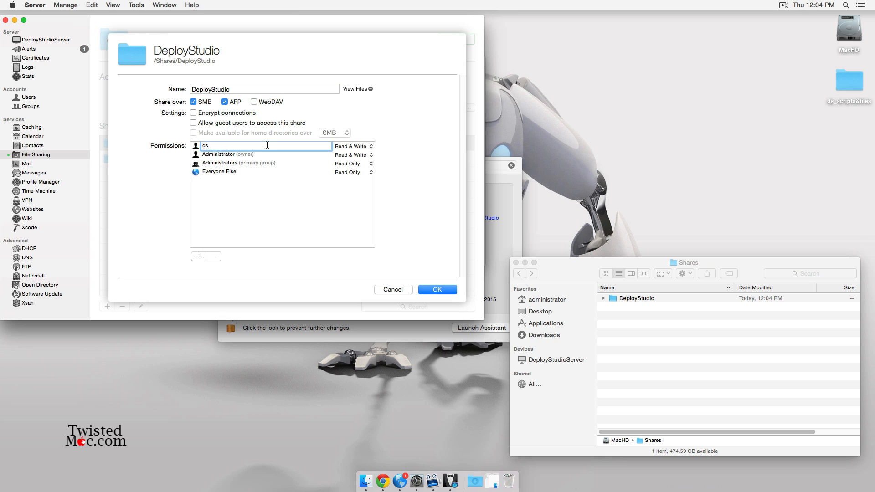
pyautogui.click(215, 154)
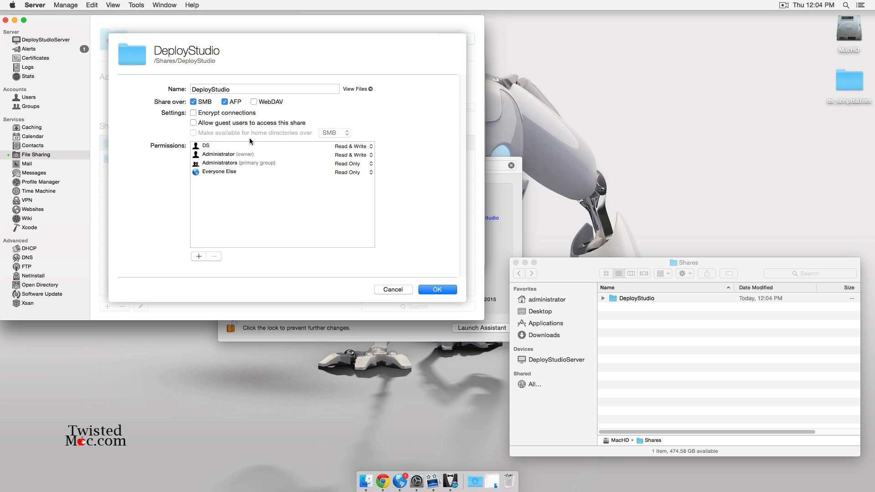
pyautogui.click(434, 289)
pyautogui.click(515, 167)
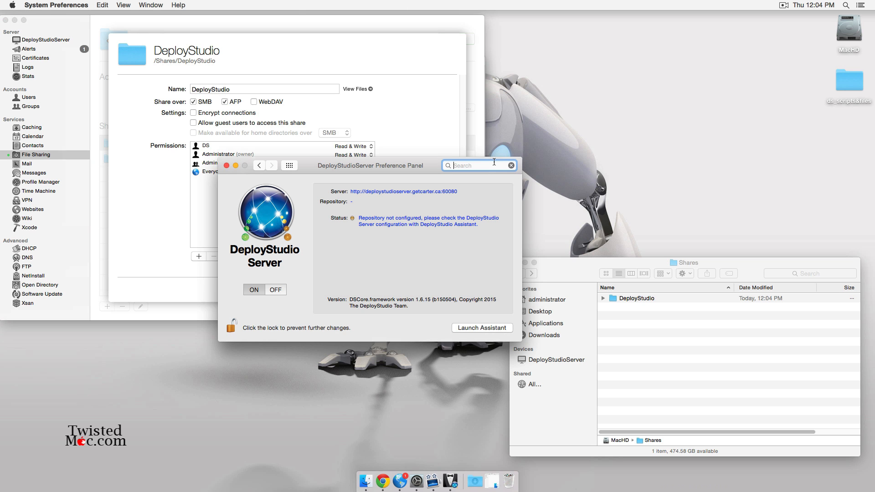
# - Accept the afp://10.1.1.2/DeployStudio repository settings and check its new subfolders in Finder
pyautogui.moveTo(423, 165); pyautogui.dragTo(424, 243)
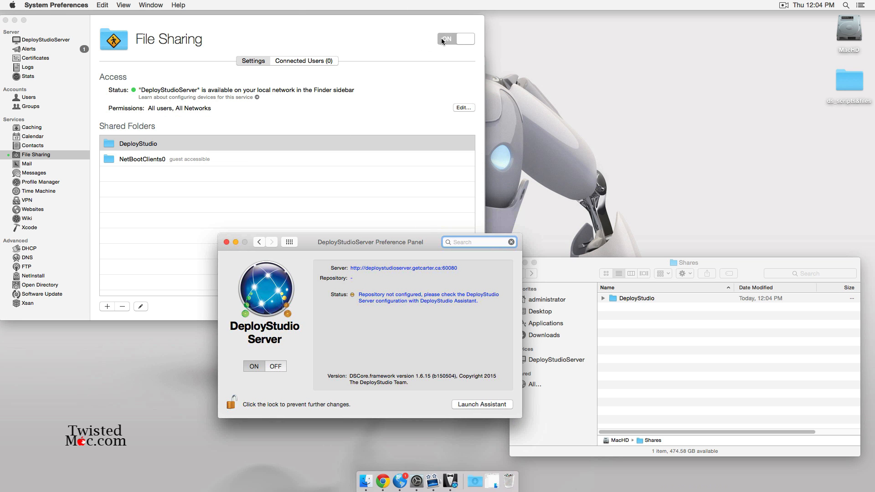
pyautogui.hotkey('ctrl', 'Up')
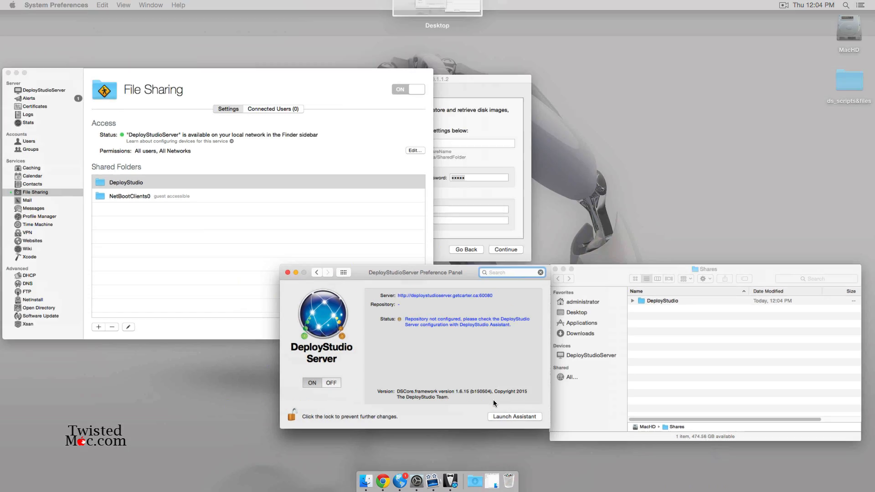
pyautogui.click(482, 206)
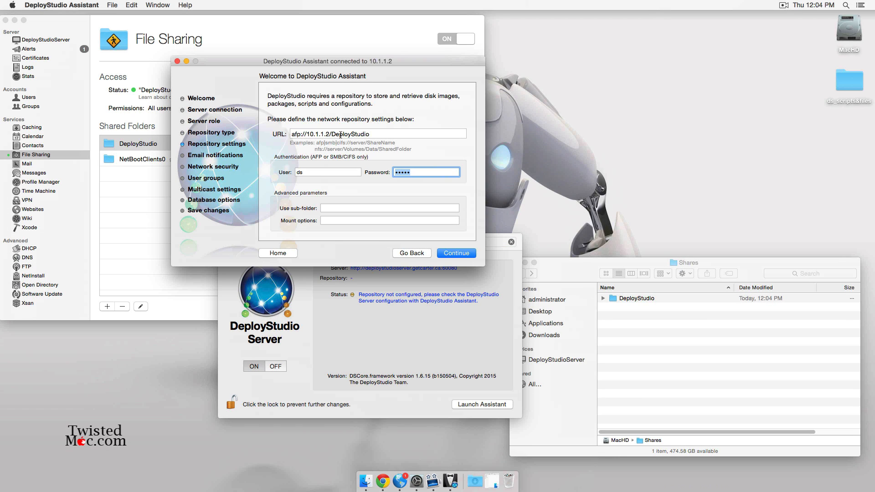
pyautogui.click(457, 253)
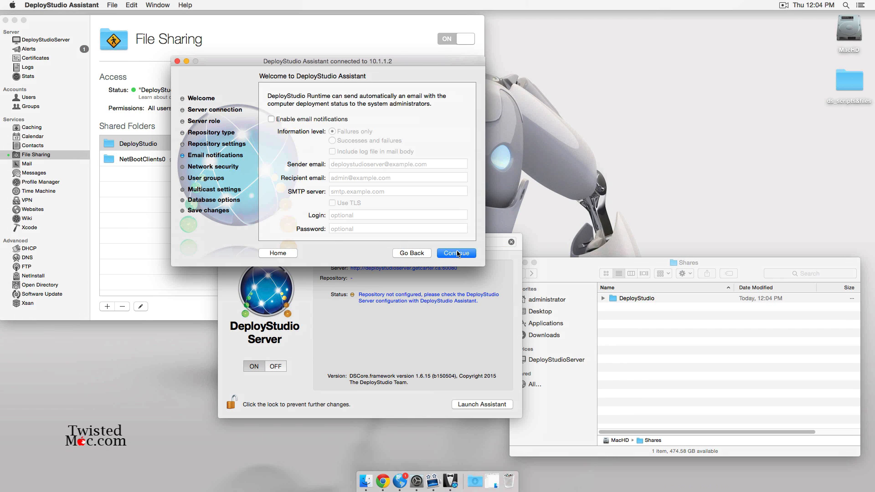
pyautogui.click(627, 308)
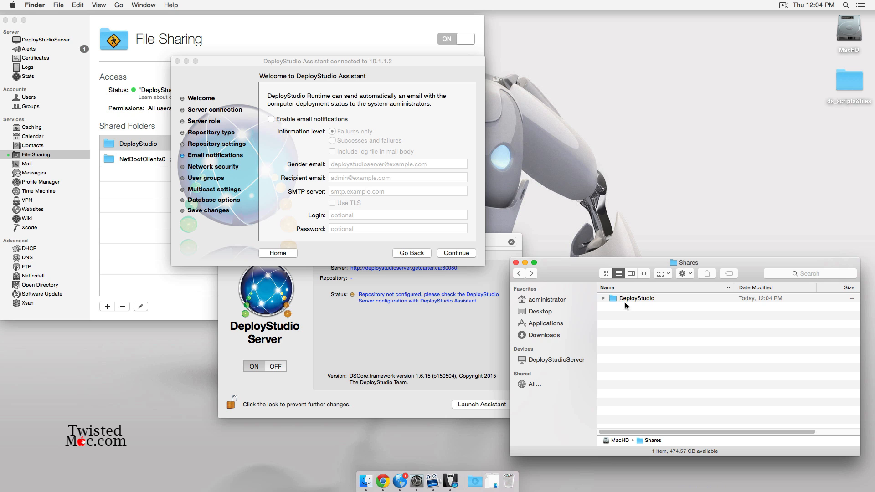
pyautogui.click(603, 299)
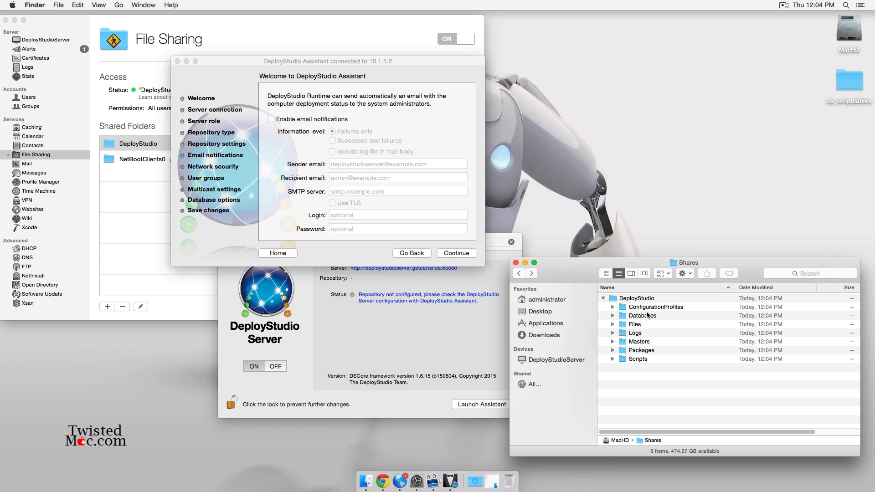
pyautogui.click(228, 72)
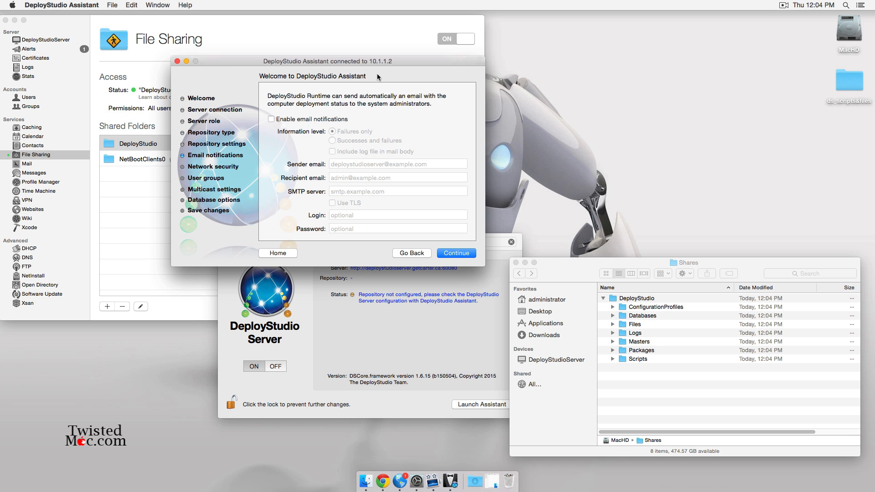
# - Accept default notification, security, group, multicast and database settings, then save the server settings
pyautogui.click(456, 253)
pyautogui.click(456, 254)
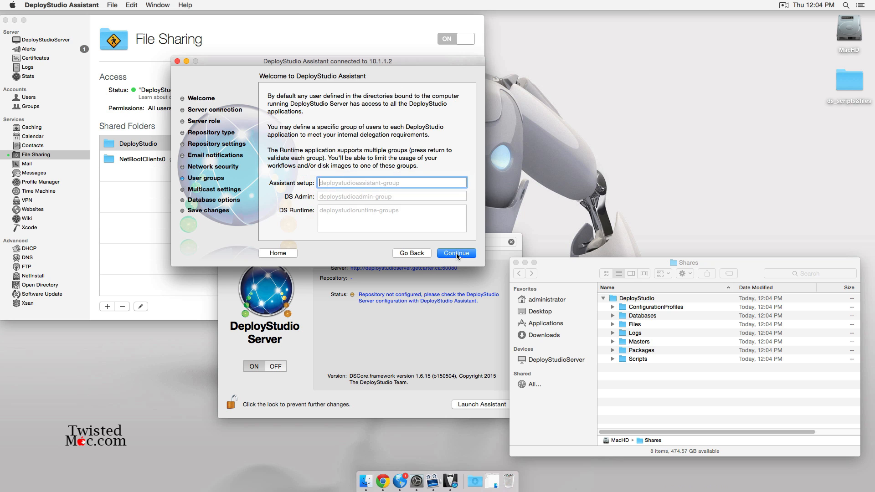
pyautogui.click(456, 254)
pyautogui.click(457, 254)
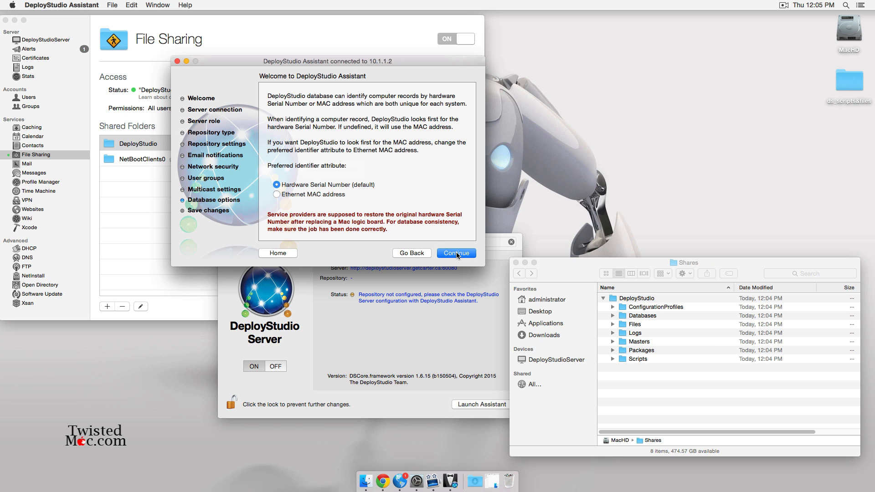
pyautogui.click(458, 254)
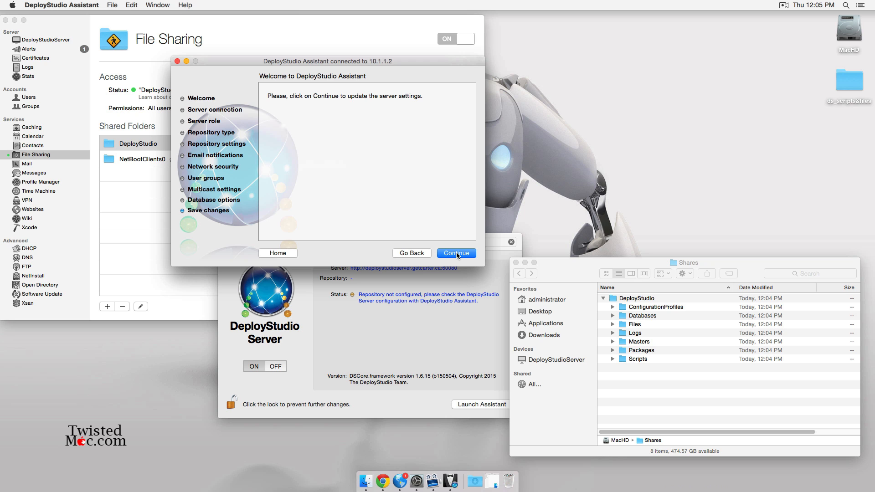
pyautogui.click(457, 254)
pyautogui.click(402, 127)
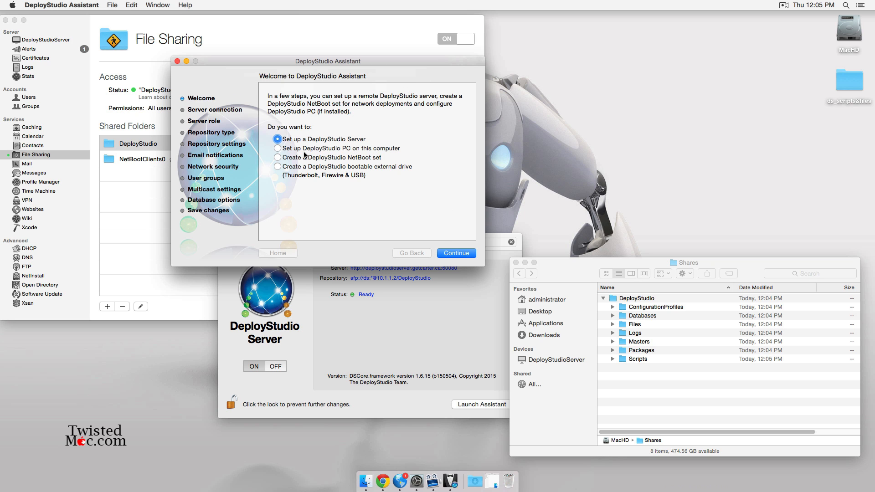
# - Start creating a new NetBoot set named DS_Test
pyautogui.click(346, 158)
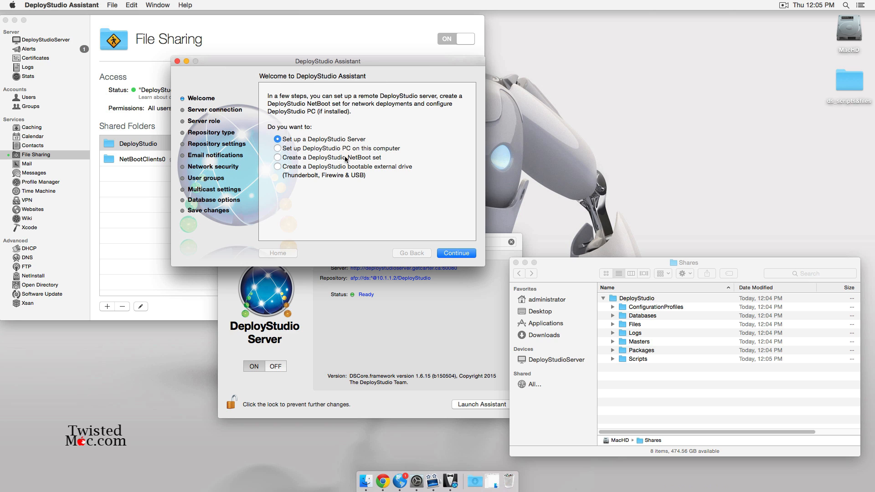
pyautogui.click(465, 254)
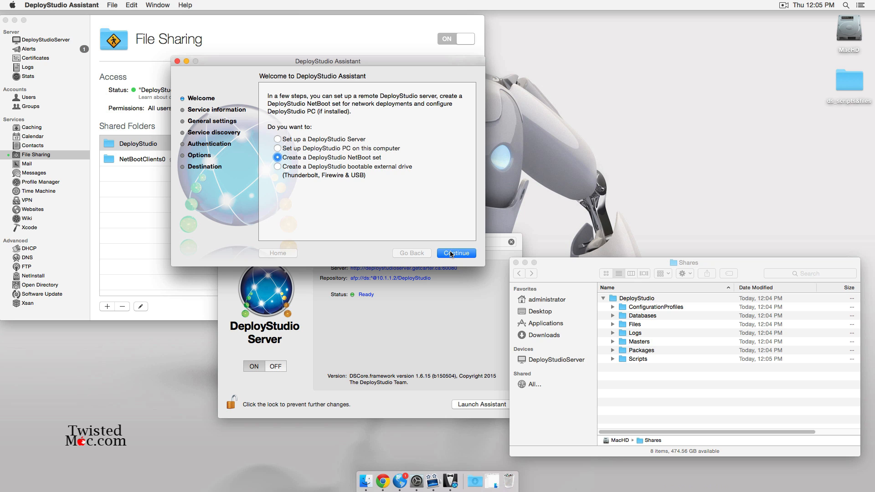
pyautogui.click(446, 254)
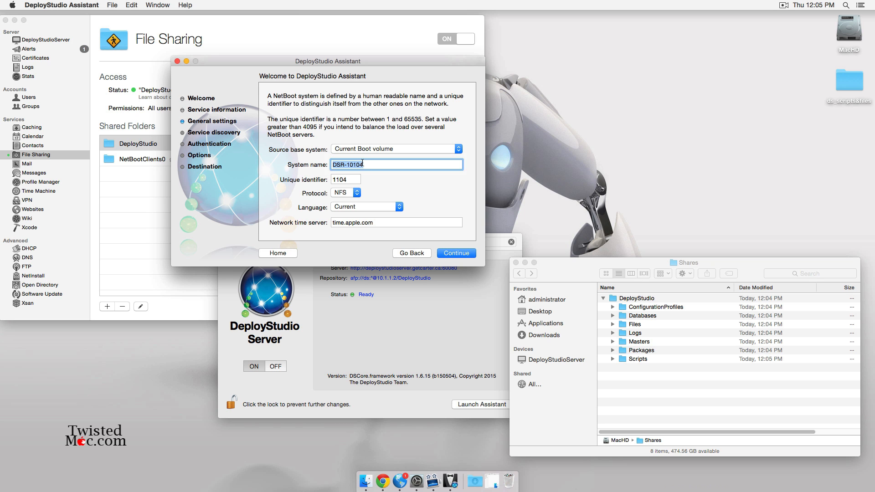
pyautogui.write('DS_Test')
pyautogui.click(458, 254)
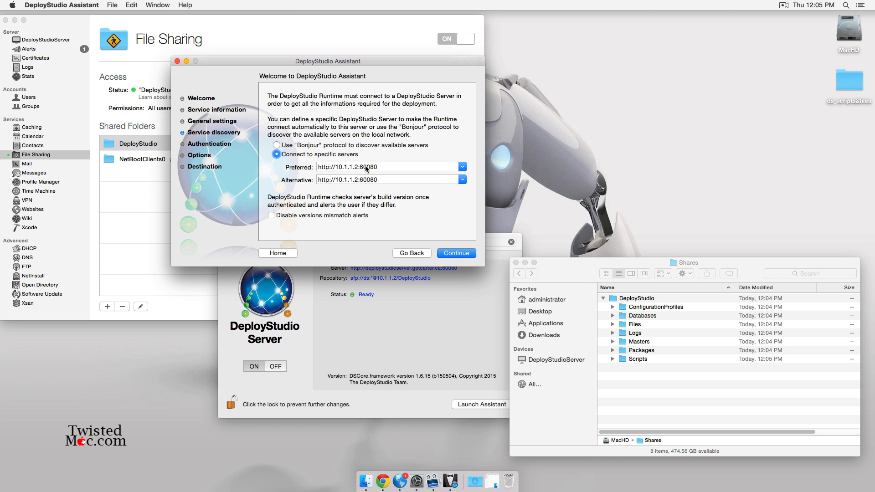
pyautogui.tripleClick(336, 180)
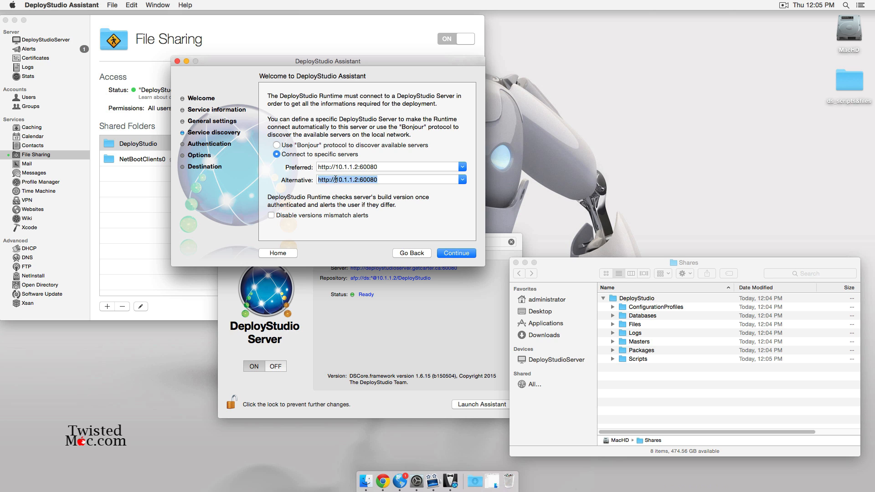
pyautogui.moveTo(335, 180); pyautogui.dragTo(359, 179)
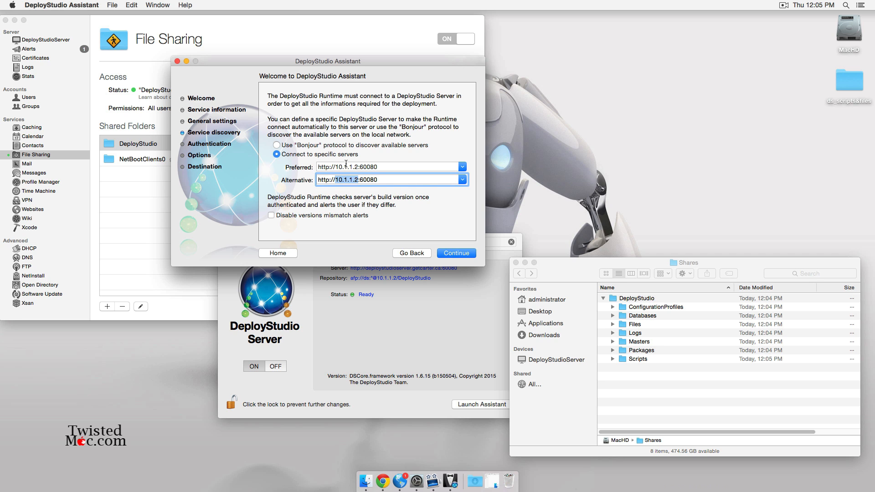
pyautogui.click(389, 181)
pyautogui.click(456, 253)
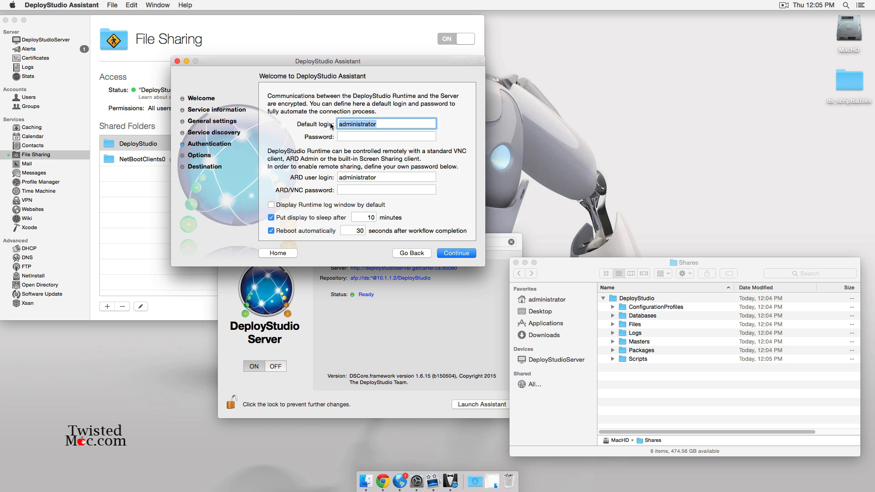
# - Set the DS account as default login with its password and clear the ARD login
pyautogui.press('Tab')
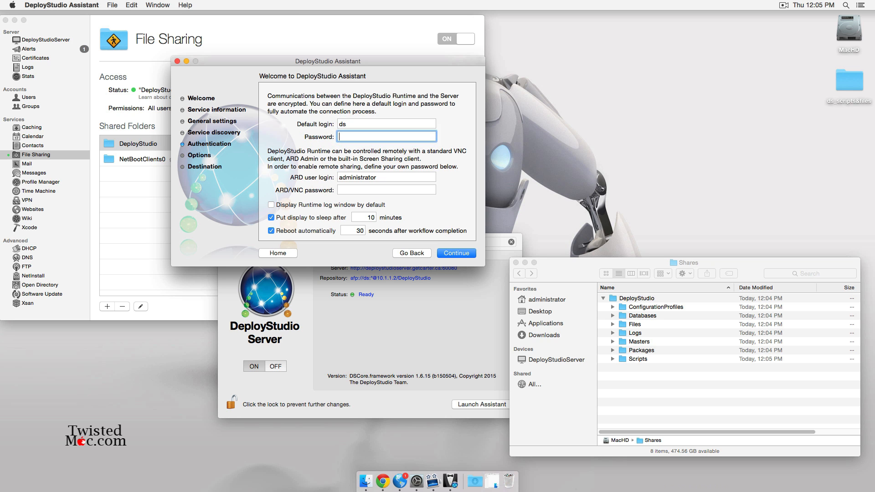
pyautogui.press('Tab')
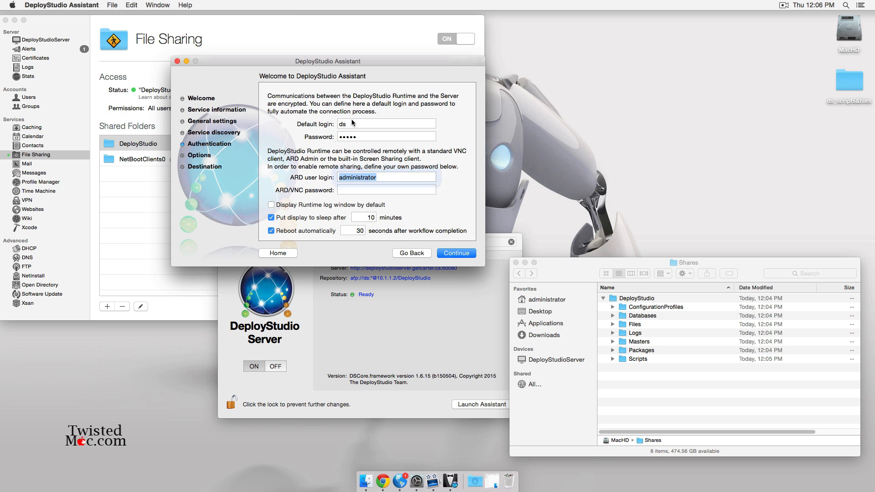
pyautogui.press('BackSpace')
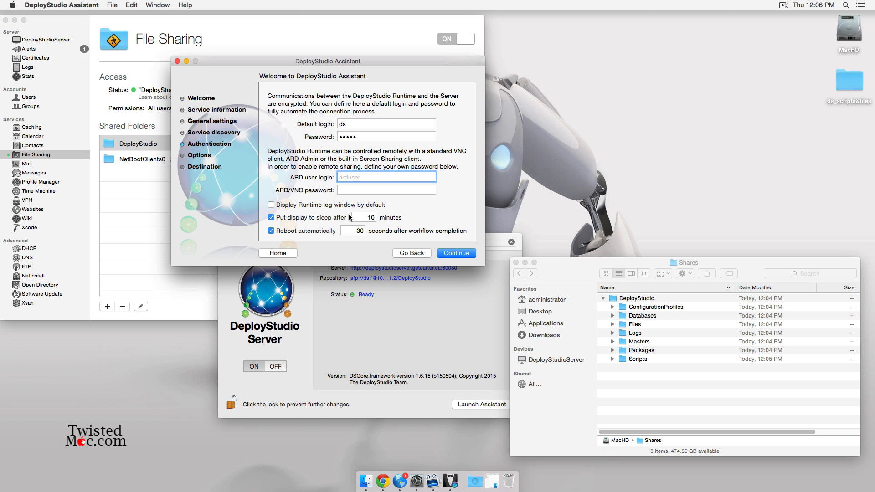
# - Enable the Runtime log window, disable display sleep, and advance to the NetBoot destination
pyautogui.click(287, 205)
pyautogui.click(296, 219)
pyautogui.click(470, 254)
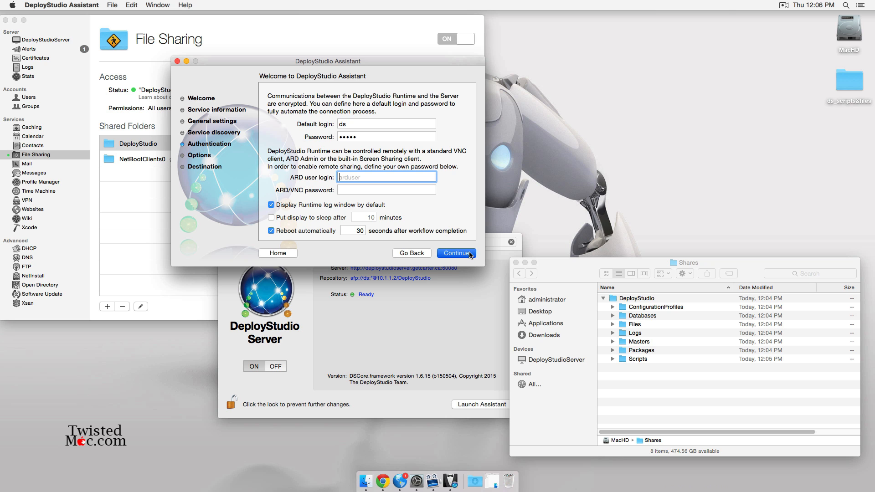
pyautogui.click(467, 254)
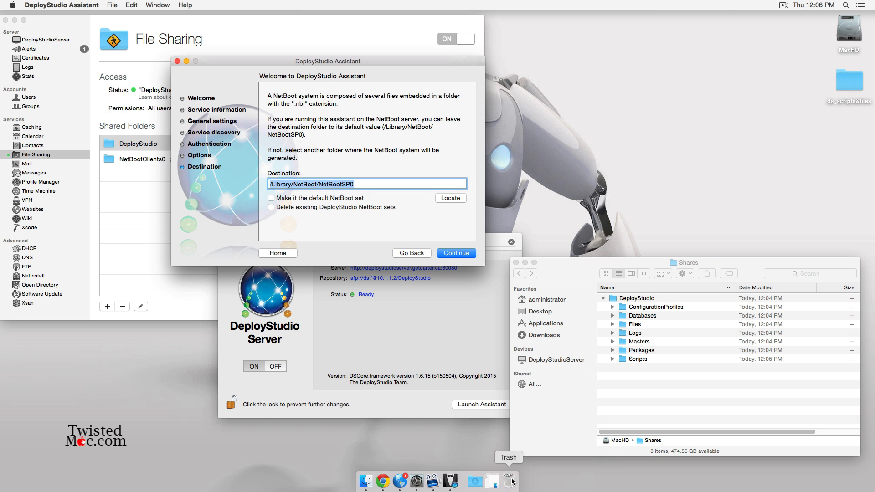
# - Open the NetBootSP0 folder in Finder to check its location
pyautogui.click(474, 482)
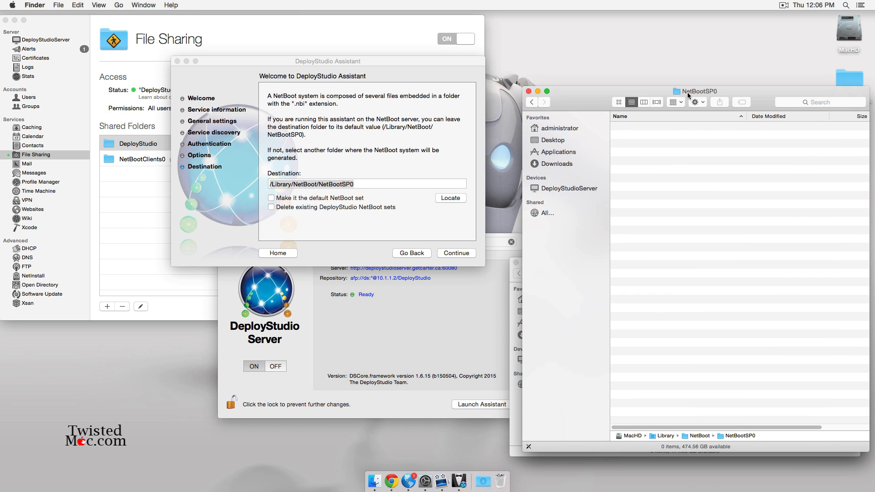
pyautogui.keyDown('super'); pyautogui.click(691, 92); pyautogui.keyUp('super')
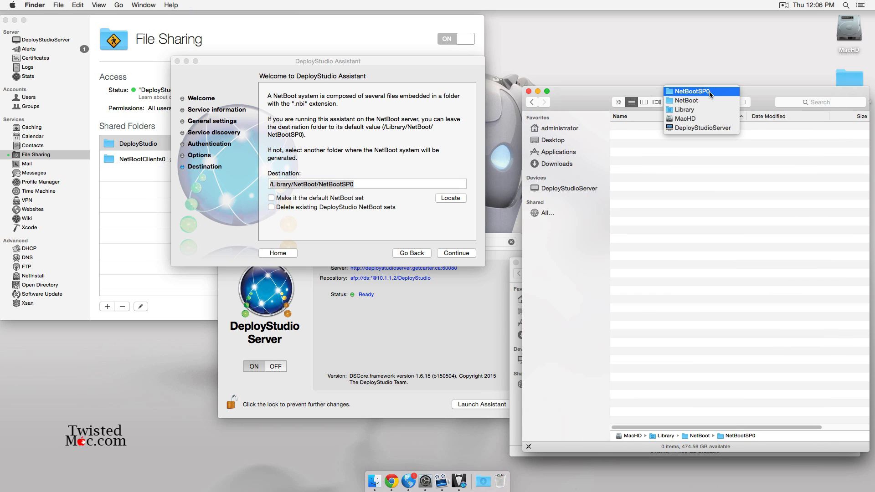
pyautogui.click(582, 97)
pyautogui.click(367, 77)
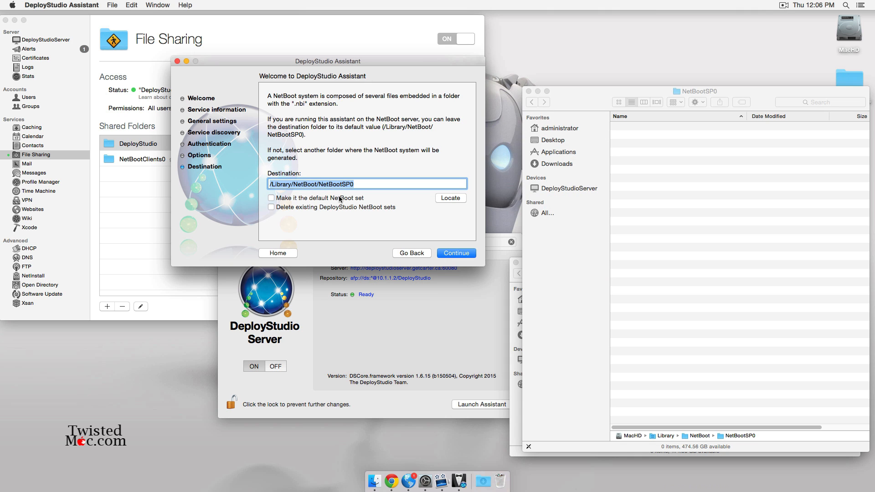
# - Make DS_Test the default NetBoot set and start building it with the administrator password
pyautogui.click(272, 198)
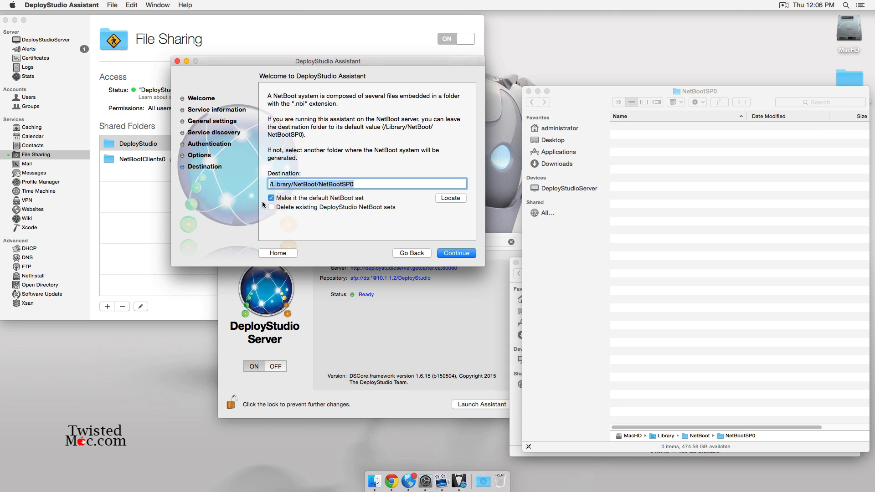
pyautogui.click(466, 256)
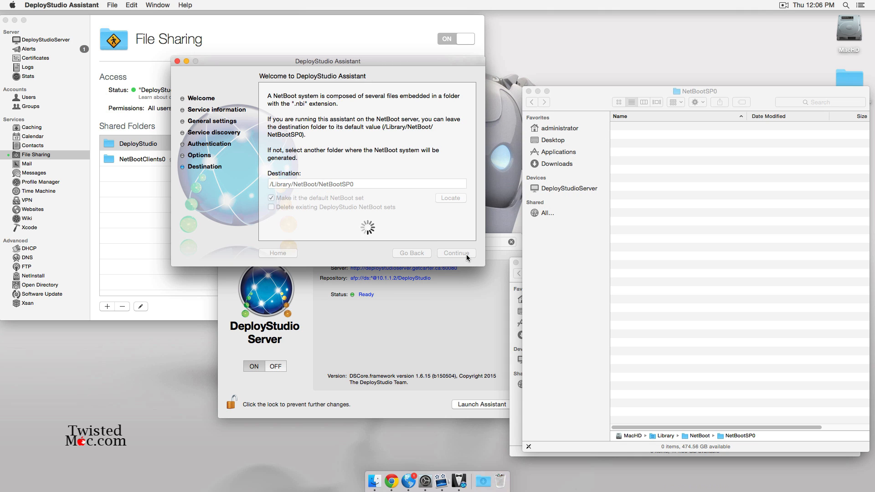
pyautogui.write('********')
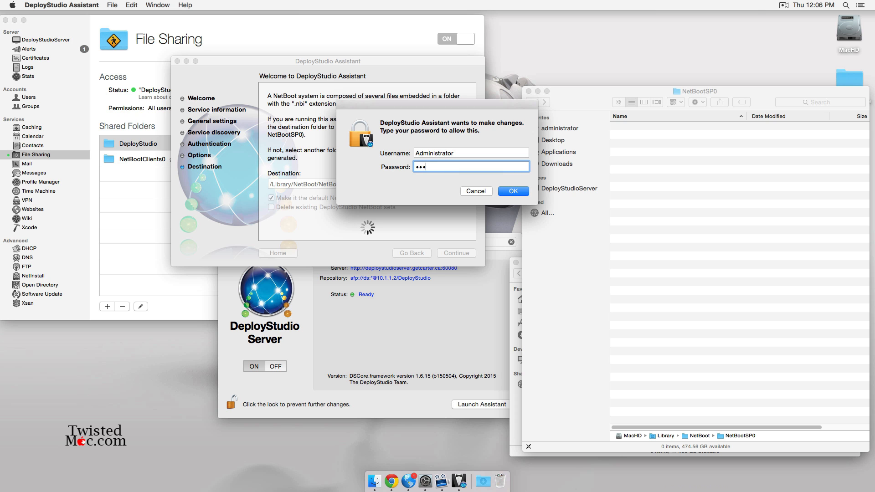
pyautogui.press('Return')
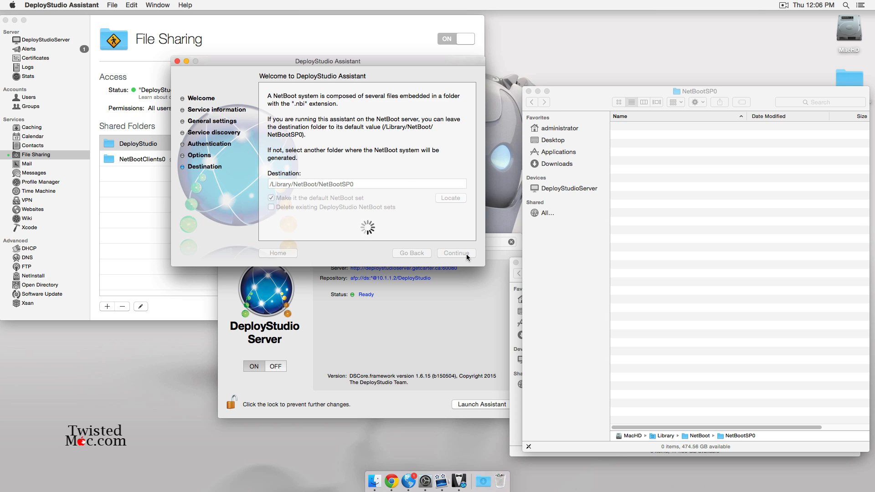
pyautogui.click(680, 169)
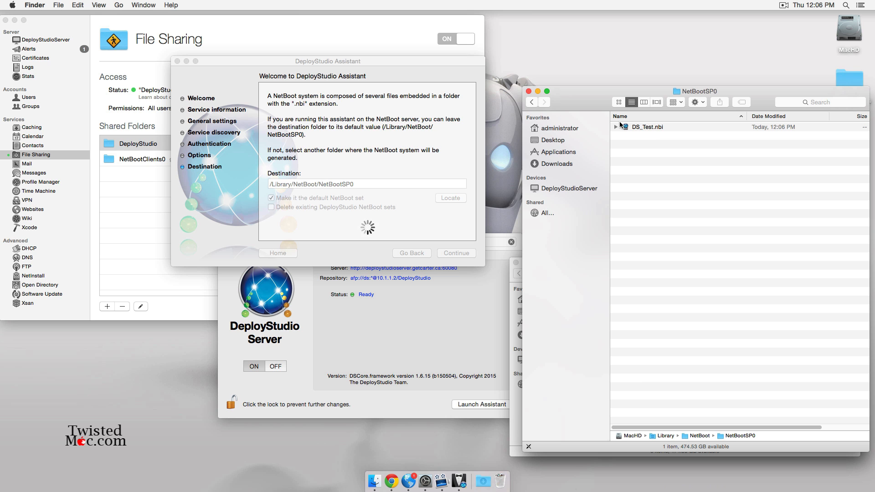
pyautogui.click(529, 91)
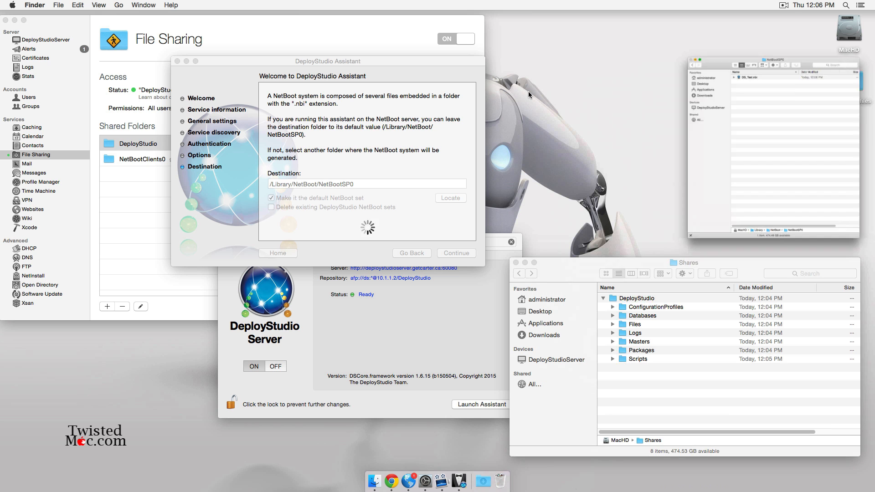
# - Open ds_scripts&files and move the Ricoh driver and munkitools.pkg packages into Packages
pyautogui.moveTo(384, 63); pyautogui.dragTo(399, 39)
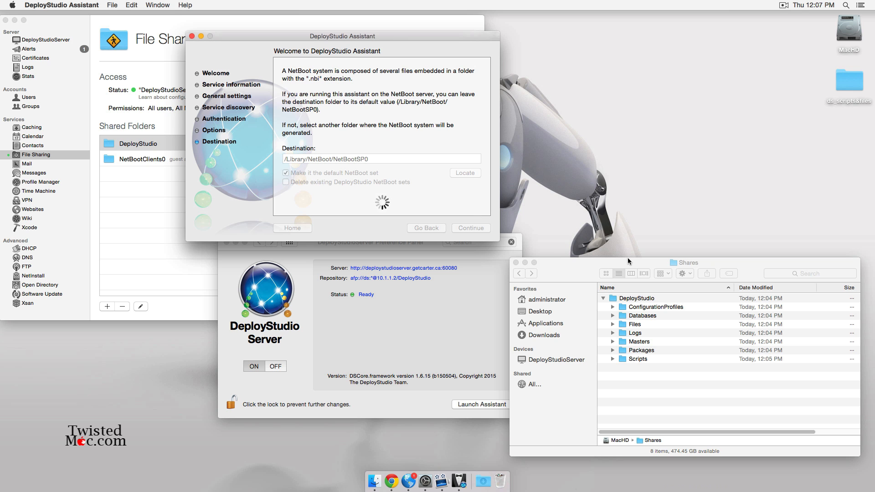
pyautogui.moveTo(627, 262); pyautogui.dragTo(420, 159)
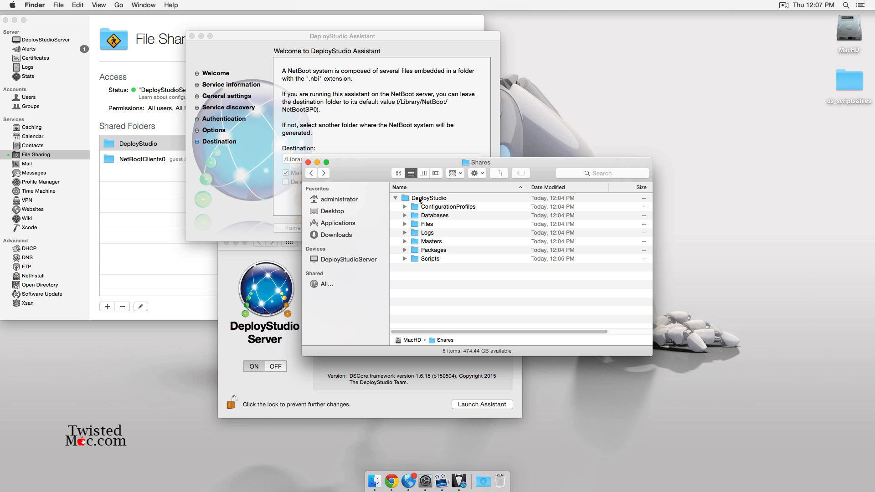
pyautogui.doubleClick(843, 89)
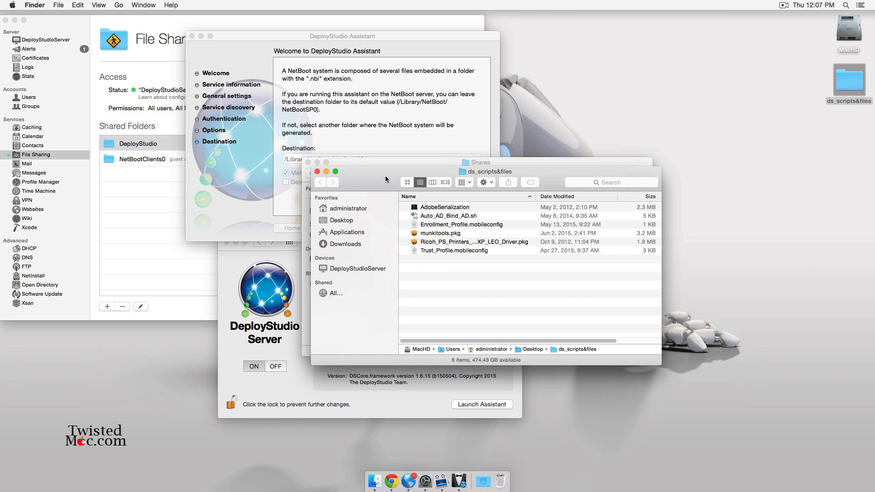
pyautogui.moveTo(385, 180); pyautogui.dragTo(593, 297)
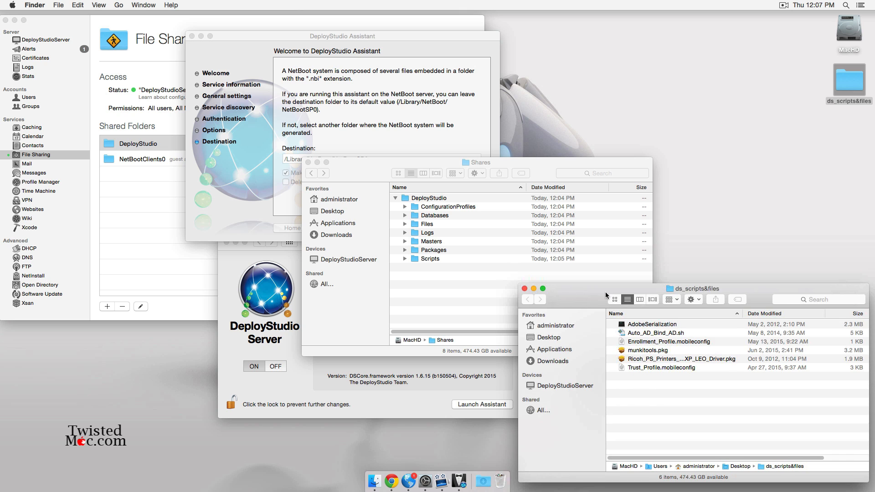
pyautogui.click(670, 360)
pyautogui.keyDown('super'); pyautogui.click(639, 352); pyautogui.keyUp('super')
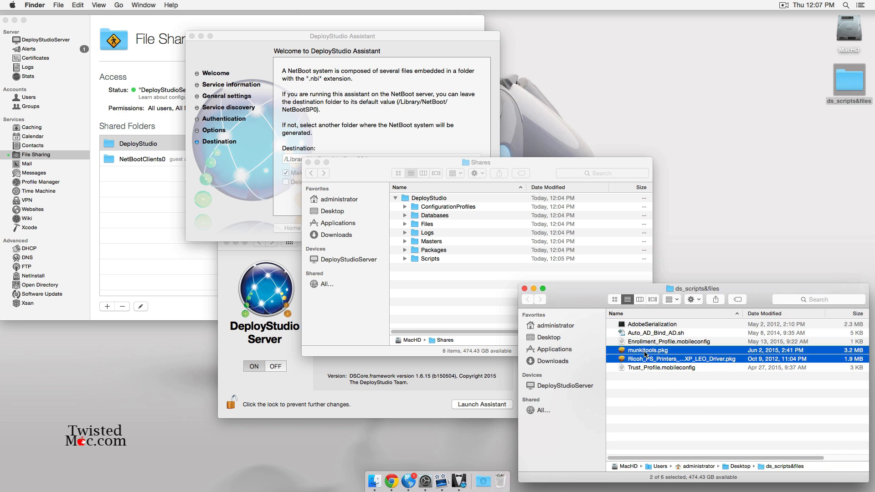
pyautogui.moveTo(642, 355); pyautogui.dragTo(443, 254)
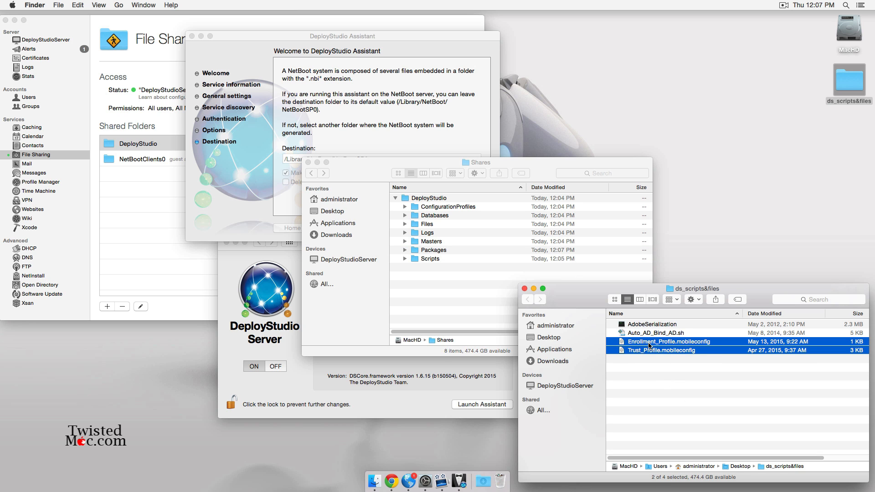
# - Move the mobileconfig profiles to ConfigurationProfiles and AdobeSerialization and Auto_AD_Bind_AD.sh to Scripts
pyautogui.moveTo(650, 346); pyautogui.dragTo(460, 211)
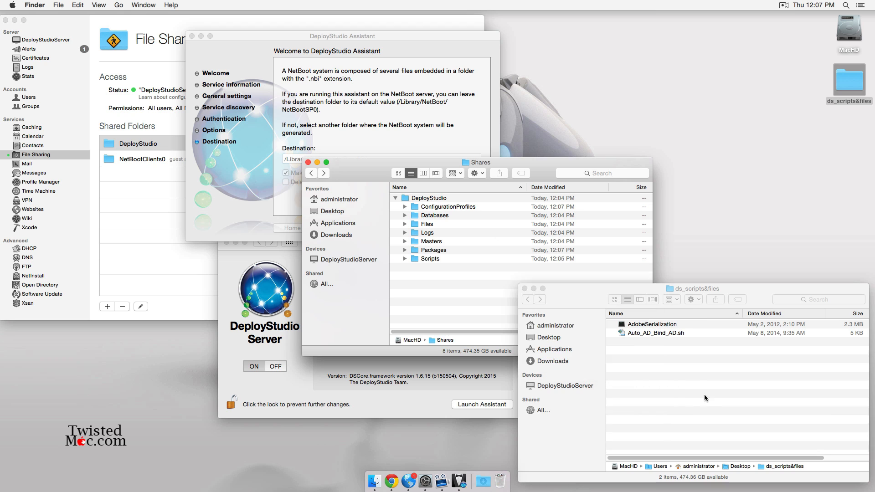
pyautogui.click(705, 398)
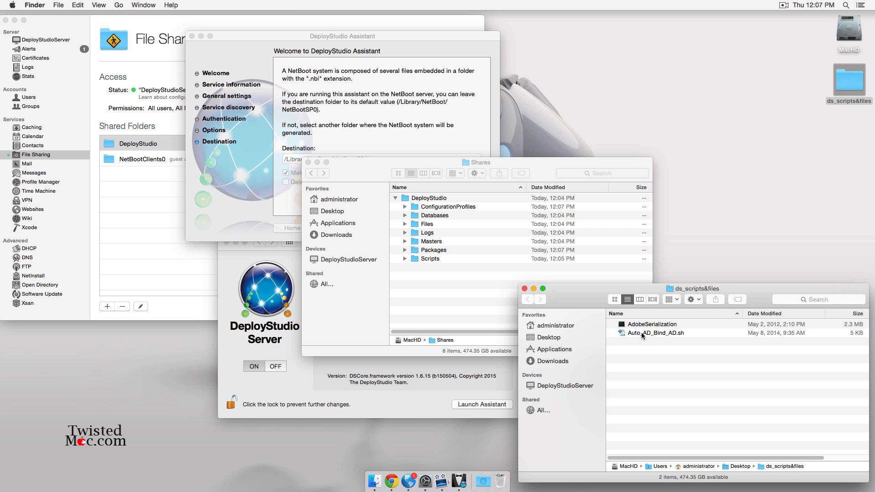
pyautogui.moveTo(649, 327); pyautogui.dragTo(431, 259)
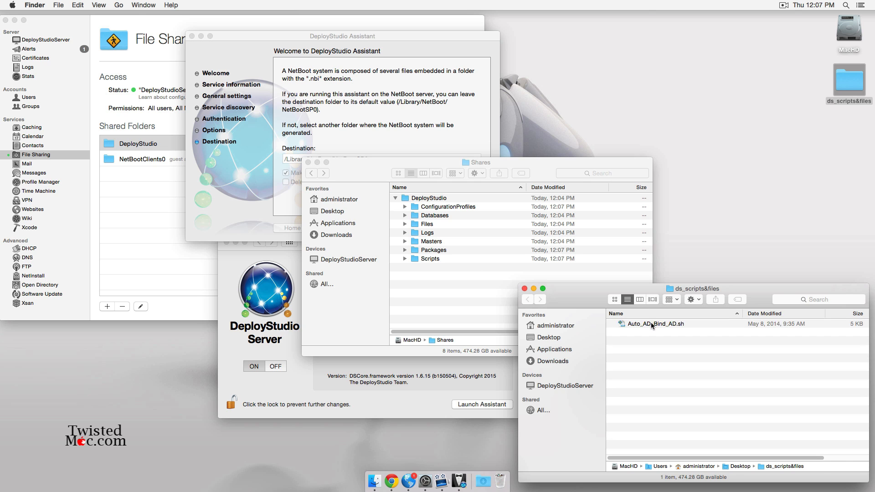
pyautogui.moveTo(652, 325); pyautogui.dragTo(433, 260)
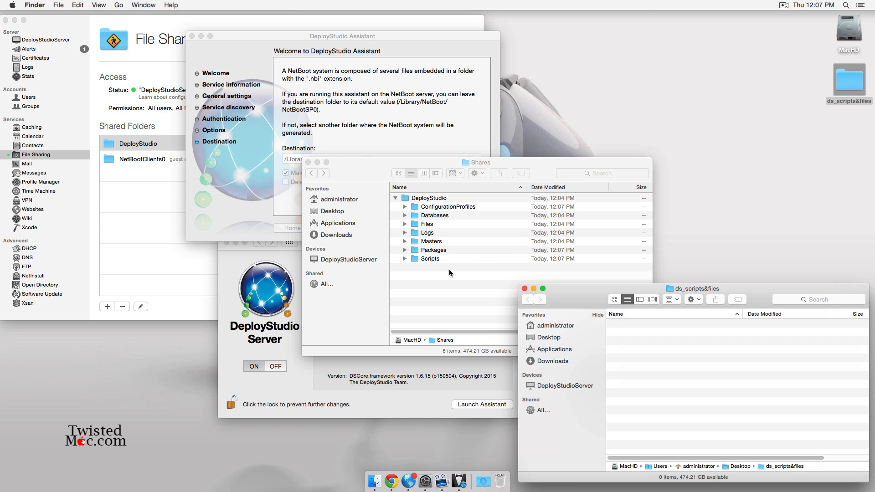
pyautogui.click(524, 289)
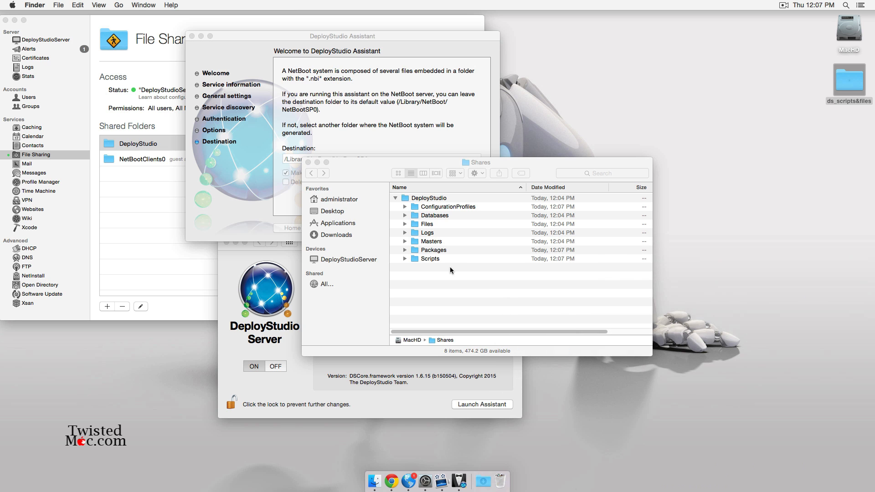
# - Verify both scripts are in Scripts, collapse DeployStudio, and close the Shares window
pyautogui.doubleClick(424, 259)
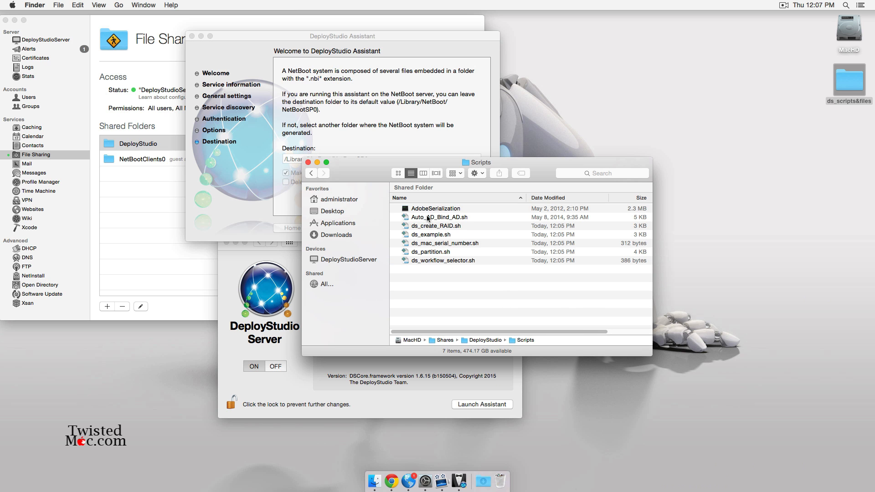
pyautogui.click(312, 173)
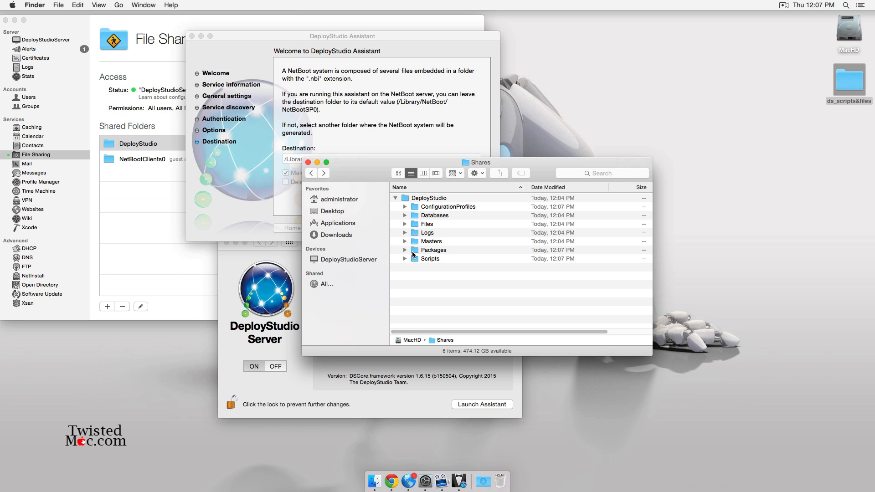
pyautogui.click(396, 198)
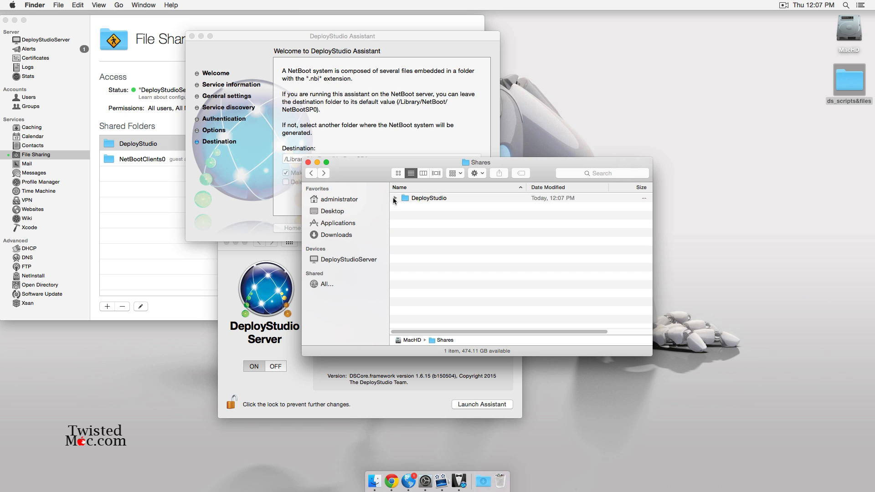
pyautogui.click(308, 162)
pyautogui.moveTo(376, 36); pyautogui.dragTo(436, 132)
# - Authorize the NetBoot set build with the administrator password and acknowledge its creation
pyautogui.click(436, 130)
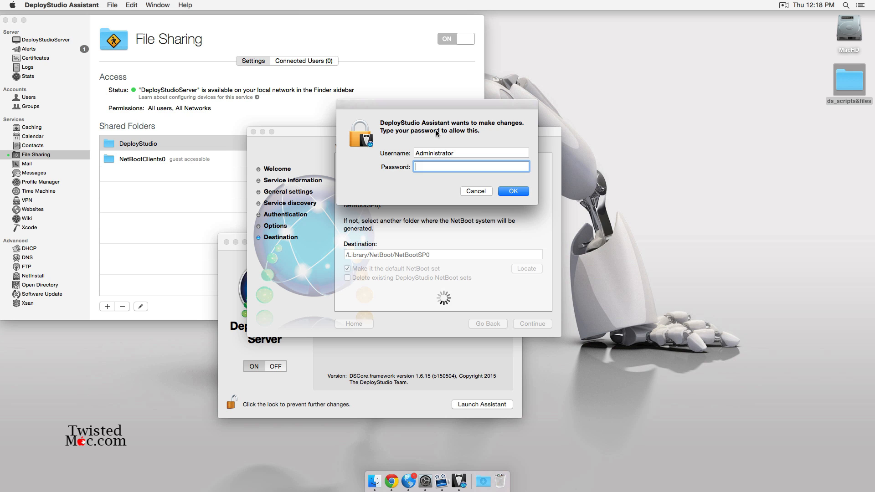
pyautogui.write('••••••••')
pyautogui.press('Return')
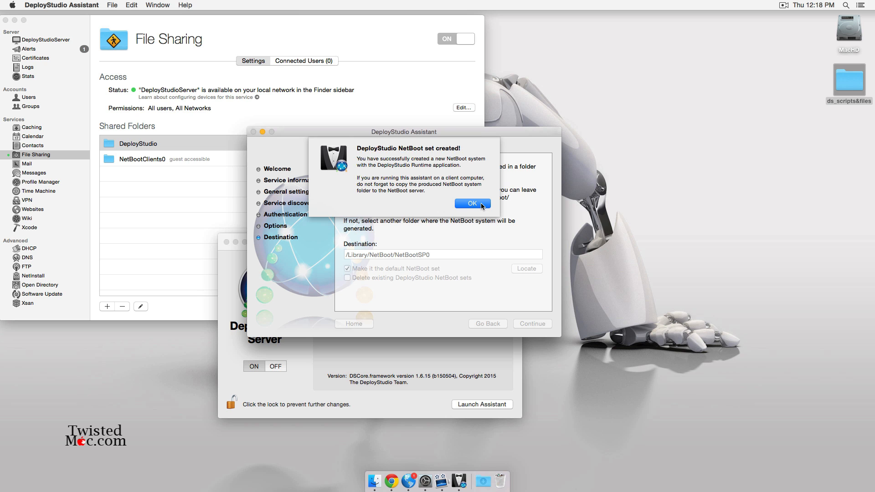
pyautogui.click(473, 204)
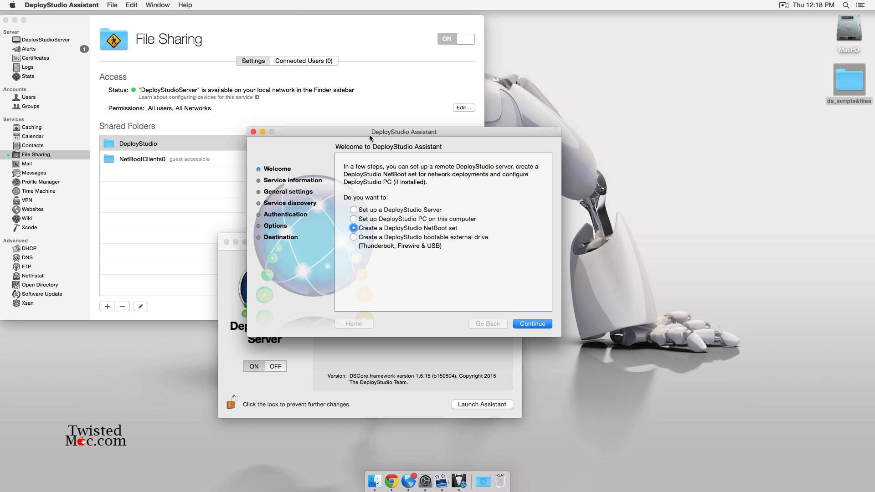
# - Close DeployStudio Assistant and the DeployStudioServer preference panel
pyautogui.click(253, 131)
pyautogui.moveTo(369, 236); pyautogui.dragTo(396, 134)
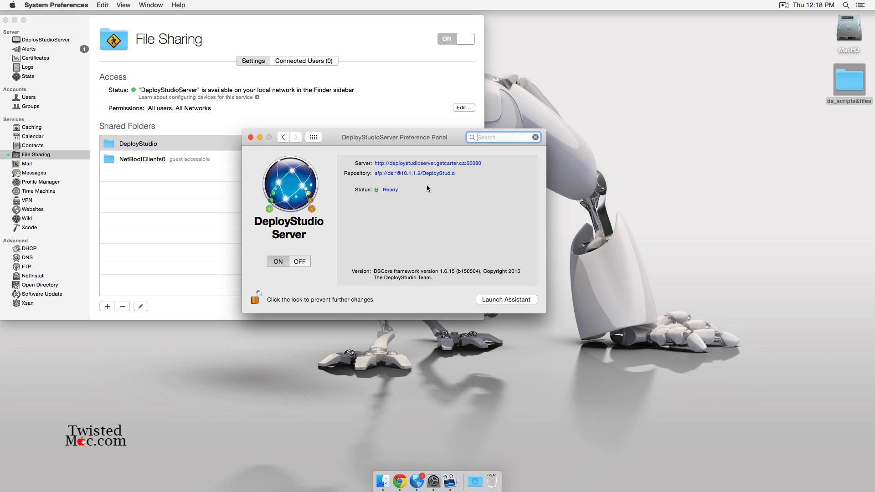
pyautogui.click(250, 136)
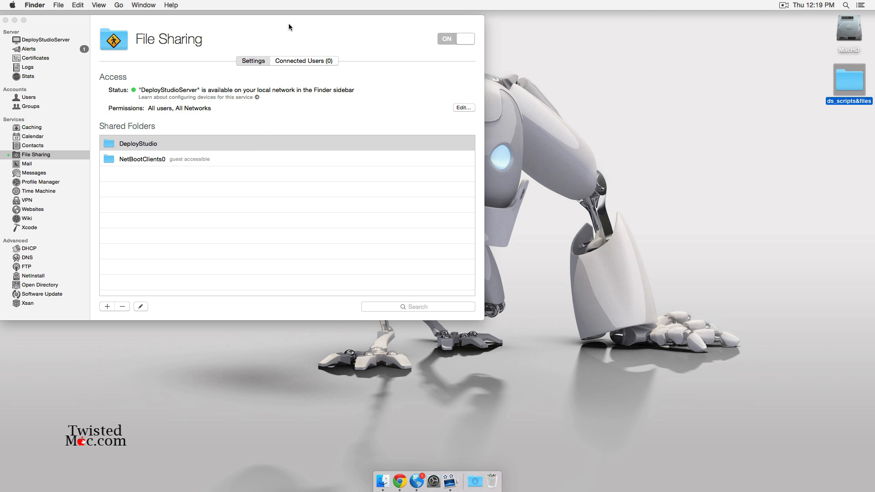
# - Switch on the NetInstall service in the Server app
pyautogui.moveTo(288, 23); pyautogui.dragTo(431, 61)
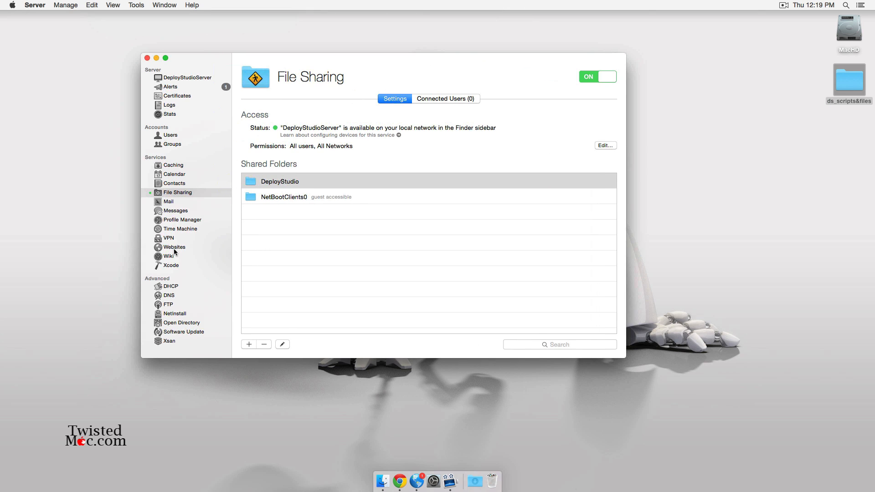
pyautogui.click(183, 314)
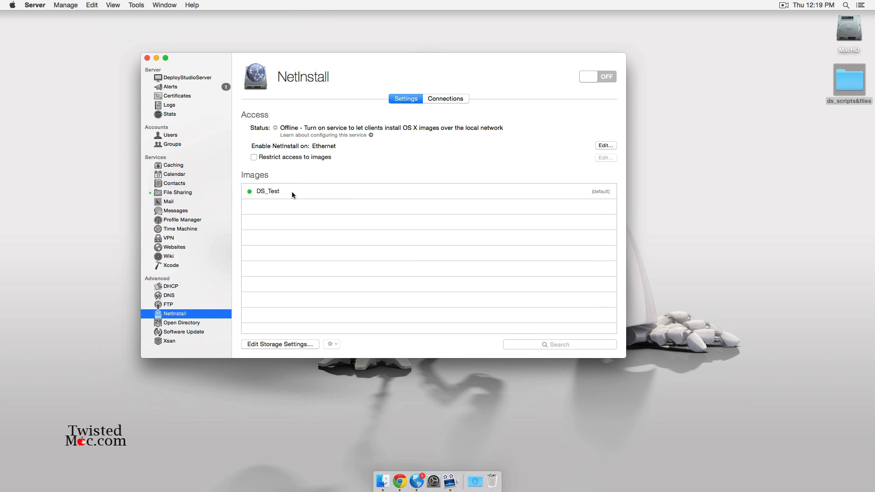
pyautogui.click(602, 77)
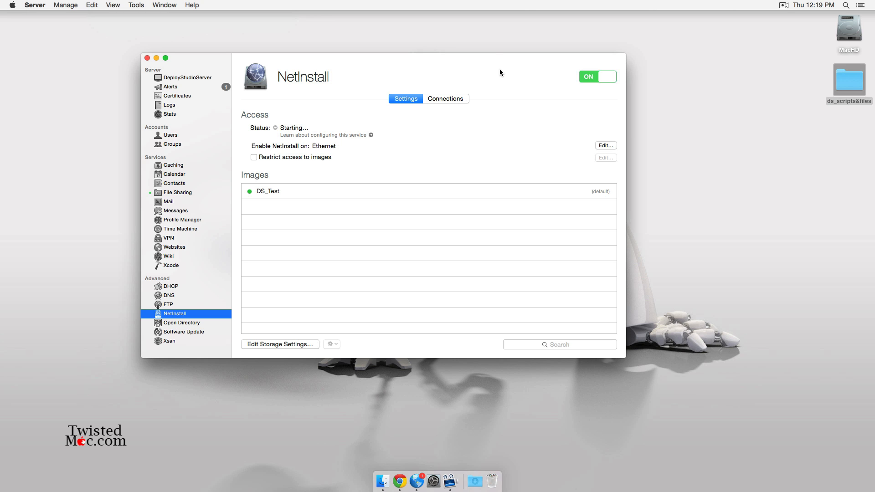
# - Quit the Server app once it is no longer busy
pyautogui.press('super+q')
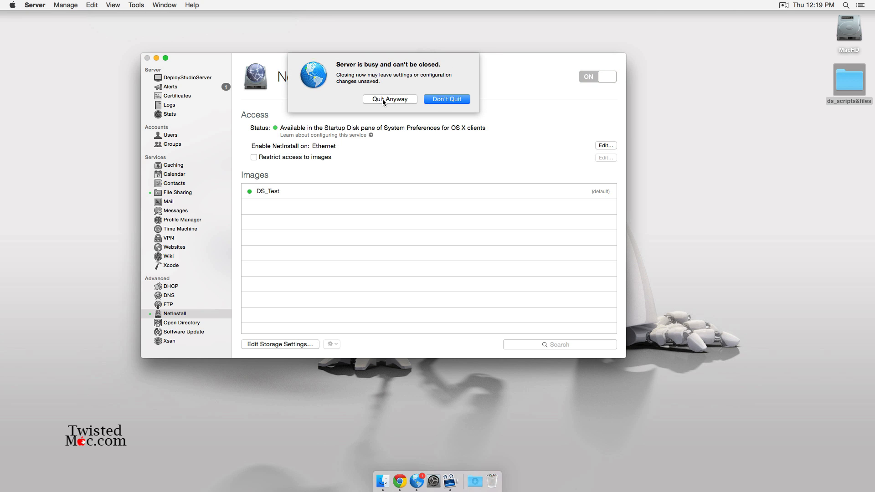
pyautogui.click(447, 99)
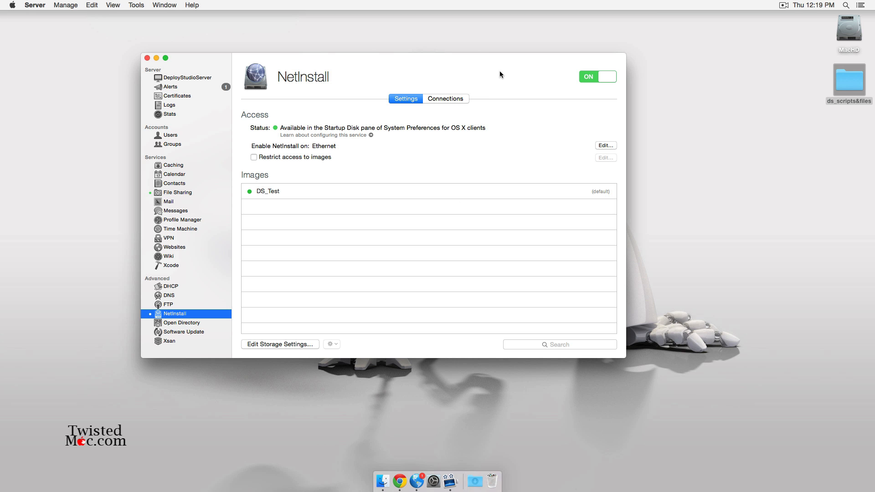
pyautogui.press('super+q')
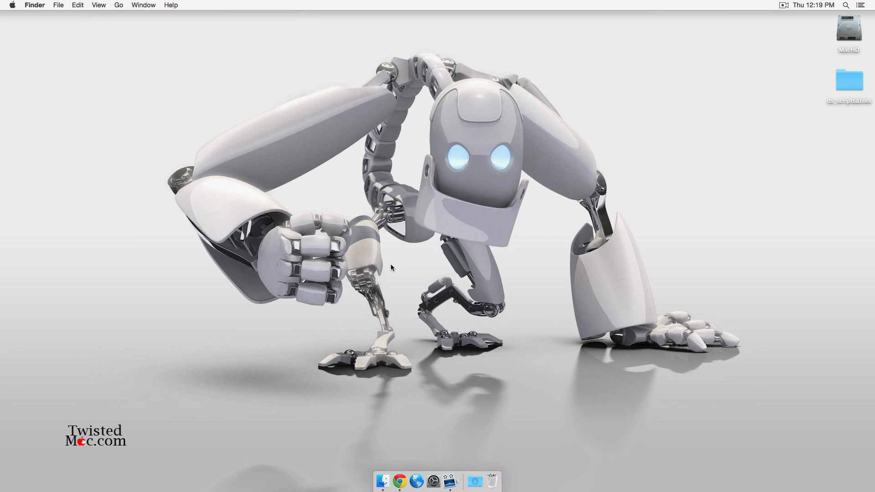
# - Add DeployStudio Admin from the Utilities folder to the Dock
pyautogui.press('super+shift+u')
pyautogui.keyDown('super'); pyautogui.click(330, 17); pyautogui.keyUp('super')
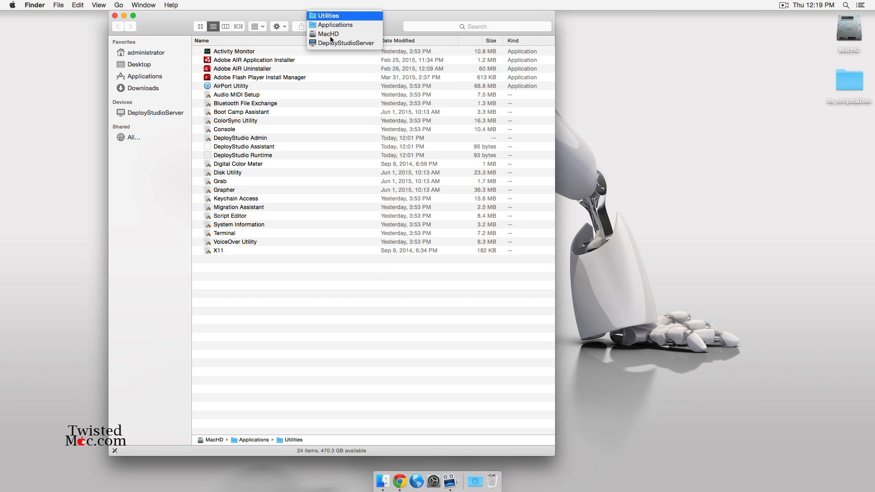
pyautogui.click(392, 21)
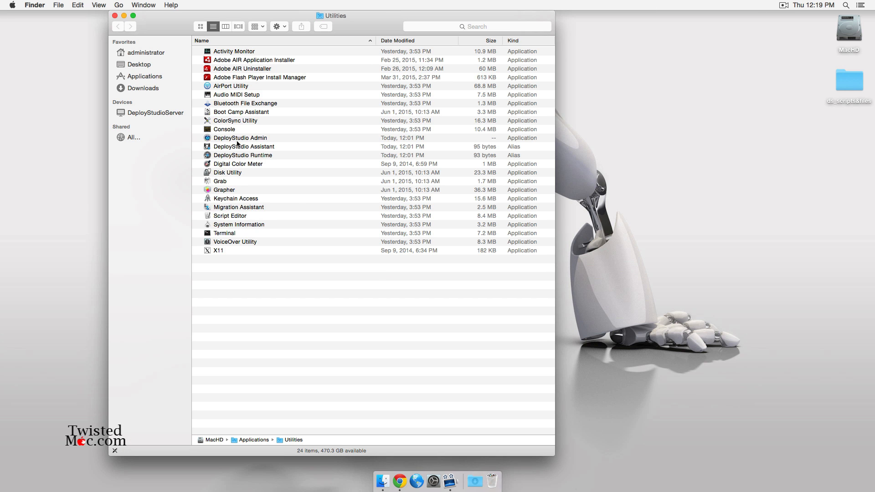
pyautogui.moveTo(237, 138); pyautogui.dragTo(424, 483)
pyautogui.press('super+w')
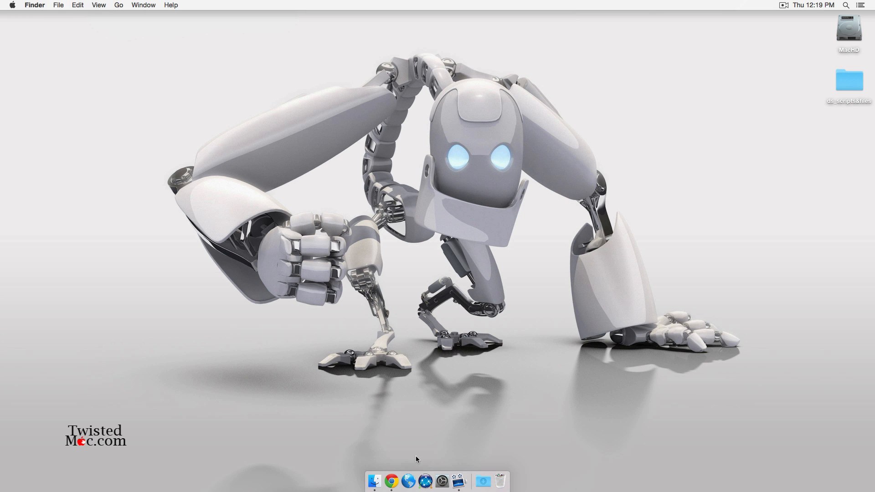
# - Launch DeployStudio Admin and connect to the server with the account's user name and password
pyautogui.click(425, 481)
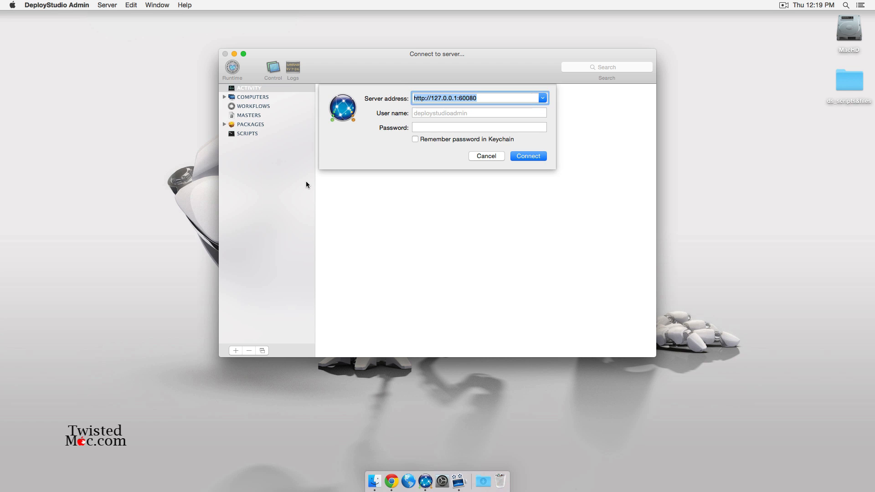
pyautogui.press('Tab')
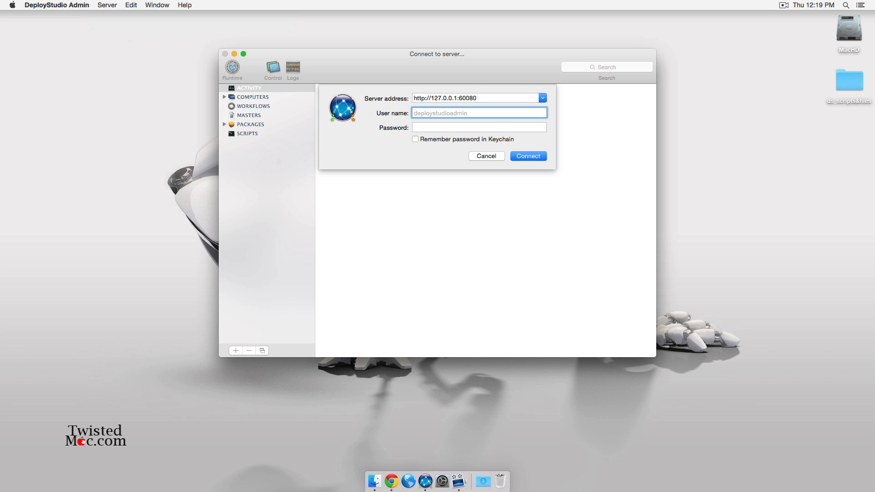
pyautogui.write('ds')
pyautogui.press('Tab')
pyautogui.write('•••••')
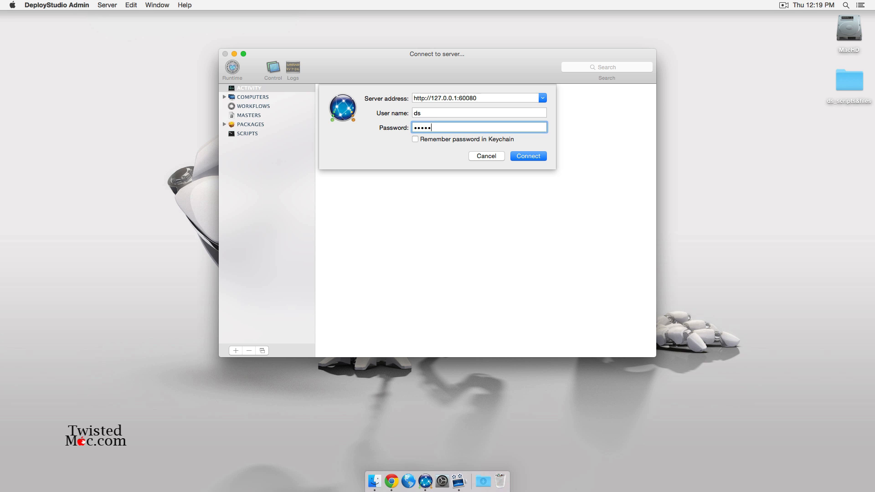
pyautogui.press('Return')
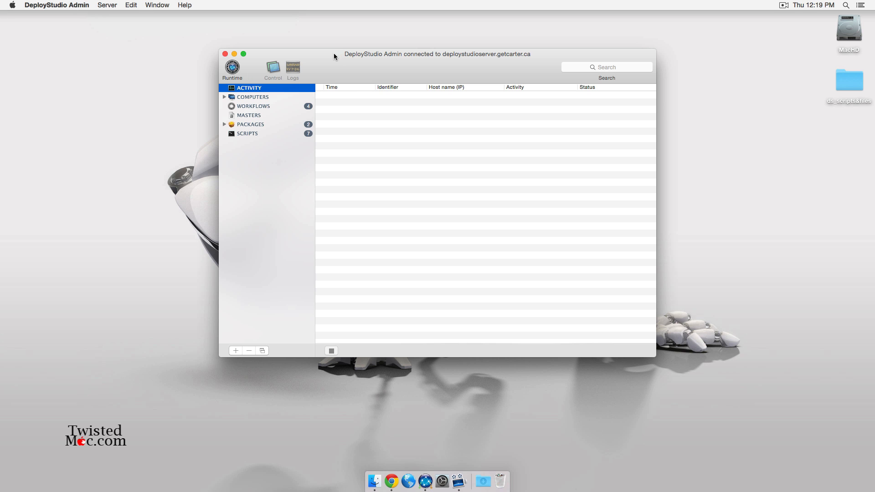
# - Browse the server's Computers, Workflows, Masters, Packages and Scripts, ending on the empty Masters list
pyautogui.moveTo(330, 54); pyautogui.dragTo(300, 49)
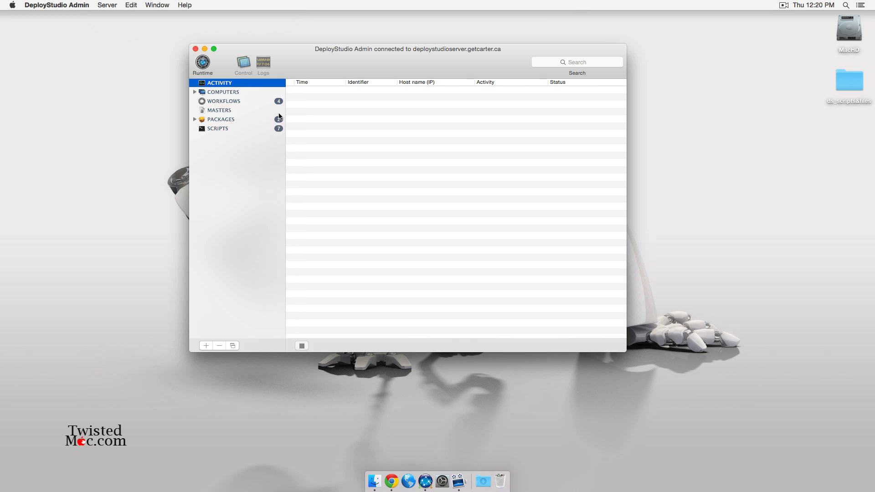
pyautogui.click(209, 92)
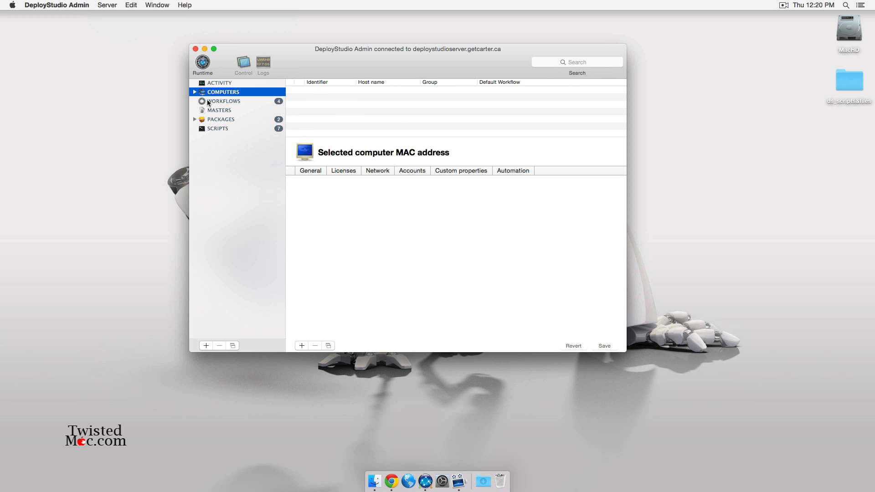
pyautogui.click(208, 103)
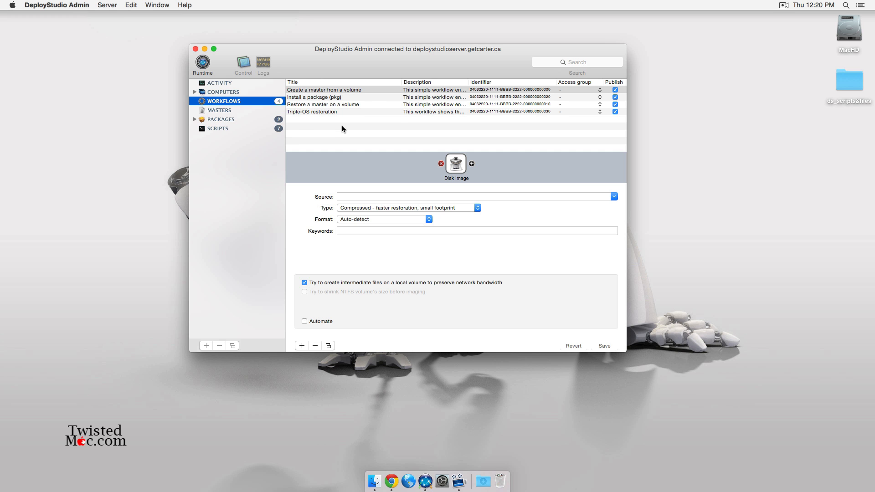
pyautogui.click(321, 106)
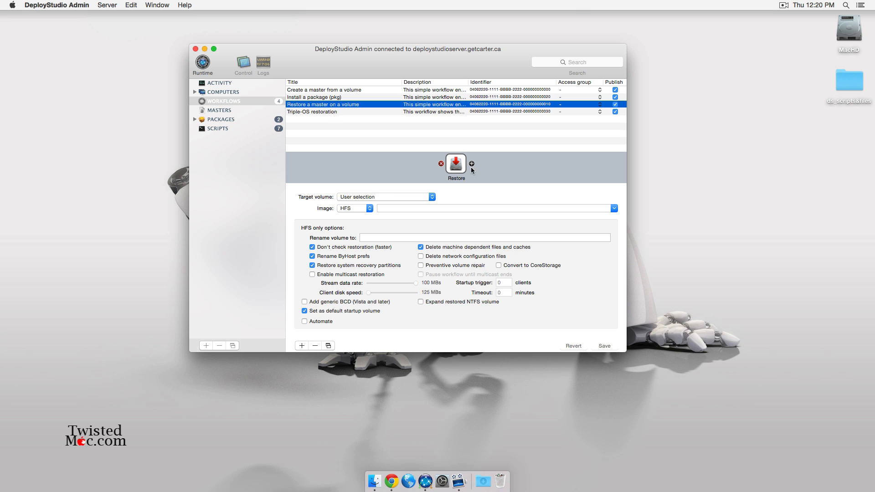
pyautogui.click(253, 111)
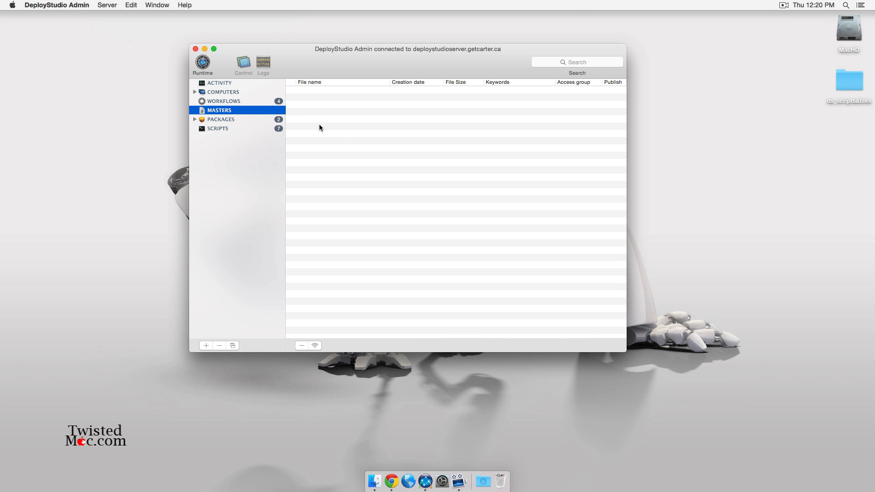
pyautogui.click(243, 121)
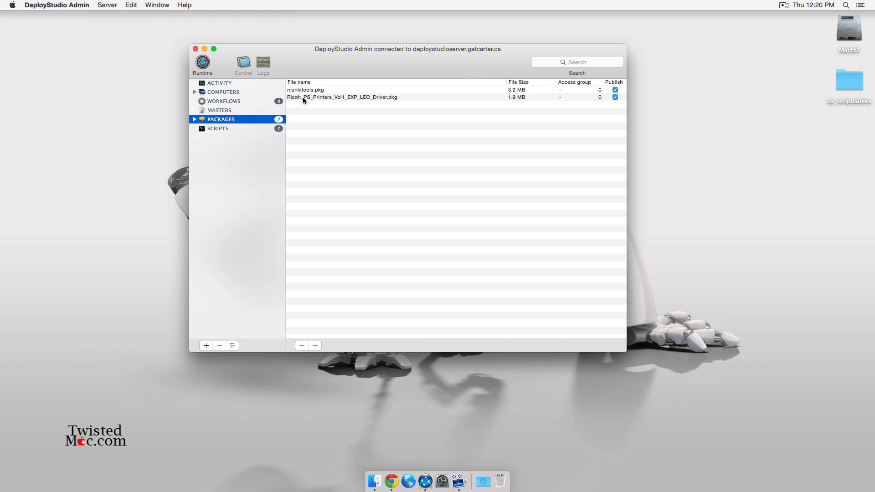
pyautogui.click(224, 129)
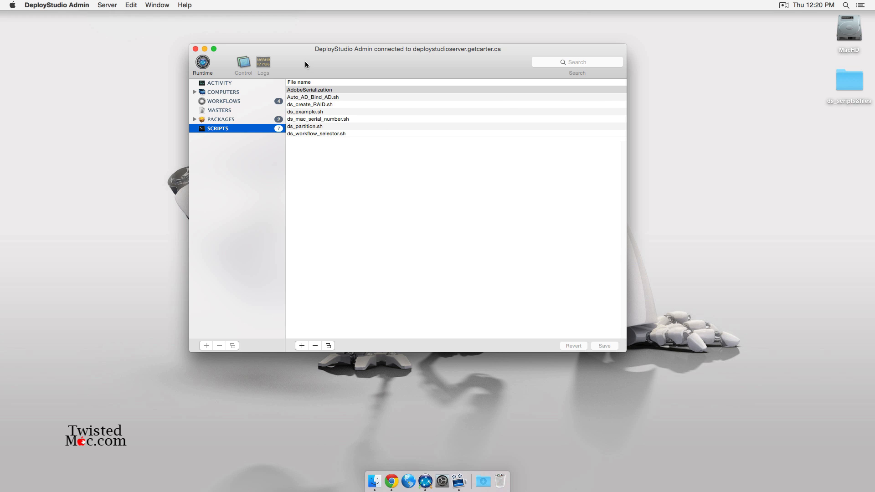
pyautogui.click(251, 110)
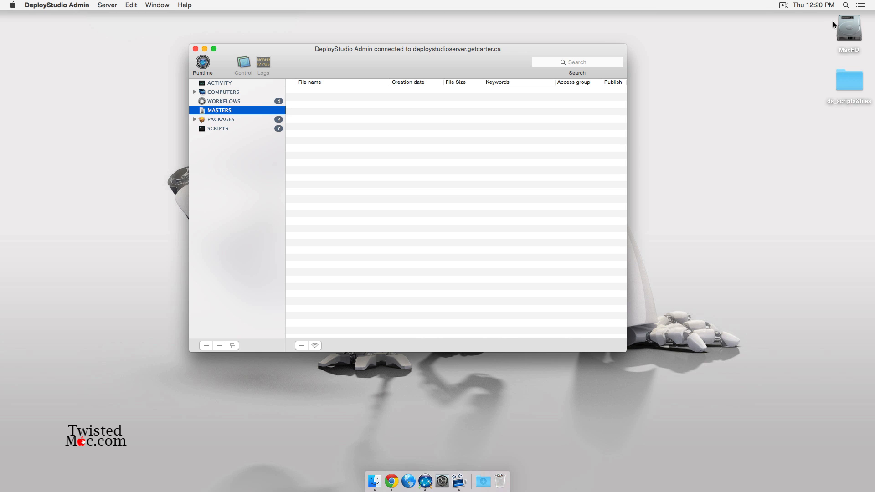
# - Open the MacHD drive and its Shares folder in separate Finder windows
pyautogui.doubleClick(851, 22)
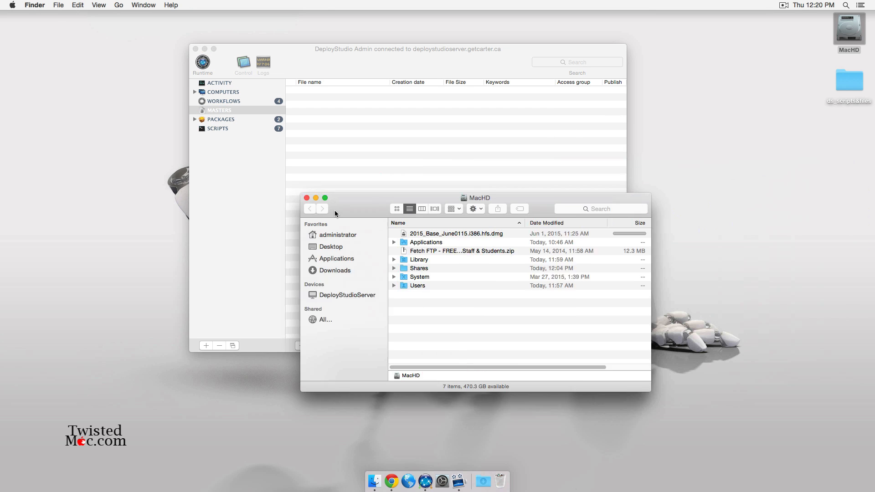
pyautogui.moveTo(335, 210); pyautogui.dragTo(182, 247)
pyautogui.click(274, 271)
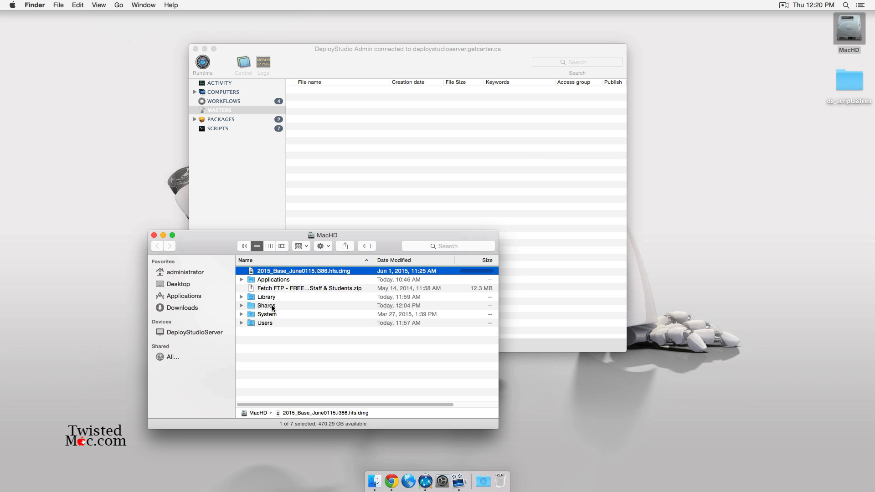
pyautogui.click(307, 361)
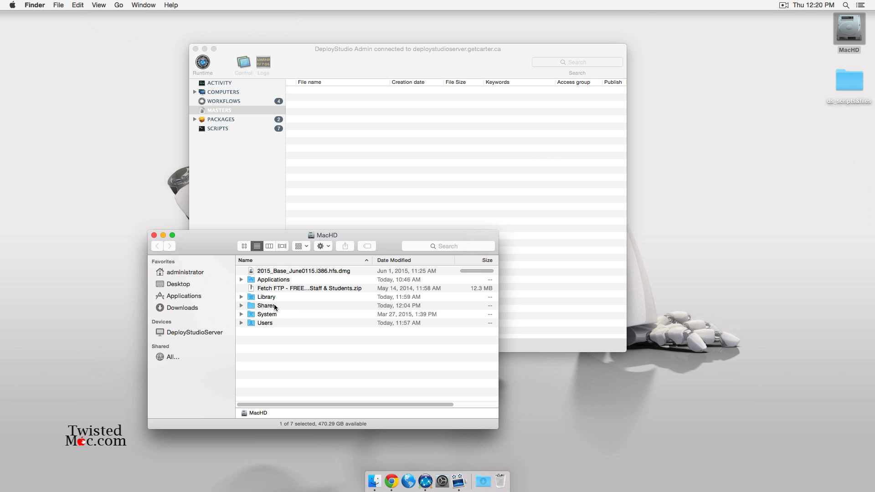
pyautogui.keyDown('super'); pyautogui.doubleClick(275, 306); pyautogui.keyUp('super')
pyautogui.moveTo(395, 258); pyautogui.dragTo(549, 289)
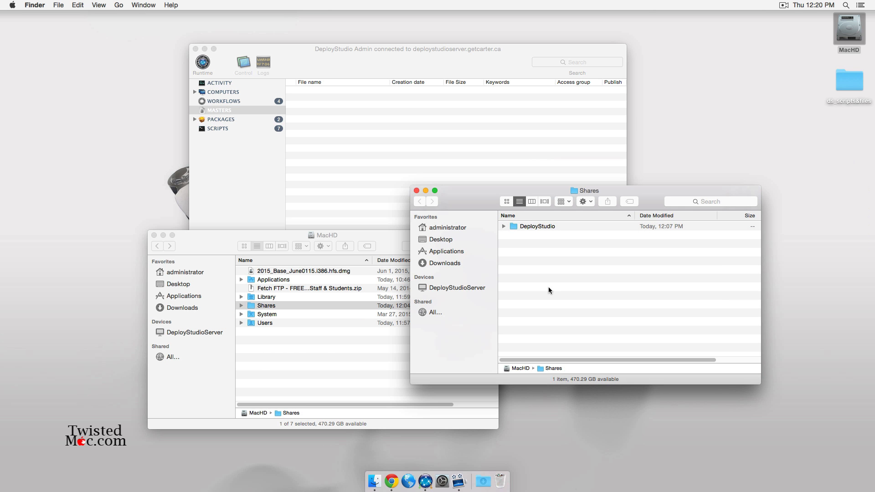
# - Move 2015_Base_June0115.i386.hfs.dmg into DeployStudio's Masters/HFS folder and close the Finder windows
pyautogui.doubleClick(548, 227)
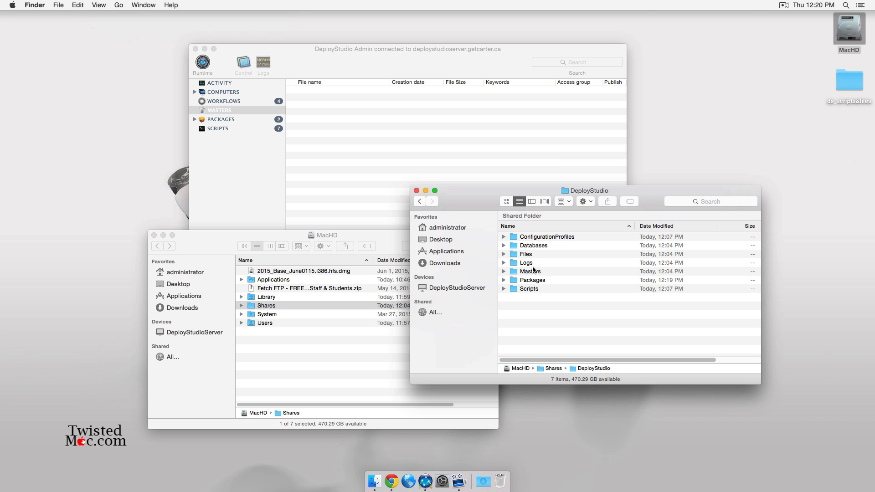
pyautogui.doubleClick(531, 273)
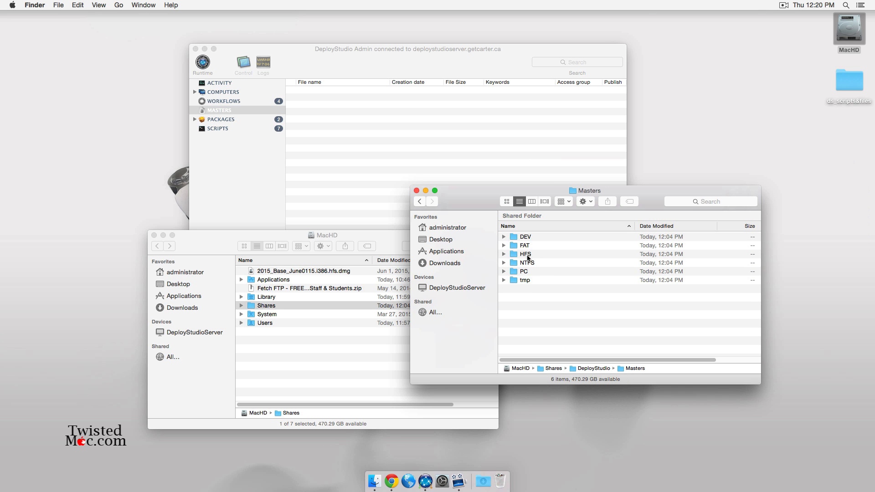
pyautogui.doubleClick(528, 254)
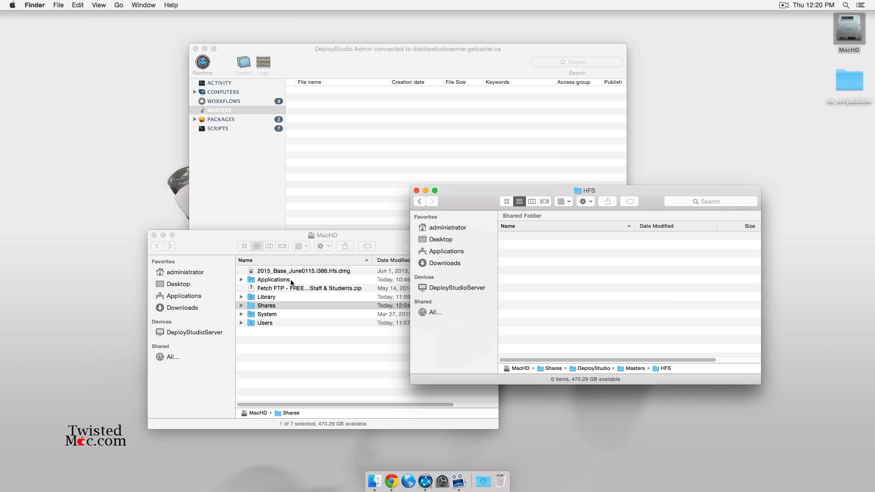
pyautogui.moveTo(293, 272); pyautogui.dragTo(605, 286)
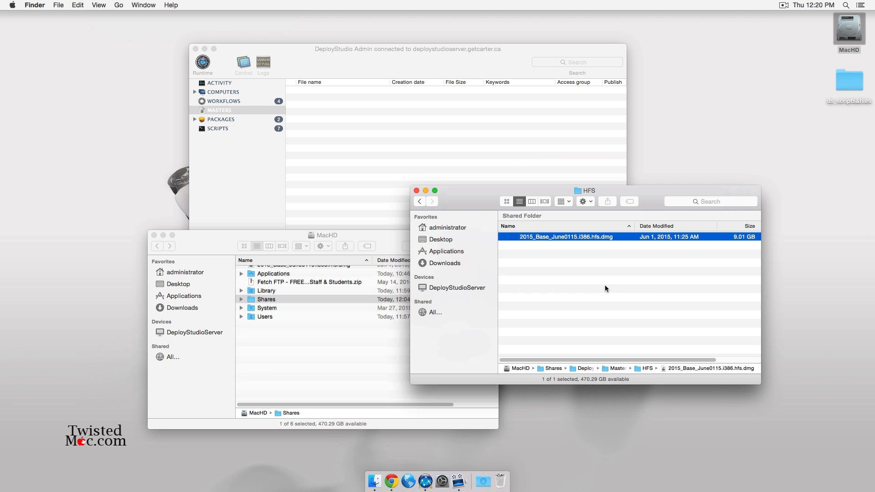
pyautogui.click(417, 191)
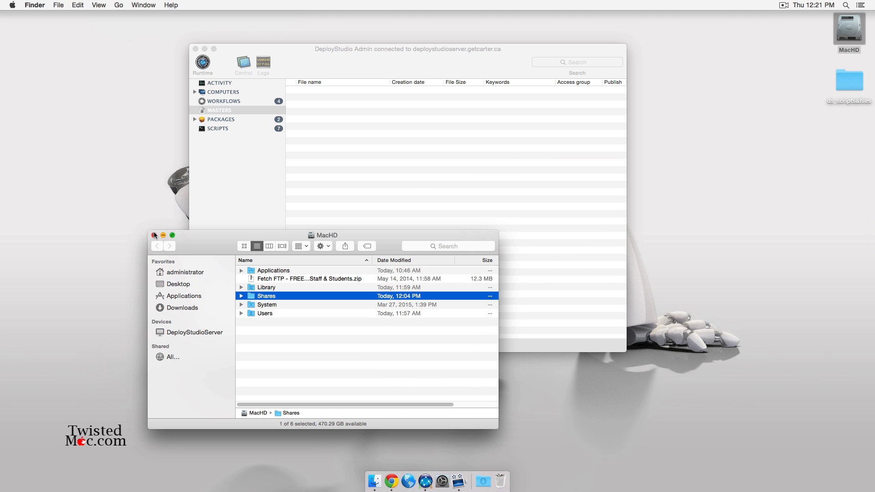
pyautogui.click(155, 235)
pyautogui.click(343, 176)
# - Refresh the Masters list so 2015_Base_June0115.i386.hfs.dmg appears as a master
pyautogui.click(270, 111)
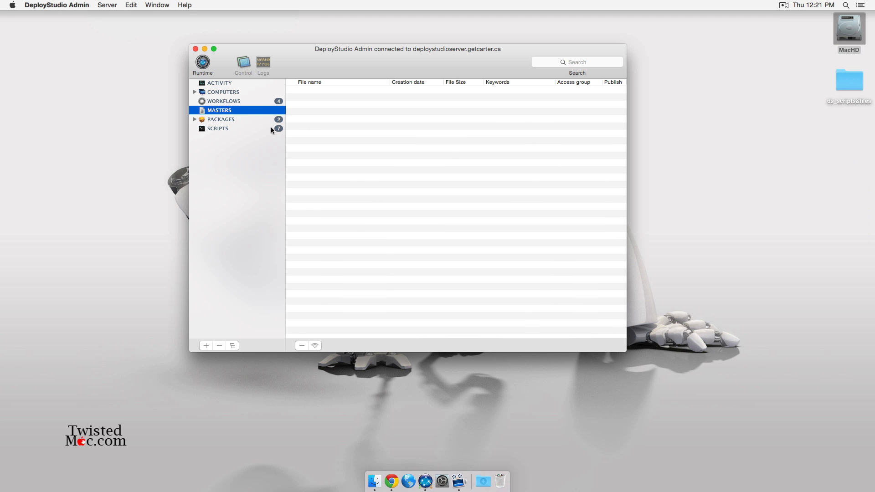
pyautogui.click(364, 126)
pyautogui.click(249, 102)
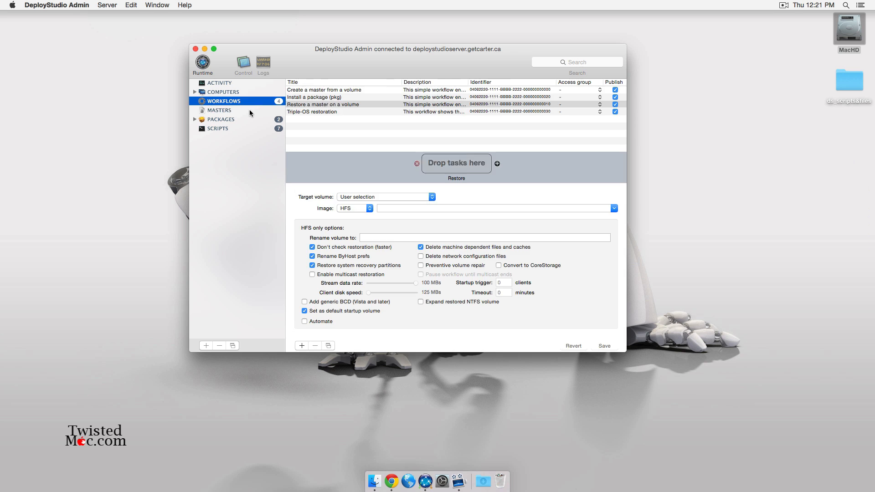
pyautogui.click(253, 110)
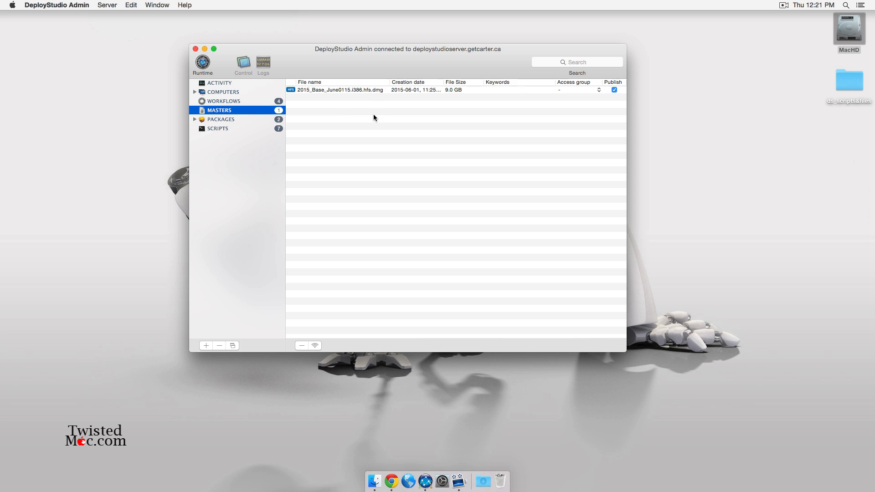
# - Inspect the Triple-OS restoration, Install a package (pkg) and Create a master workflows
pyautogui.click(234, 101)
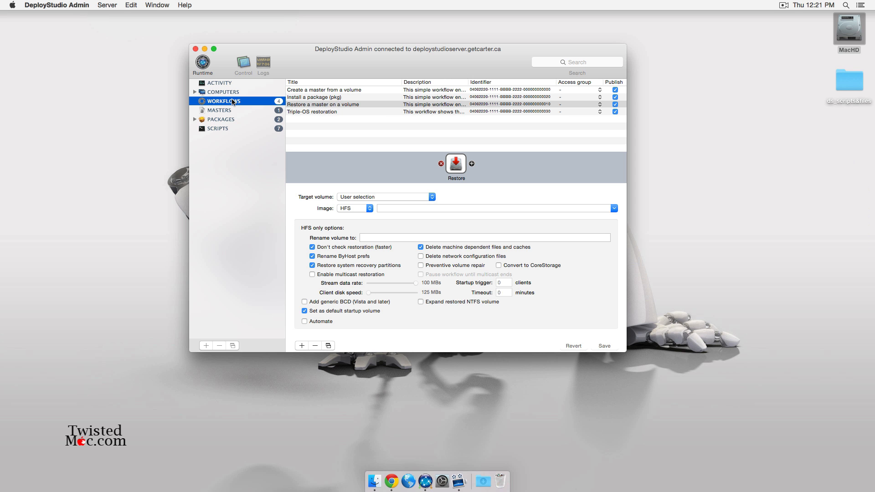
pyautogui.click(317, 112)
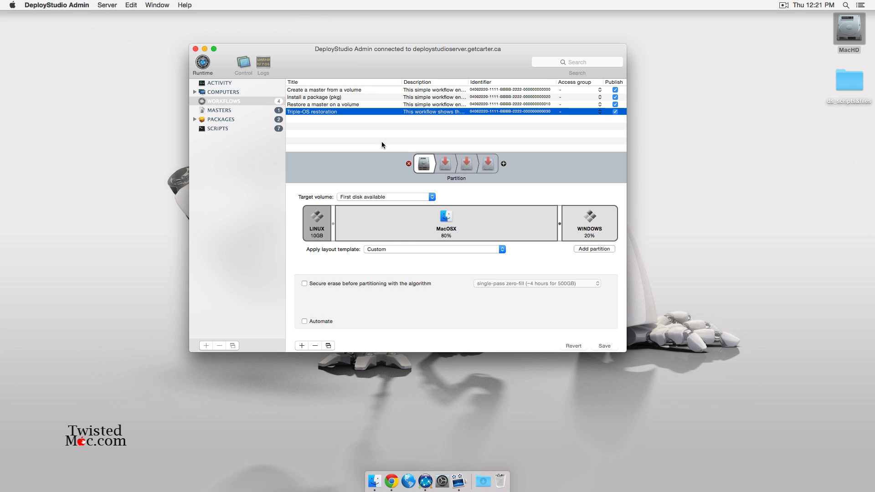
pyautogui.click(326, 98)
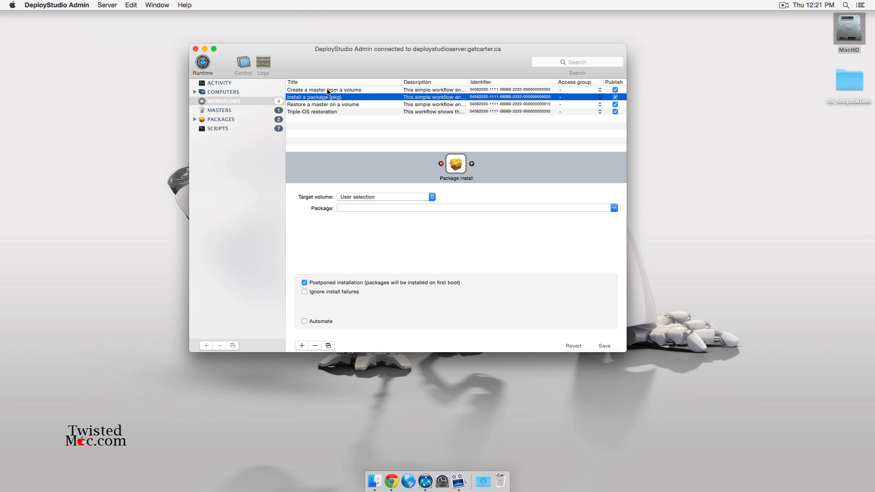
pyautogui.click(327, 91)
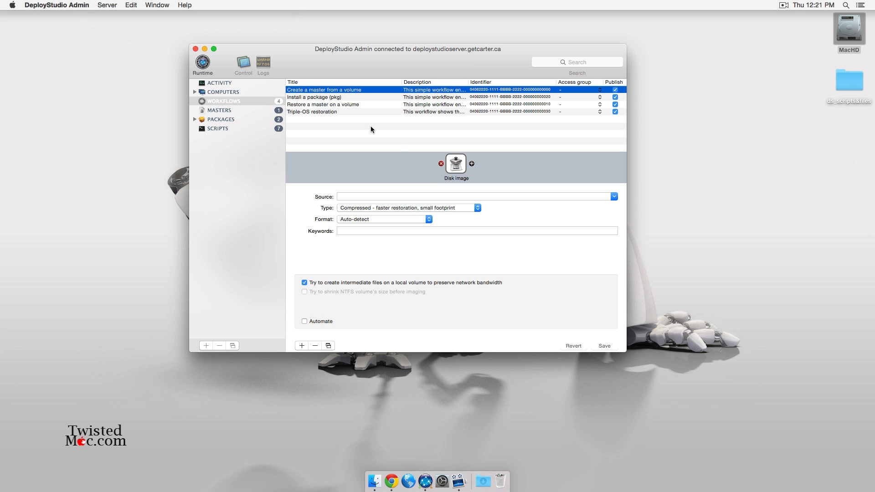
pyautogui.click(319, 97)
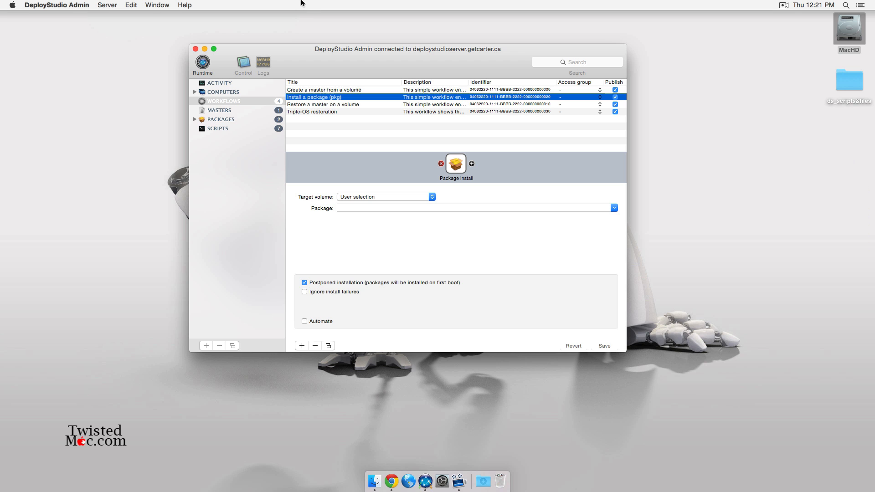
# - Delete the Install a package (pkg) workflow, then view Restore a master on a volume
pyautogui.click(315, 346)
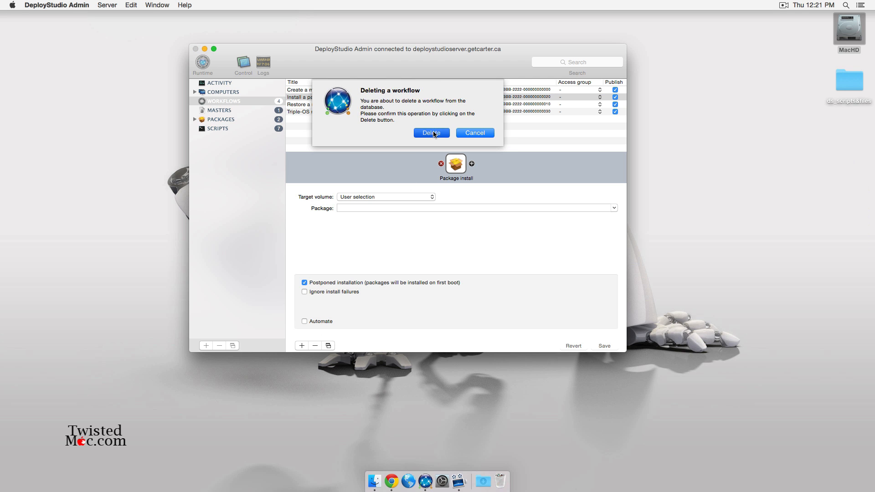
pyautogui.click(432, 133)
pyautogui.click(321, 99)
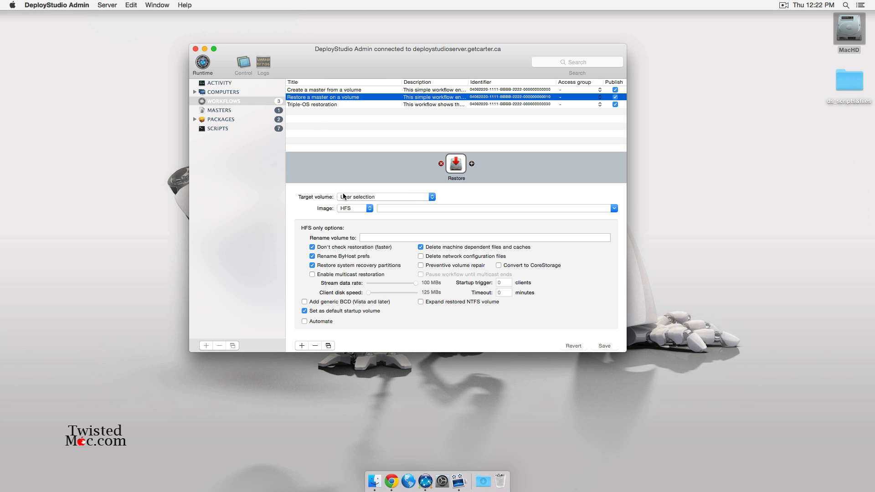
# - Open DeployStudio Runtime and start the Restore a master on a volume workflow
pyautogui.click(203, 66)
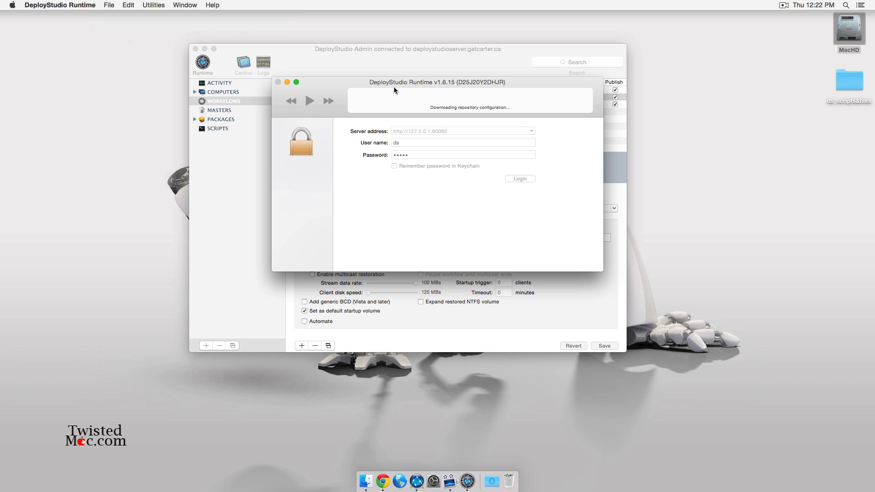
pyautogui.moveTo(394, 87); pyautogui.dragTo(381, 97)
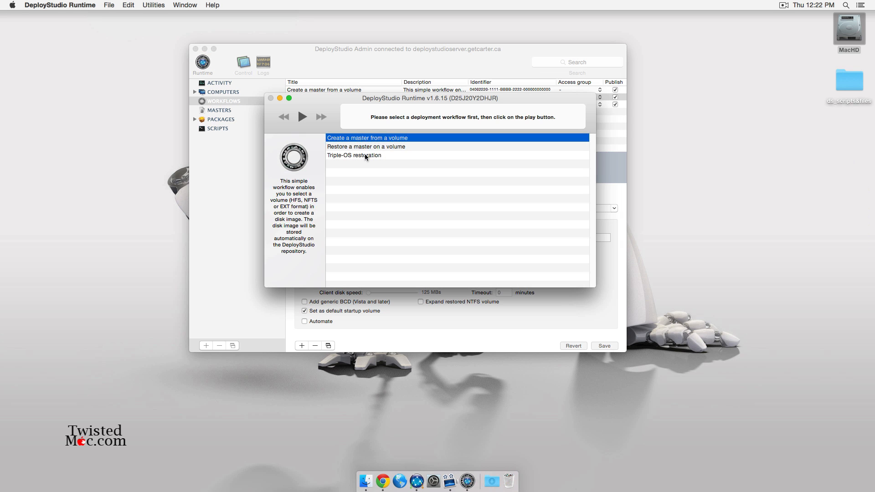
pyautogui.click(368, 146)
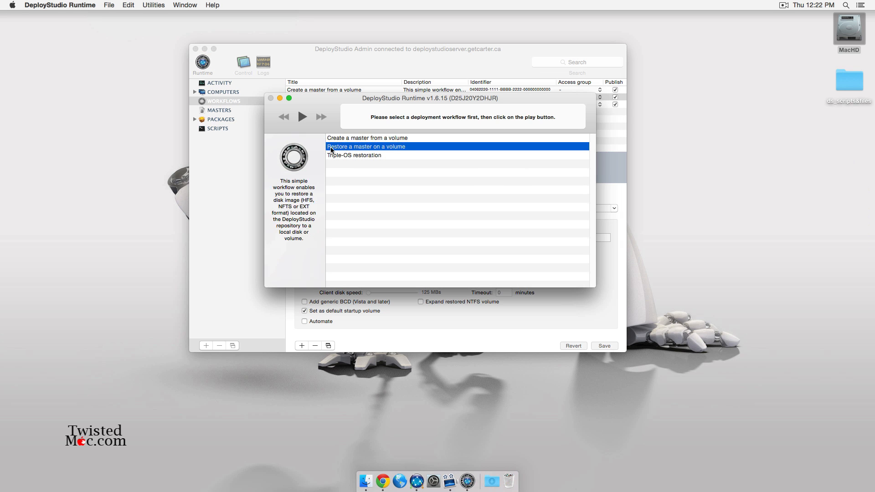
pyautogui.click(302, 117)
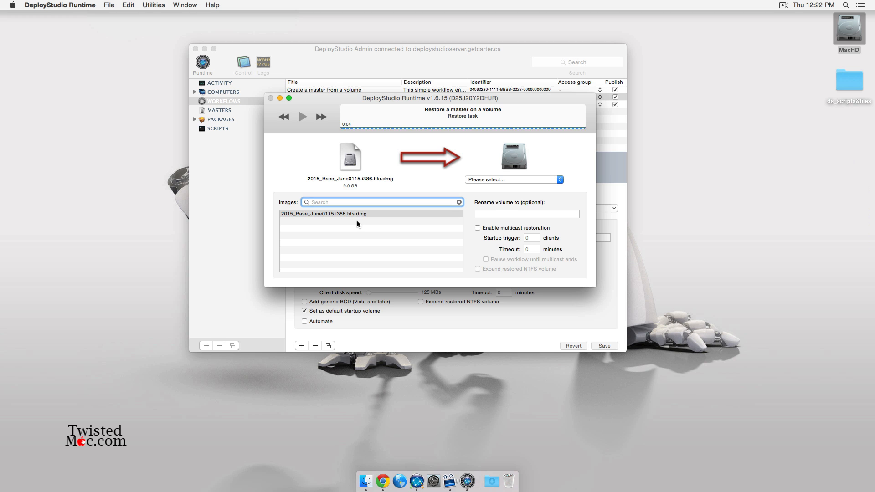
# - Check the destination disk choices and the offered 2015_Base_June0115.i386.hfs.dmg image, then return to Admin
pyautogui.click(518, 181)
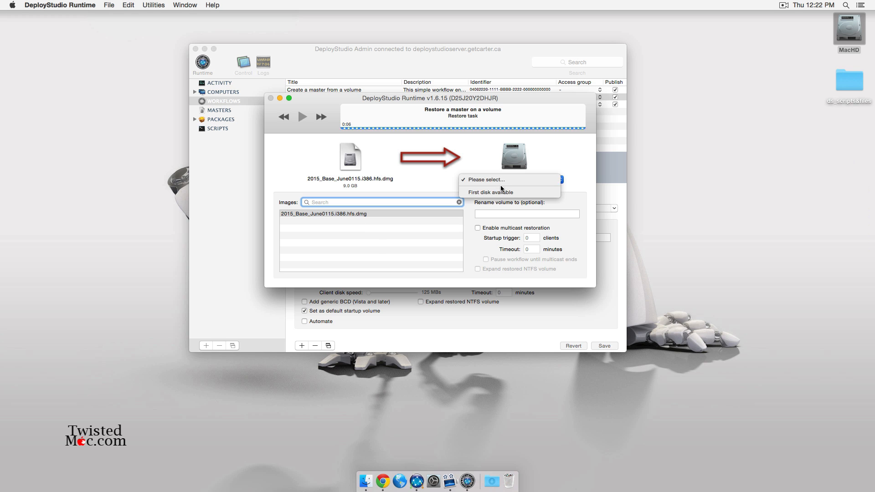
pyautogui.click(506, 184)
pyautogui.click(325, 214)
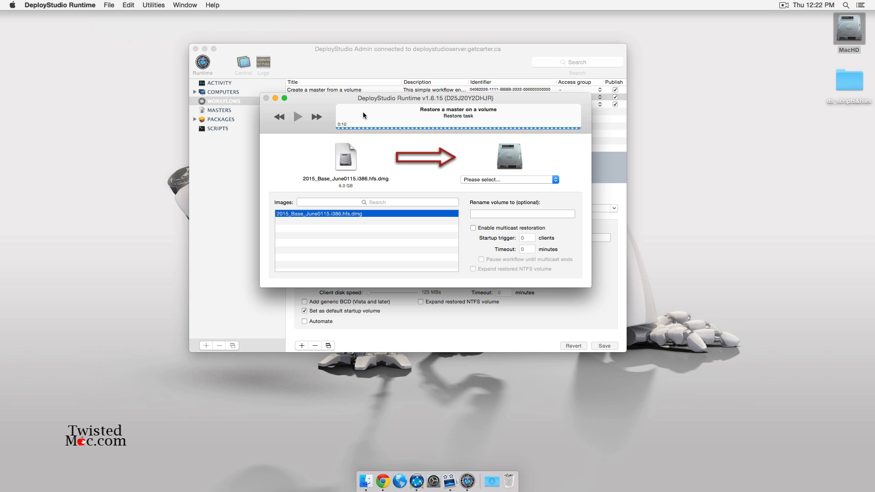
pyautogui.moveTo(371, 96); pyautogui.dragTo(189, 257)
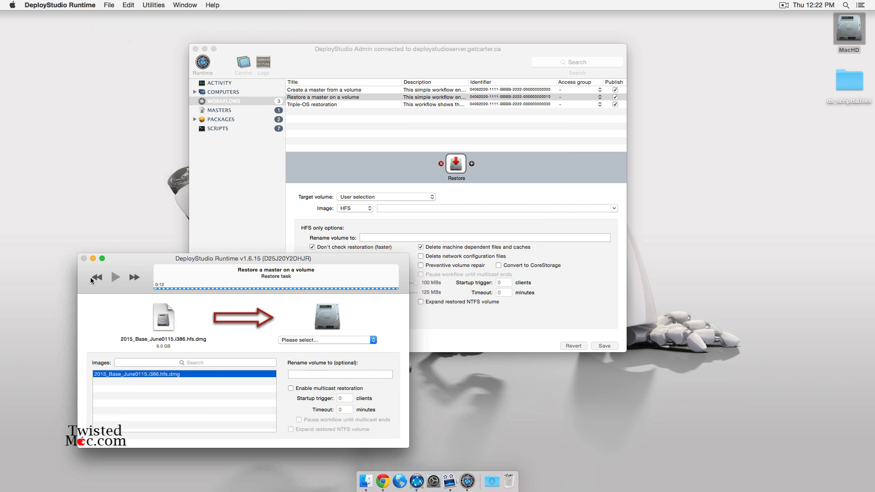
pyautogui.click(317, 104)
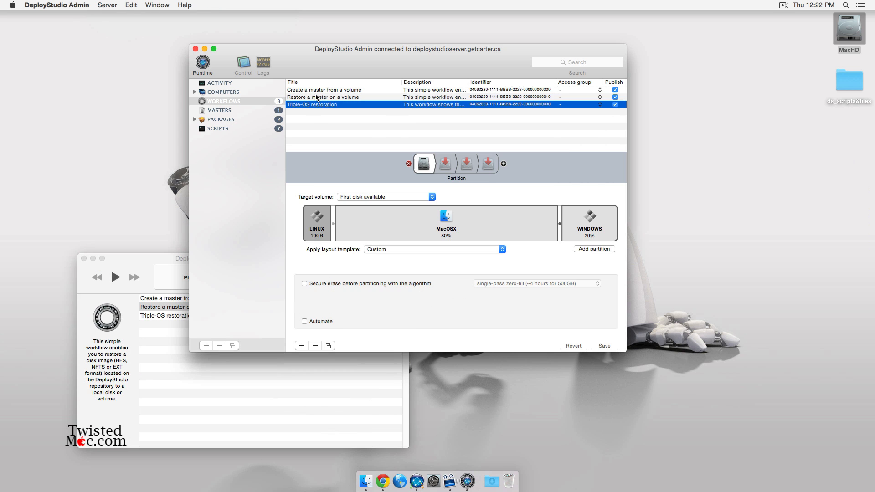
# - Create a new workflow named Test
pyautogui.click(322, 97)
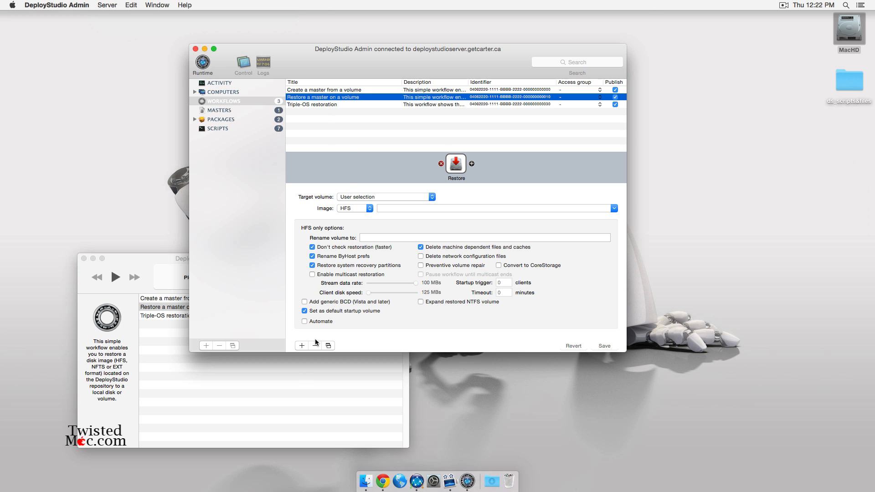
pyautogui.click(307, 348)
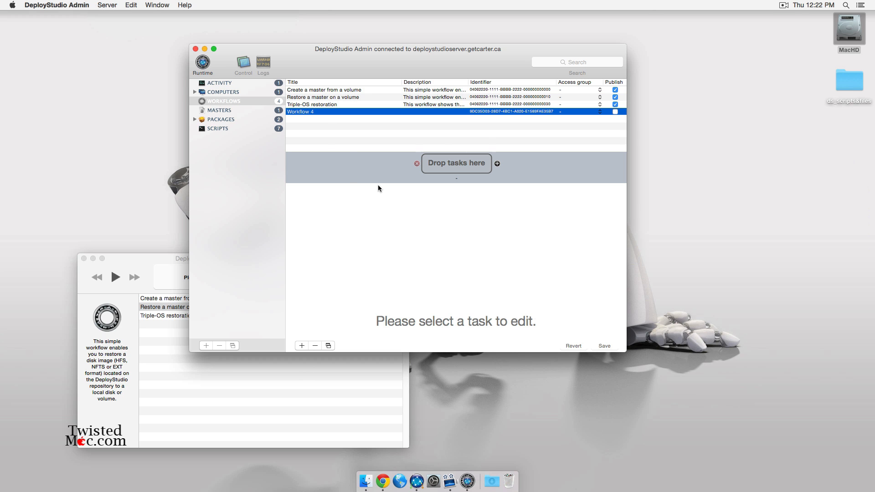
pyautogui.write('Test')
pyautogui.press('Return')
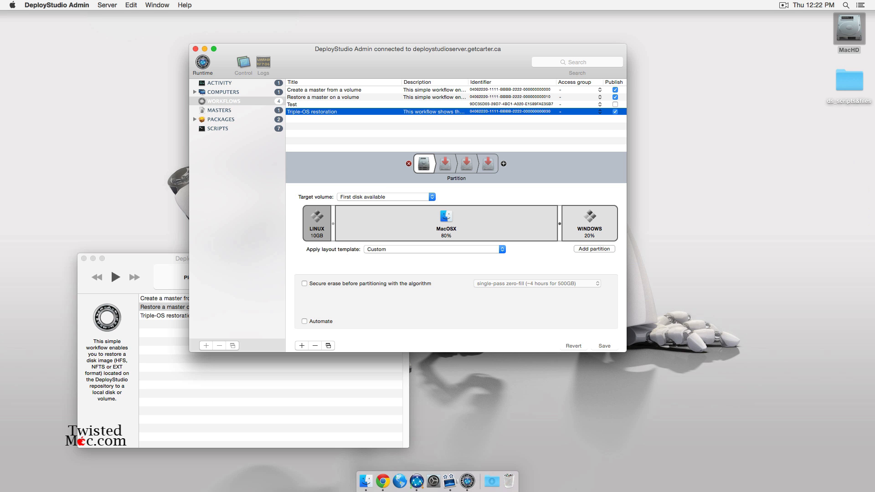
pyautogui.click(460, 104)
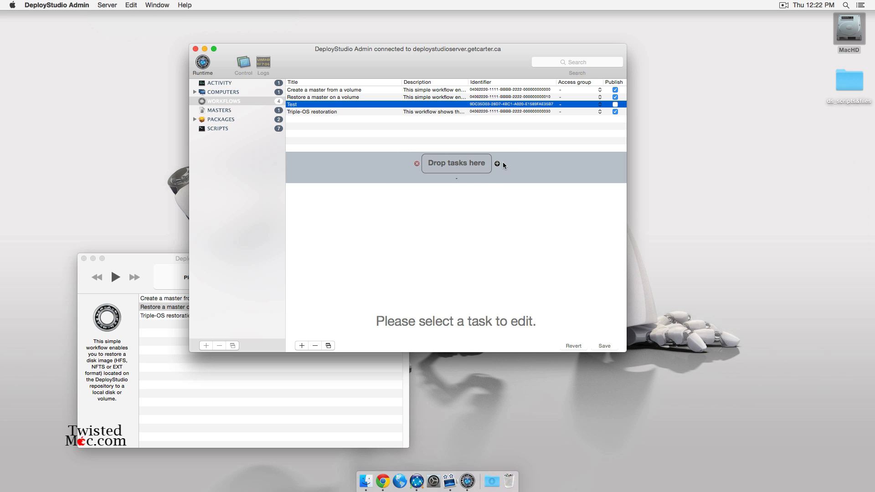
# - Add a Restore task to the Test workflow from the task palette
pyautogui.click(497, 164)
pyautogui.moveTo(509, 60); pyautogui.dragTo(420, 26)
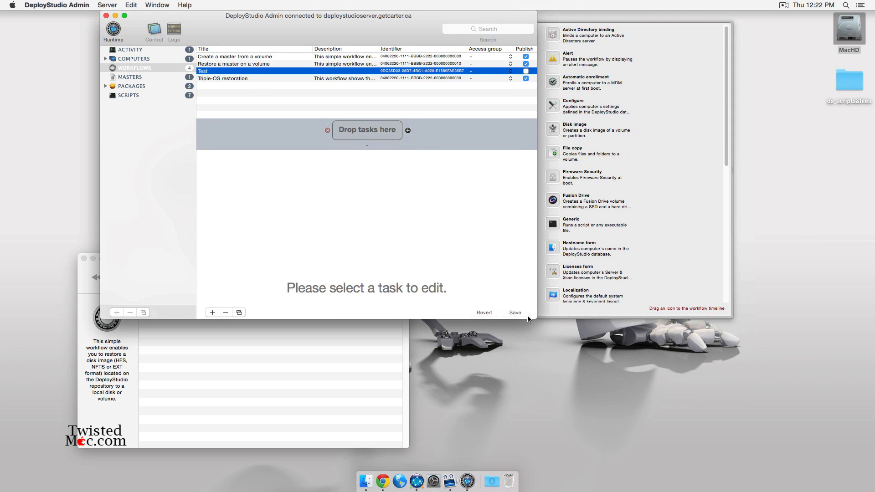
pyautogui.moveTo(537, 319); pyautogui.dragTo(559, 485)
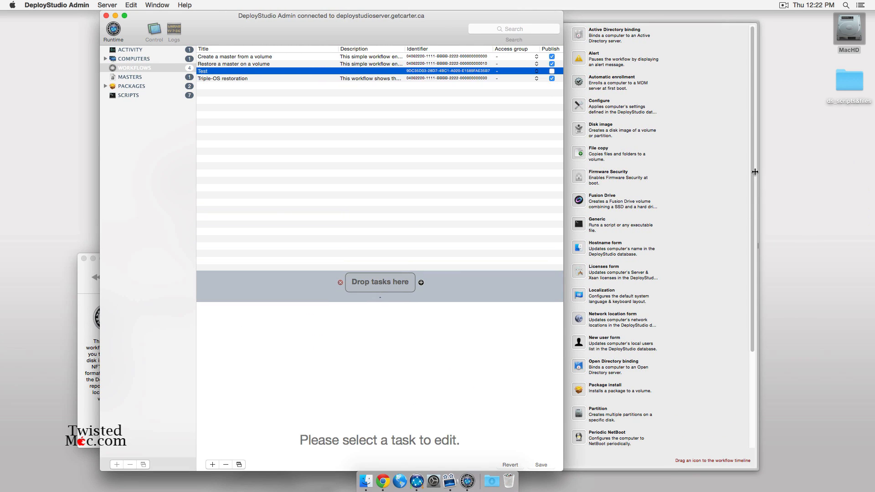
pyautogui.moveTo(753, 163); pyautogui.dragTo(737, 273)
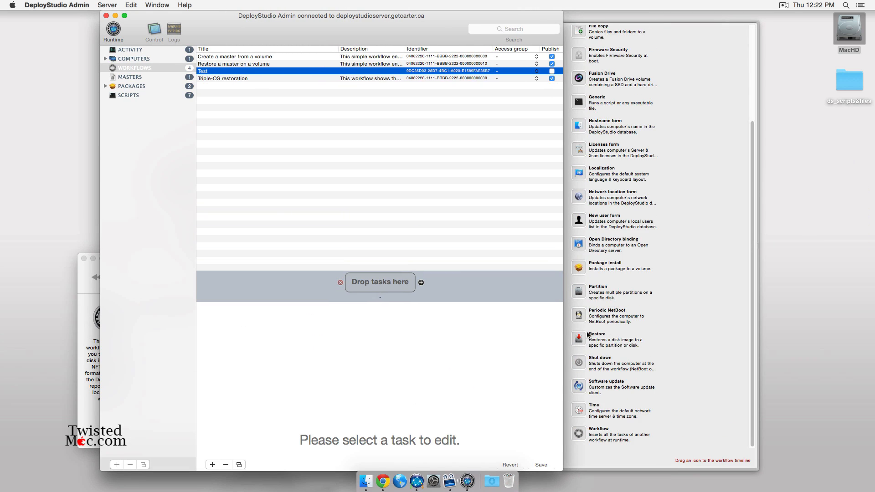
pyautogui.moveTo(580, 339); pyautogui.dragTo(367, 285)
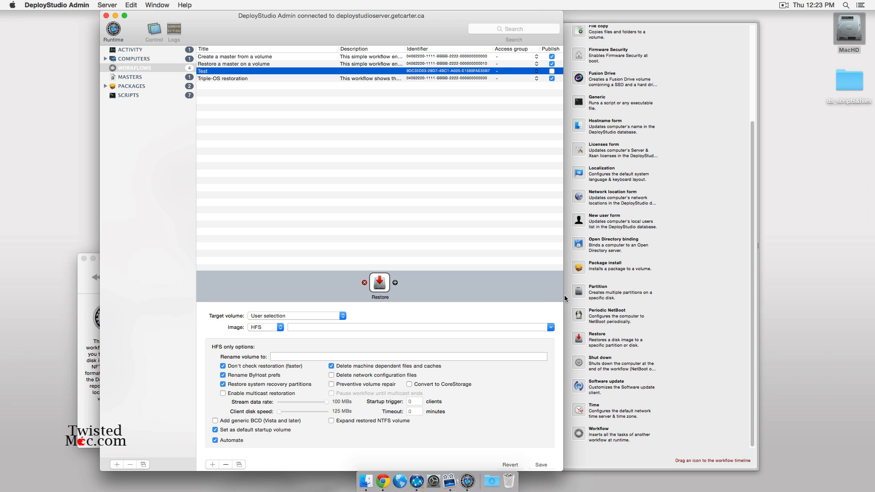
# - Set the Restore task's target to First disk available and its image to 2015_Base_June0115.i386.hfs.dmg
pyautogui.click(340, 319)
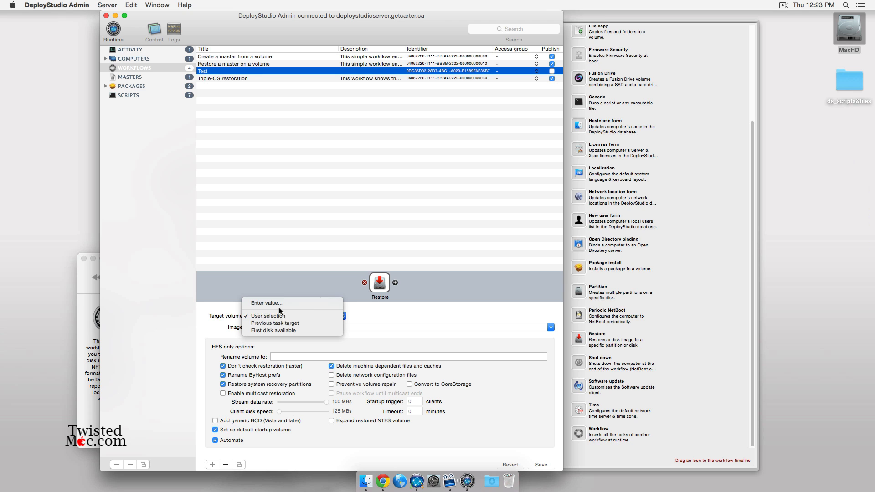
pyautogui.click(292, 330)
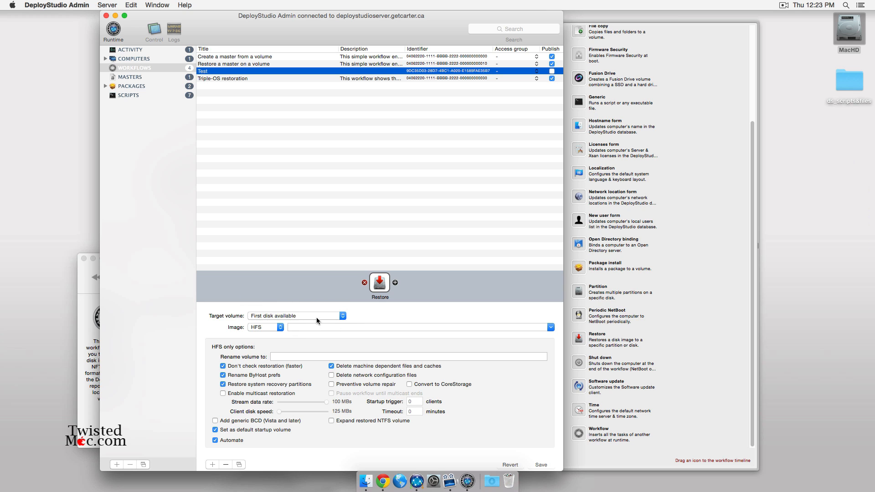
pyautogui.click(550, 327)
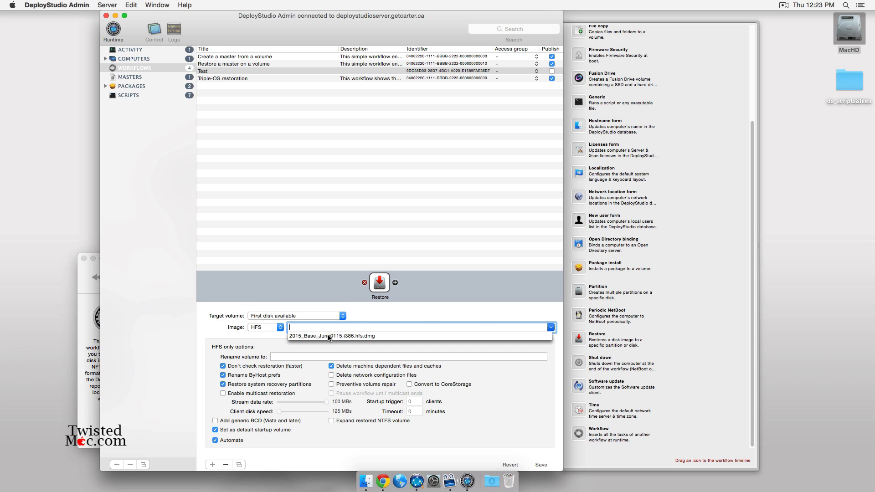
pyautogui.click(327, 334)
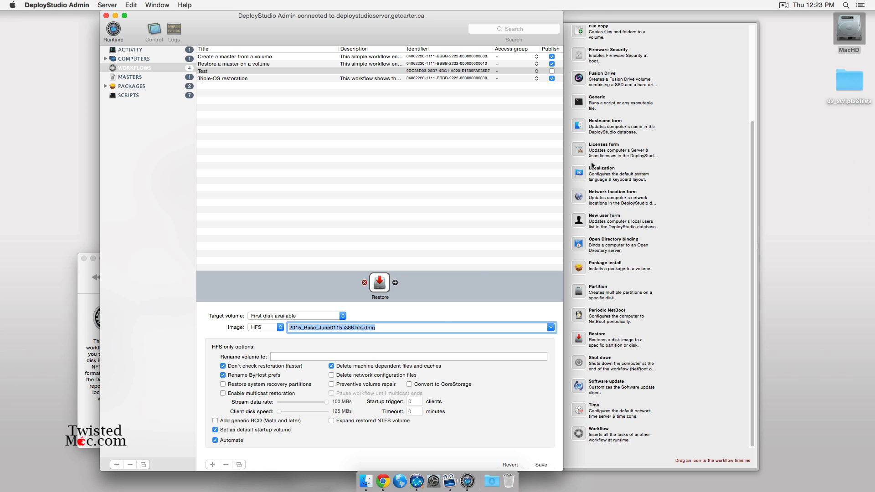
# - Add a Configure task right after Restore in the Test workflow, targeting the previous task's volume
pyautogui.scroll(5, 635, 265)
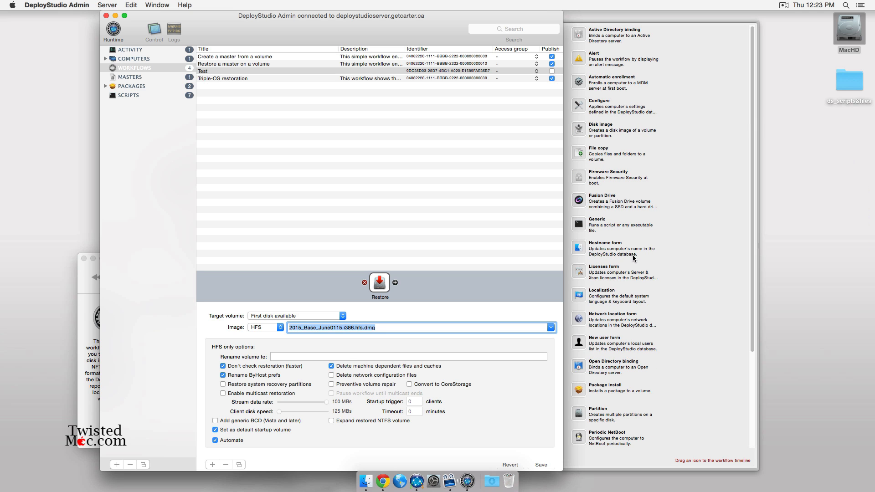
pyautogui.moveTo(578, 107); pyautogui.dragTo(395, 284)
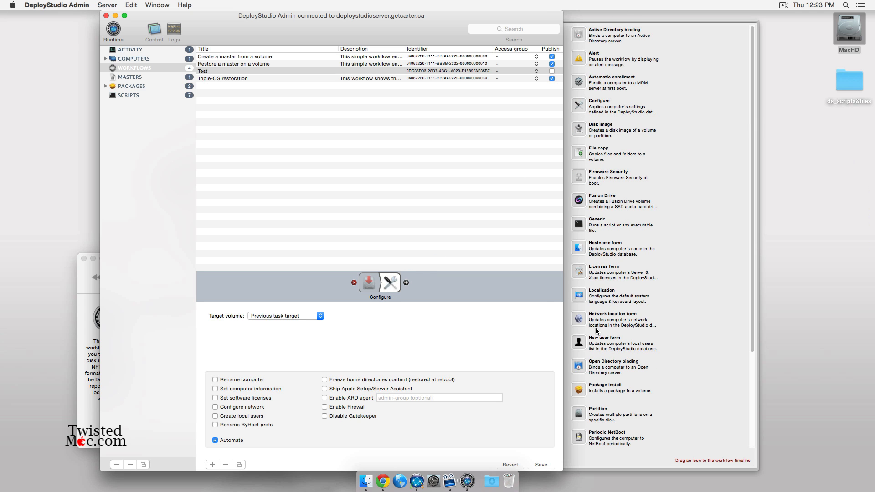
# - Add a Hostname form task and move it ahead of the Configure task
pyautogui.moveTo(578, 248); pyautogui.dragTo(401, 286)
pyautogui.click(379, 284)
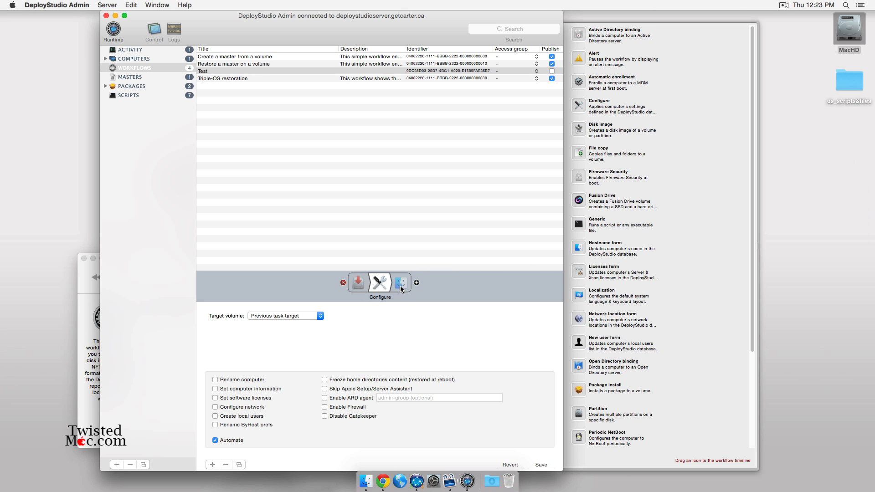
pyautogui.click(403, 287)
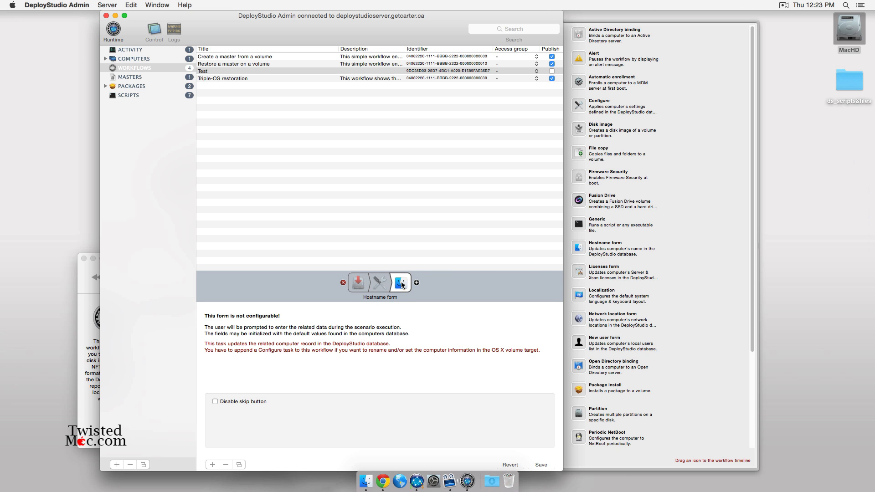
pyautogui.moveTo(402, 284); pyautogui.dragTo(386, 283)
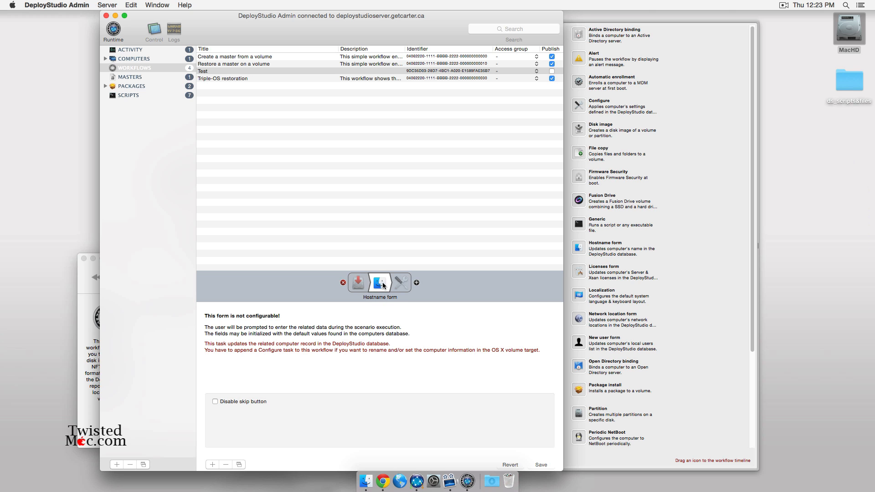
# - Enable Rename computer in the Configure task's settings
pyautogui.click(403, 283)
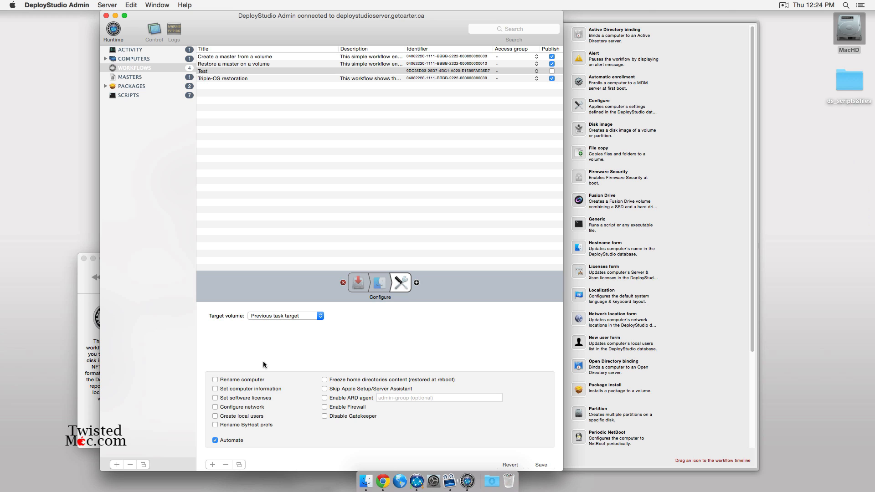
pyautogui.click(379, 283)
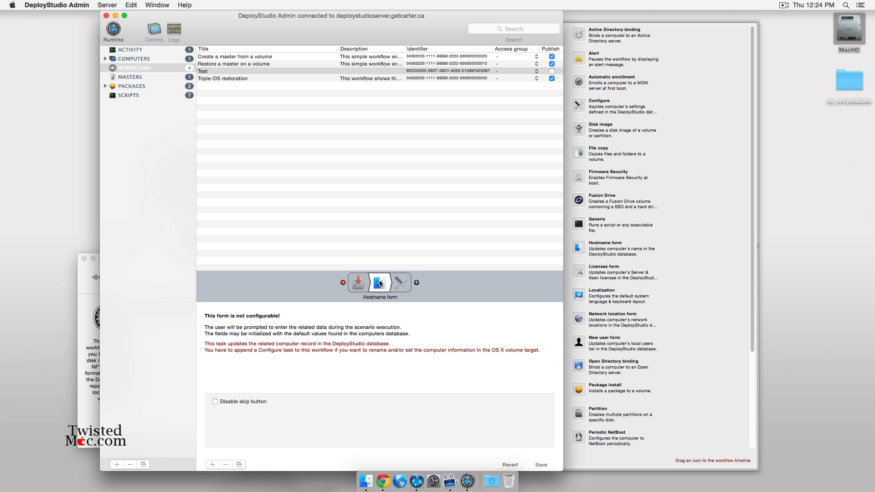
pyautogui.click(404, 286)
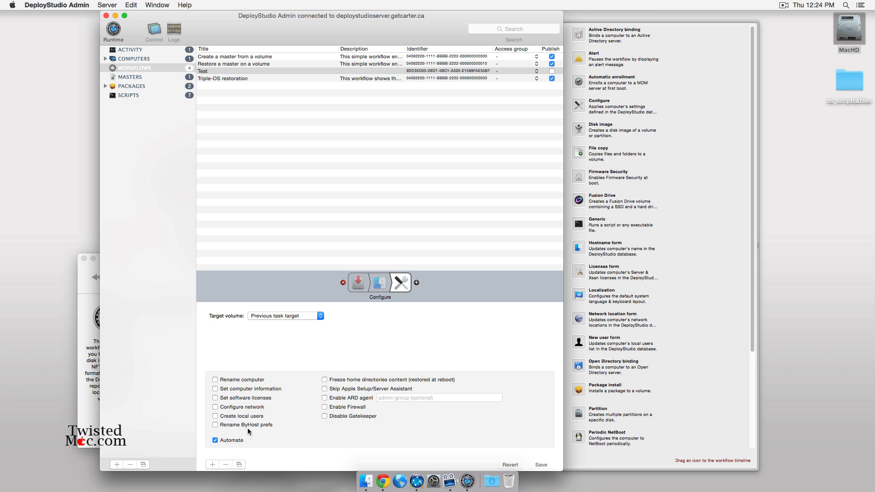
pyautogui.click(241, 382)
# - Add two Package install tasks: munkitools.pkg and Ricoh_PS_Printers_Vol1_EXP_LEO_Driver.pkg
pyautogui.moveTo(418, 285); pyautogui.dragTo(416, 287)
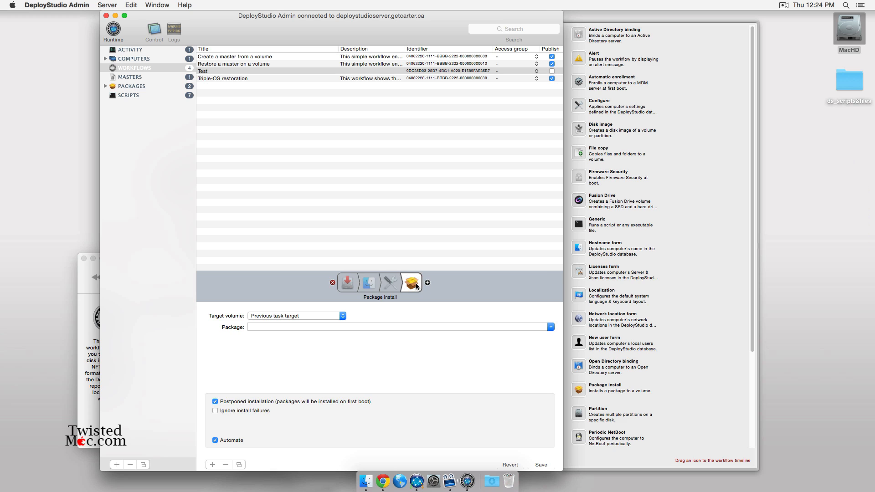
pyautogui.click(551, 327)
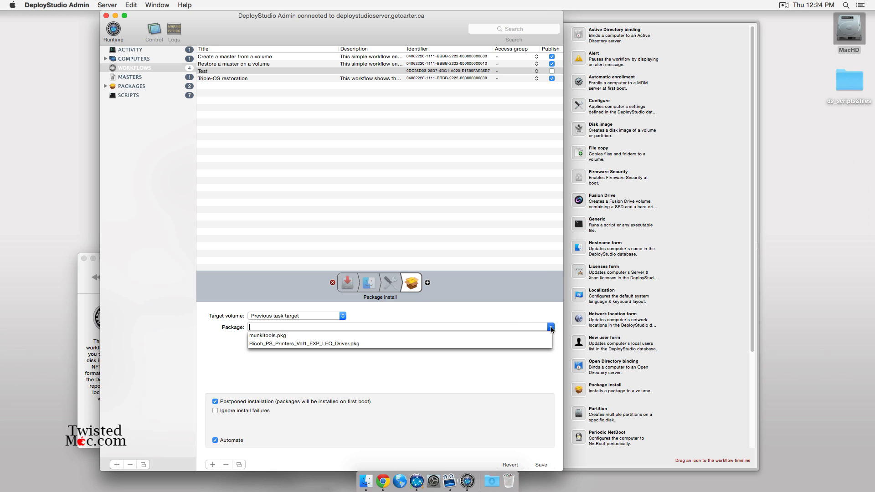
pyautogui.click(268, 336)
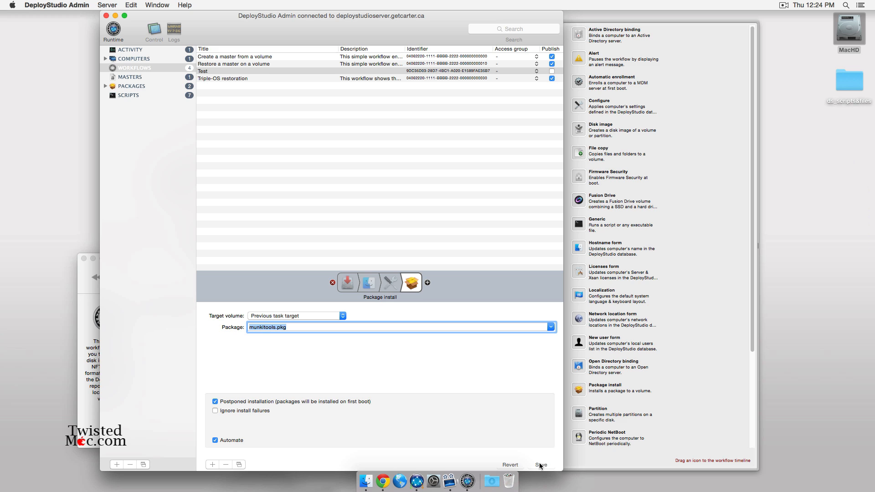
pyautogui.moveTo(579, 390); pyautogui.dragTo(426, 285)
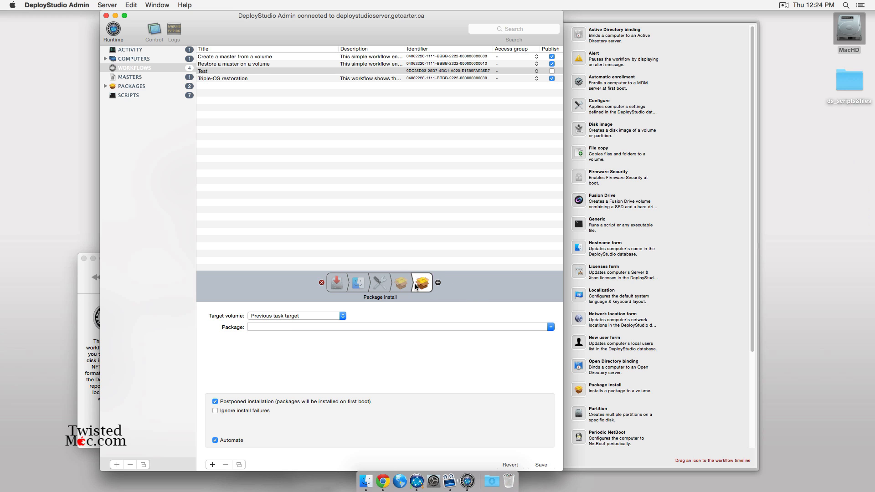
pyautogui.click(550, 328)
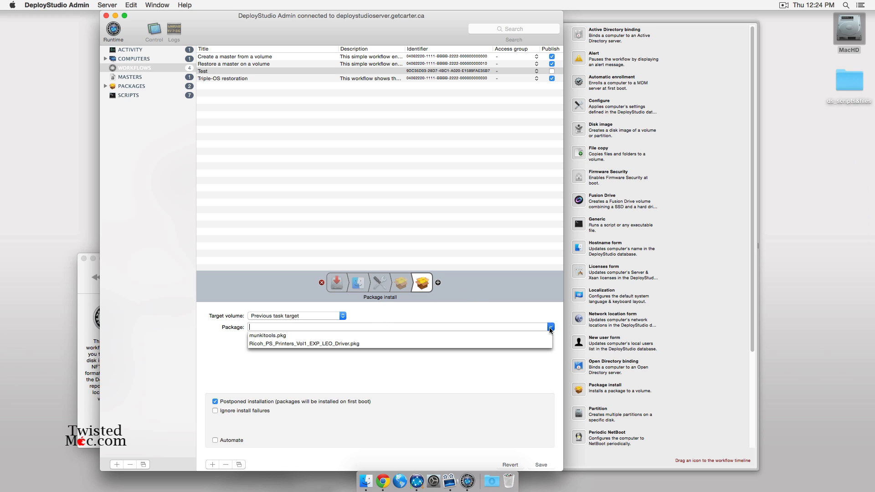
pyautogui.click(301, 345)
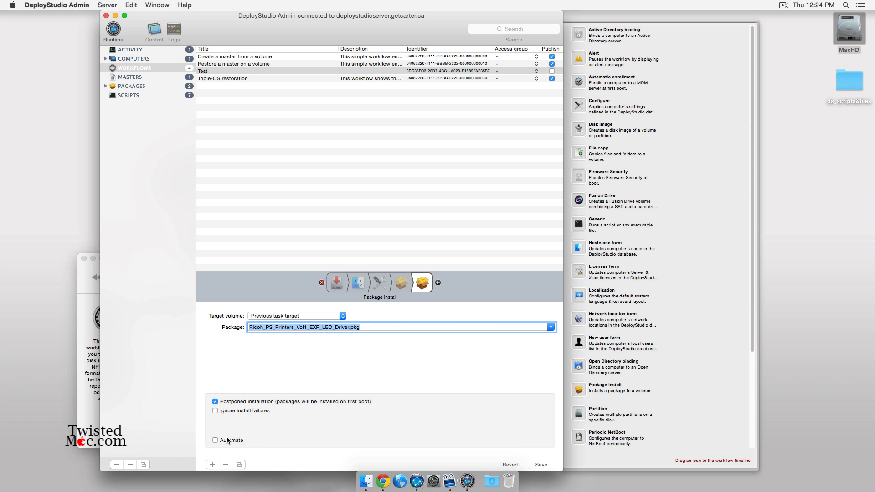
# - Save the workflow and review the Hostname form, Configure and package tasks
pyautogui.click(541, 465)
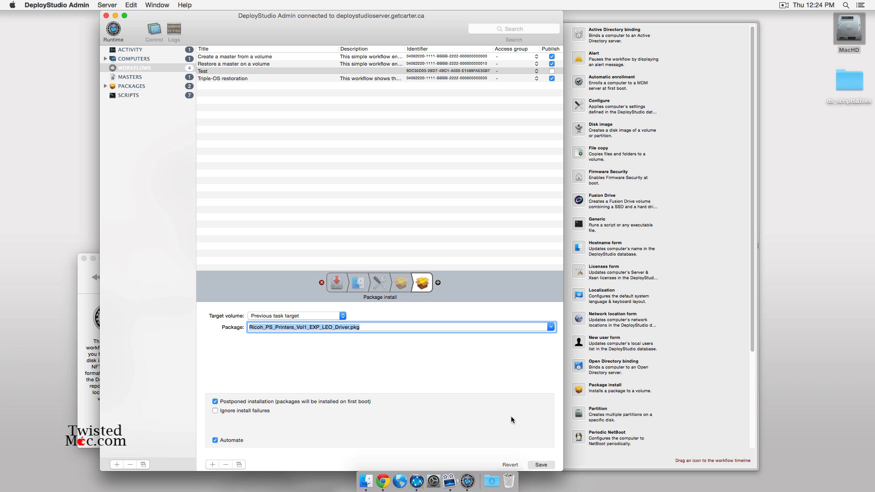
pyautogui.click(358, 283)
pyautogui.click(377, 281)
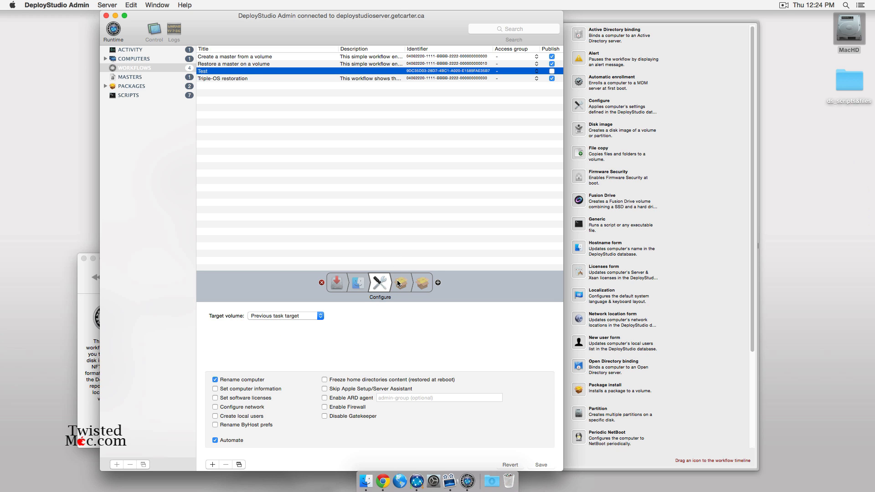
pyautogui.click(417, 285)
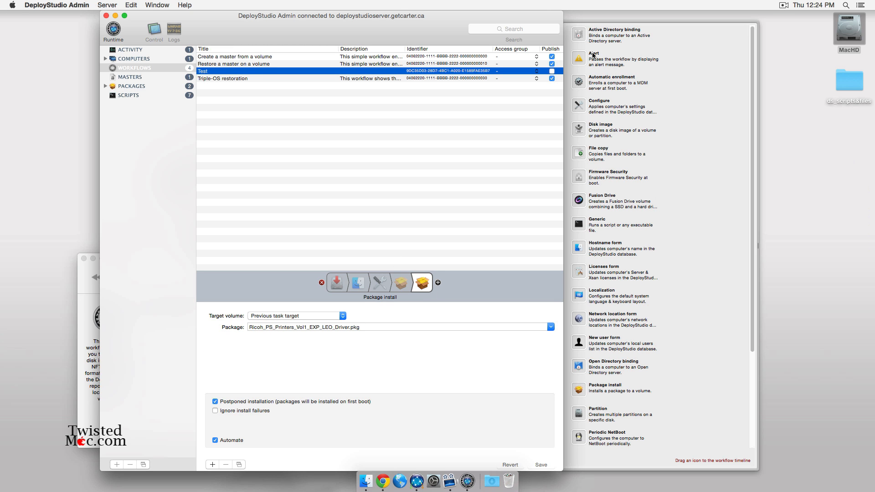
# - Append an Active Directory binding task with Use UNC path from Active Directory over CIFS
pyautogui.moveTo(577, 35); pyautogui.dragTo(433, 285)
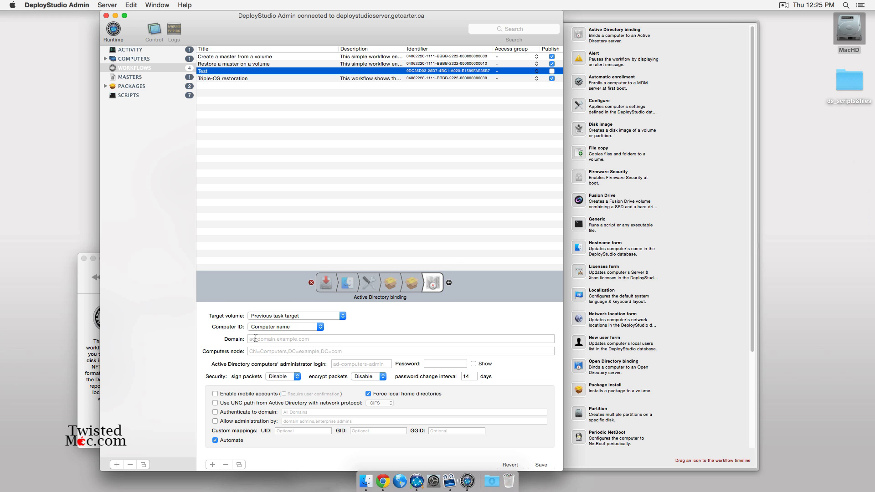
pyautogui.click(321, 352)
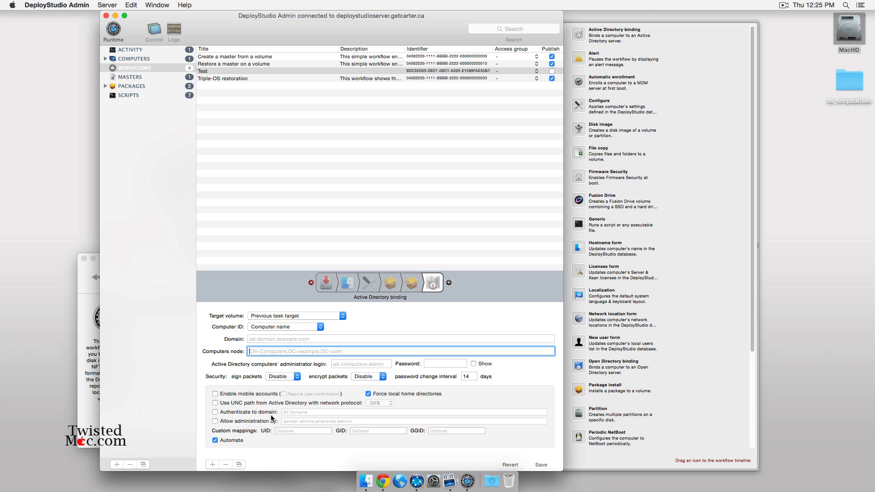
pyautogui.click(335, 403)
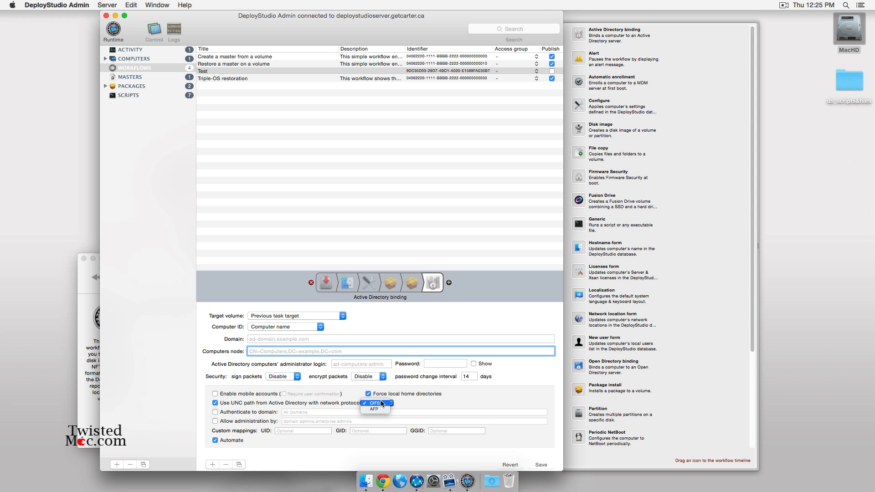
pyautogui.click(390, 404)
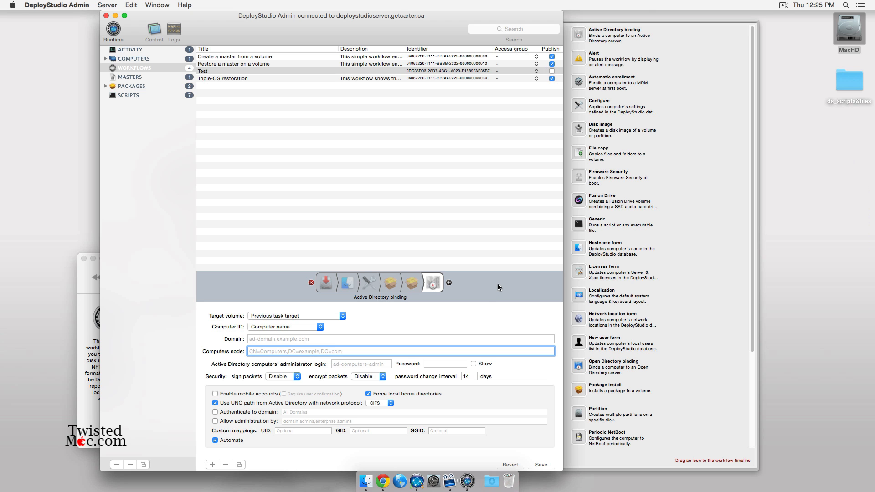
pyautogui.scroll(-3, 606, 319)
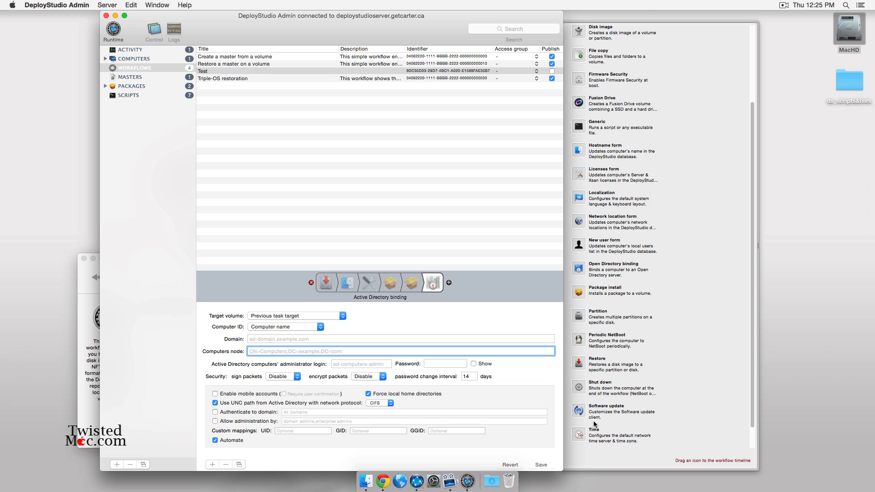
# - Append an Open Directory binding task, save the workflow, and review both binding tasks
pyautogui.moveTo(578, 269); pyautogui.dragTo(448, 287)
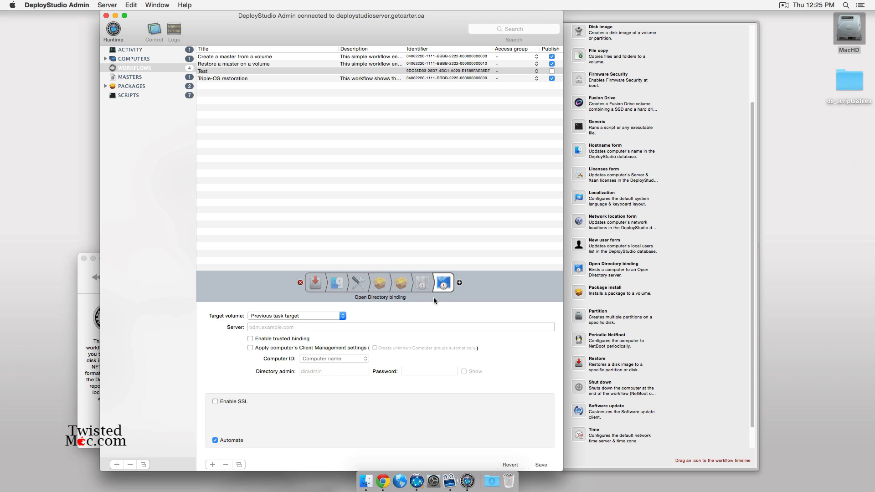
pyautogui.click(537, 464)
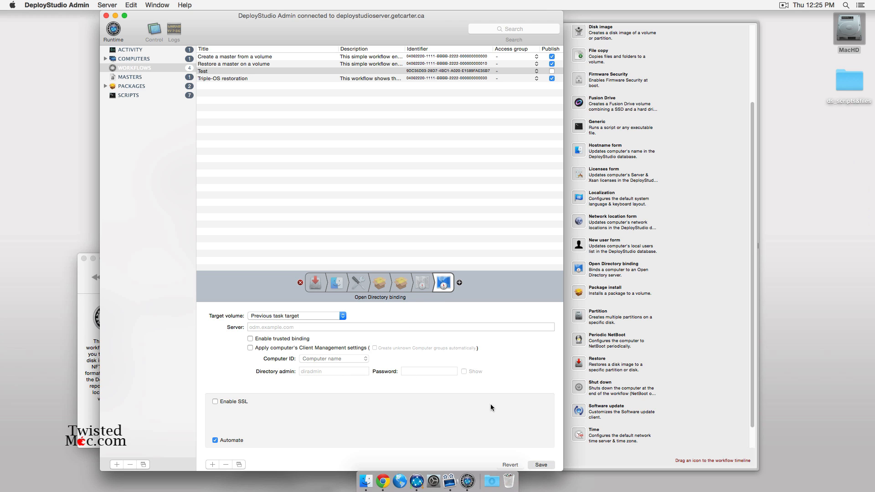
pyautogui.click(421, 284)
pyautogui.click(445, 284)
pyautogui.click(429, 283)
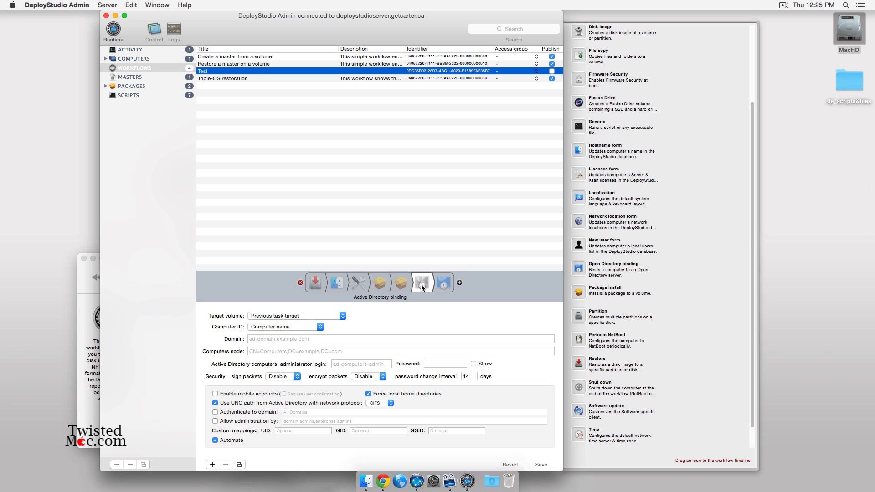
pyautogui.scroll(5, 739, 177)
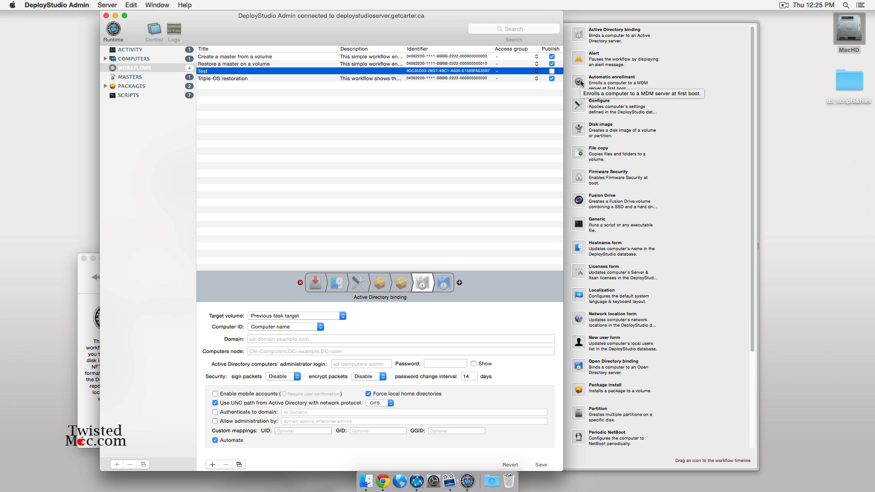
# - Add an Automatic enrollment task with Enrollment_Profile.mobileconfig and Trust_Profile.mobileconfig as trust profile
pyautogui.moveTo(581, 83); pyautogui.dragTo(461, 284)
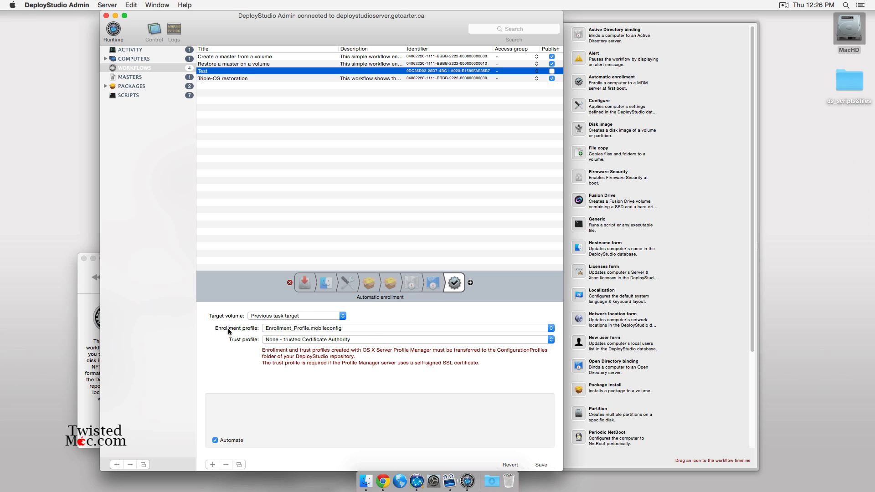
pyautogui.click(280, 328)
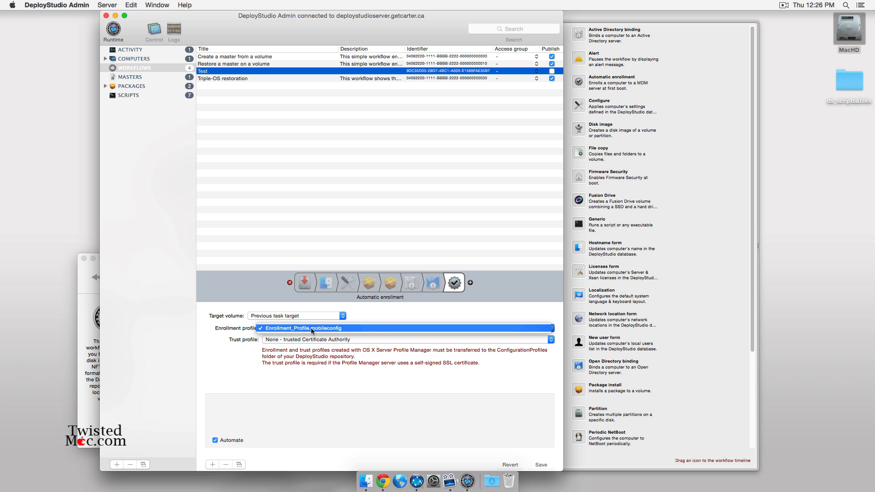
pyautogui.click(311, 327)
pyautogui.click(288, 339)
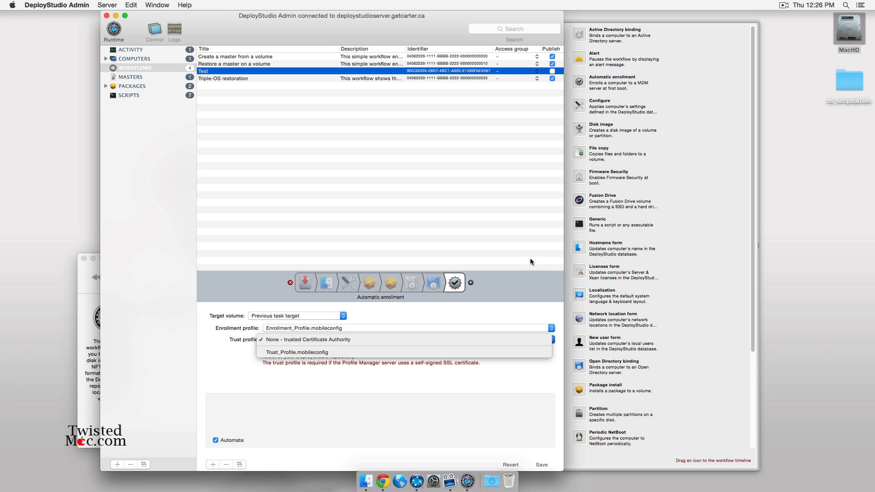
pyautogui.click(385, 352)
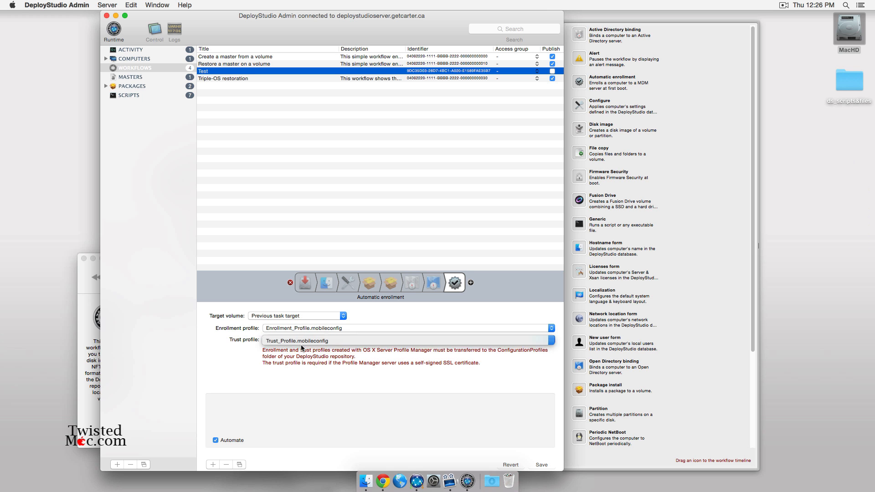
pyautogui.doubleClick(849, 37)
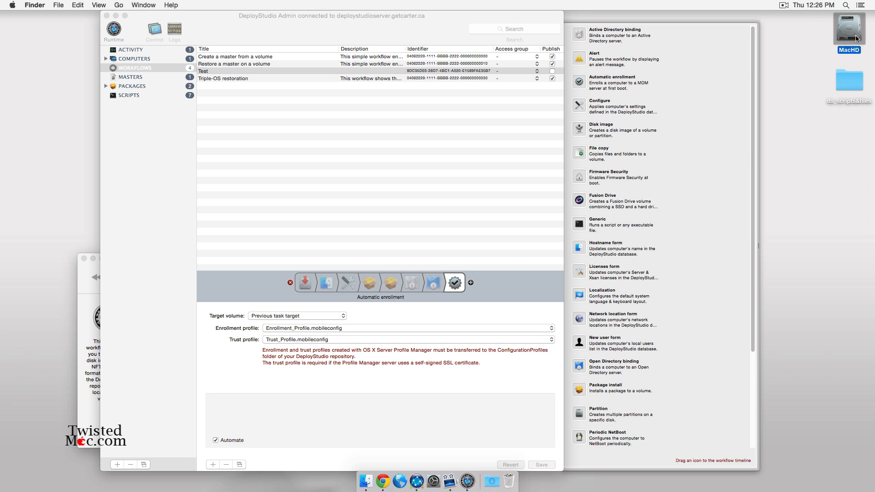
# - Browse MacHD > Shares > DeployStudio > ConfigurationProfiles to confirm both profiles, then return to DeployStudio Admin
pyautogui.doubleClick(273, 297)
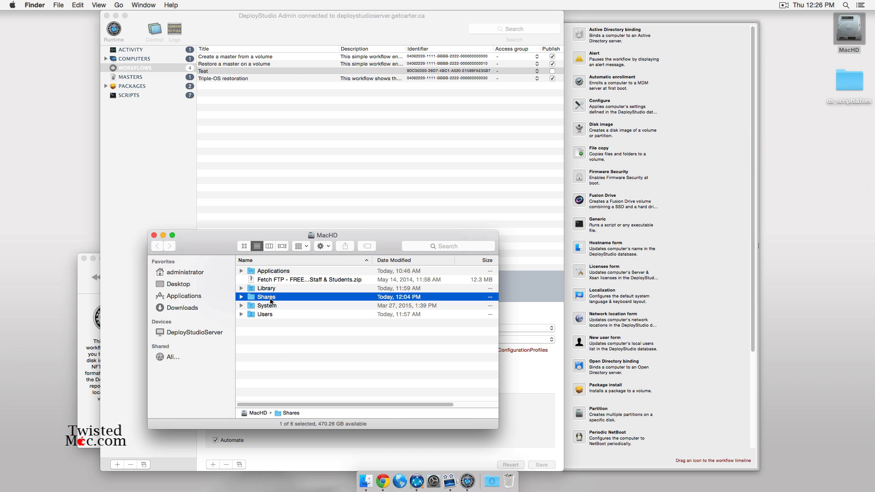
pyautogui.click(273, 270)
pyautogui.doubleClick(274, 271)
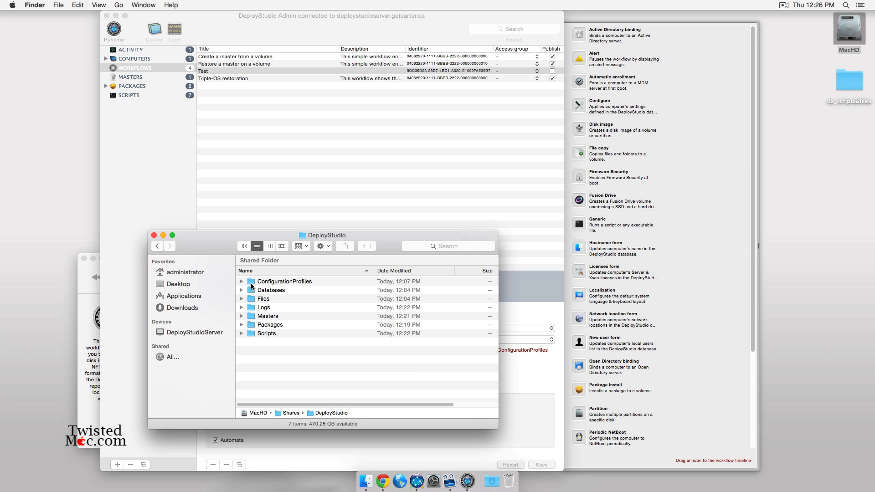
pyautogui.doubleClick(288, 281)
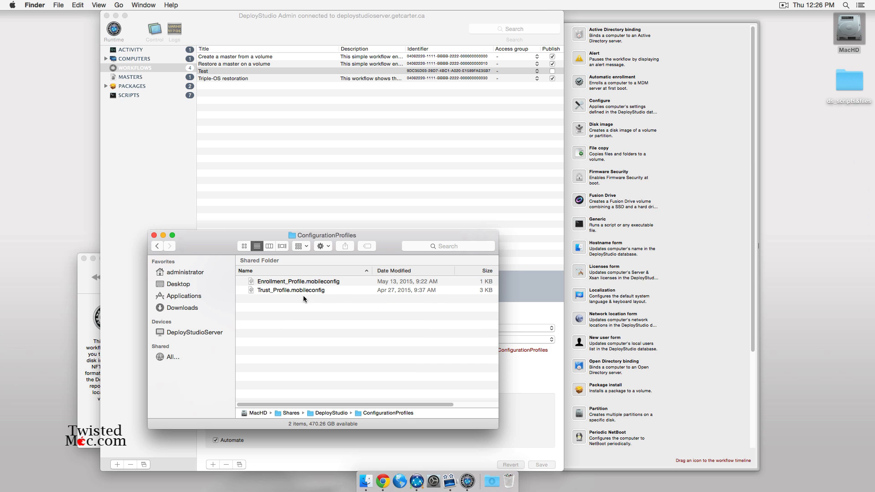
pyautogui.click(154, 235)
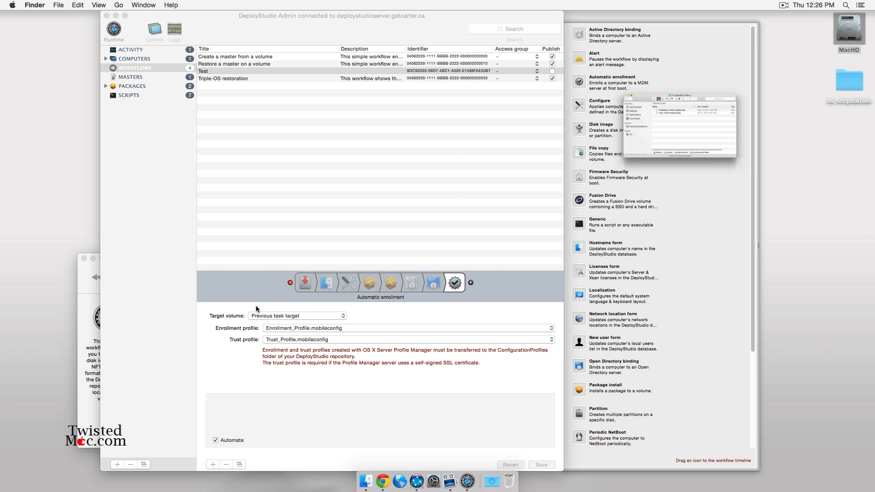
pyautogui.click(298, 366)
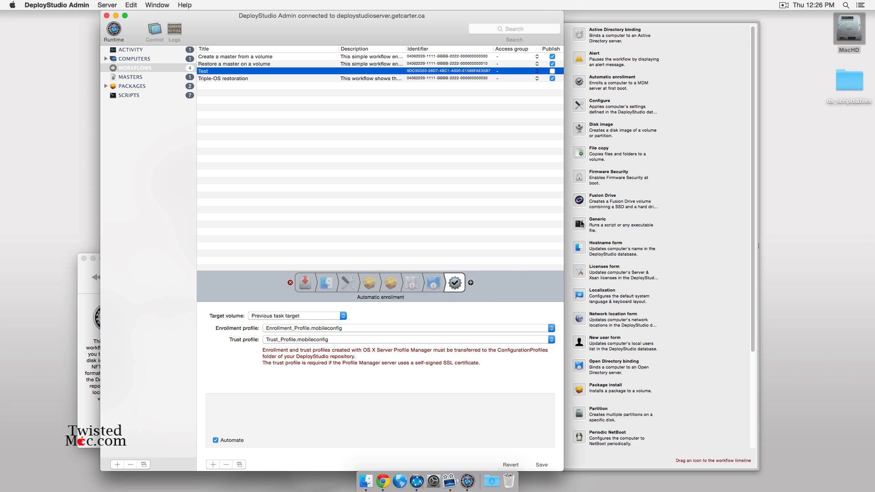
# - Add a Generic task running the AdobeSerialization command and save the Test workflow
pyautogui.moveTo(582, 223); pyautogui.dragTo(467, 287)
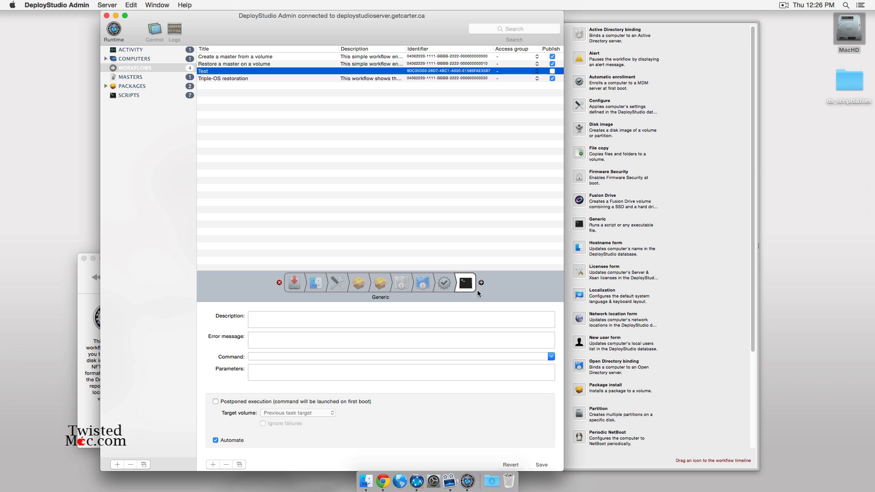
pyautogui.click(551, 357)
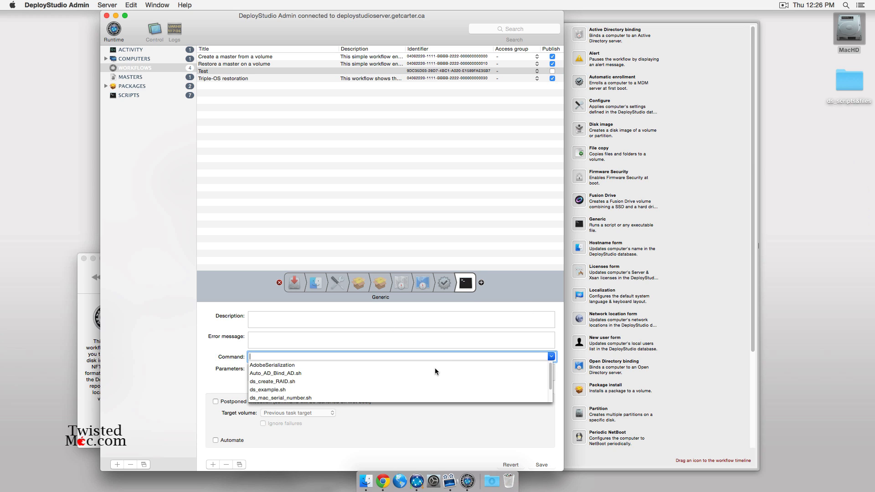
pyautogui.scroll(-1, 294, 378)
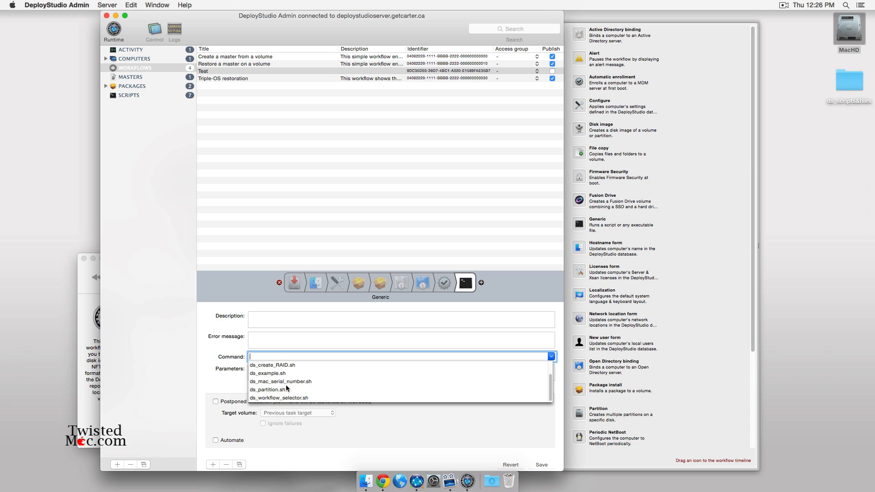
pyautogui.scroll(-1, 273, 376)
pyautogui.scroll(2, 273, 377)
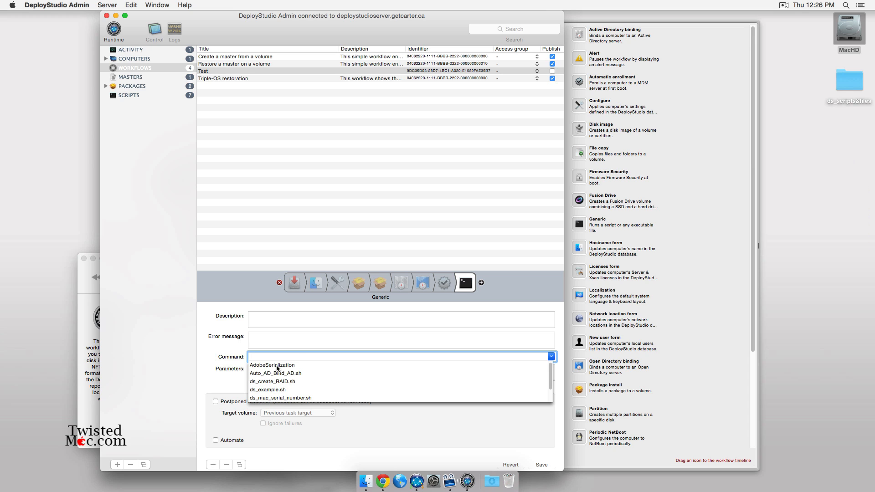
pyautogui.click(277, 367)
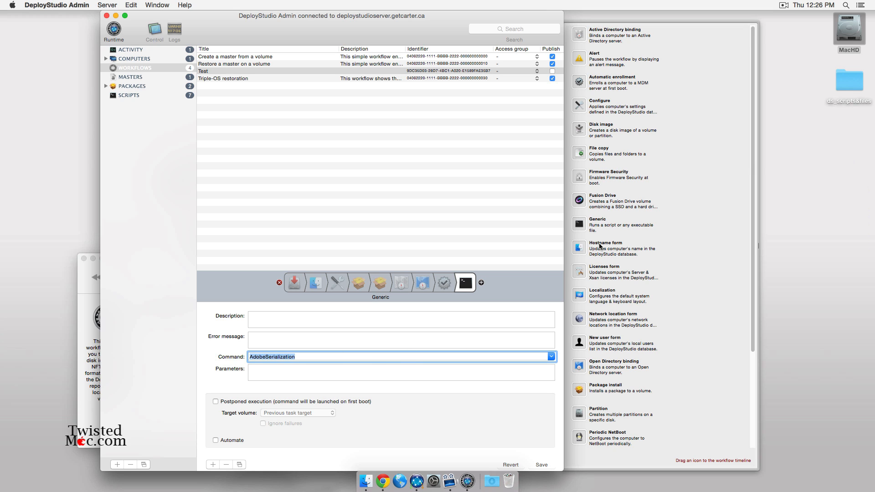
pyautogui.scroll(-5, 593, 75)
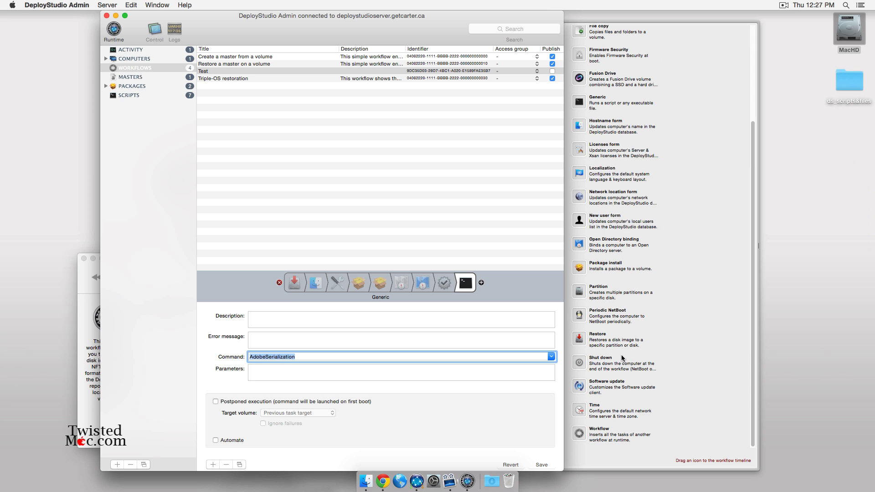
pyautogui.click(542, 465)
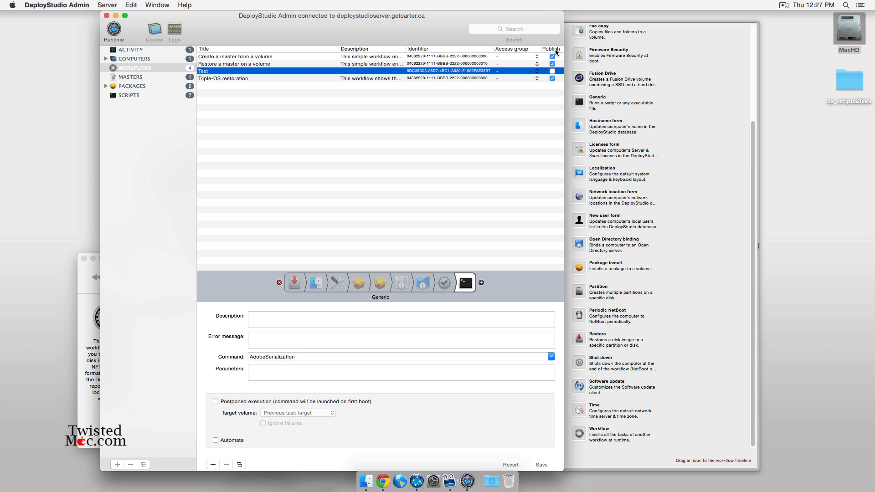
# - Publish the Test workflow and confirm it is selectable in DeployStudio Runtime
pyautogui.click(552, 71)
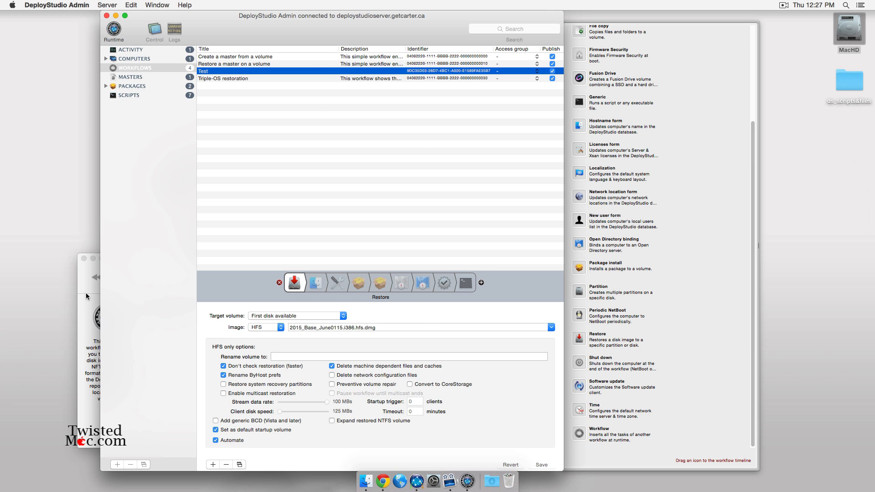
pyautogui.click(89, 309)
pyautogui.moveTo(165, 255); pyautogui.dragTo(318, 138)
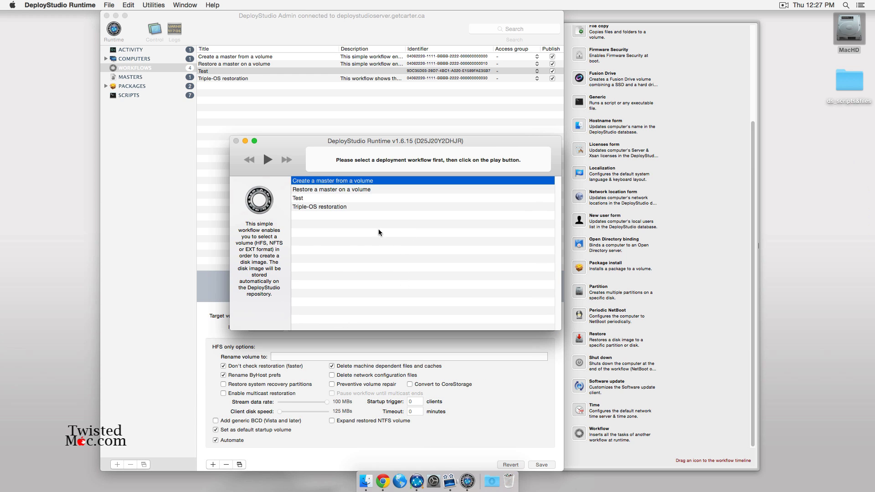
pyautogui.click(304, 199)
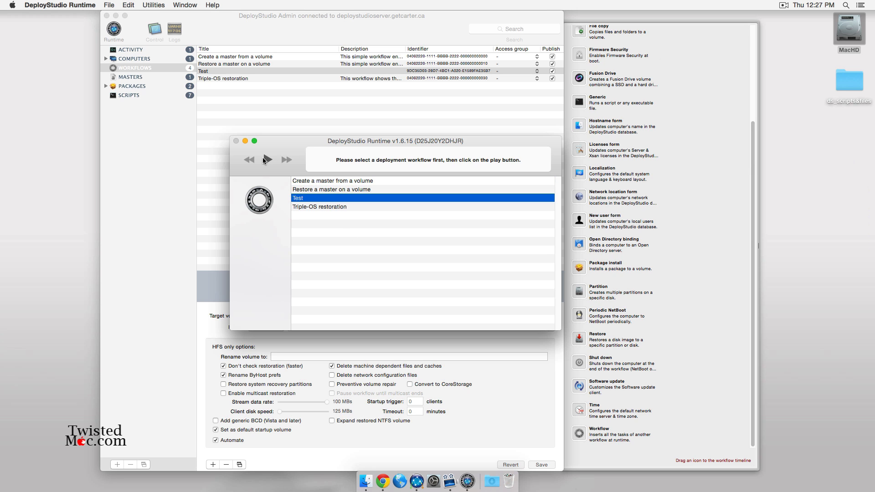
pyautogui.click(314, 120)
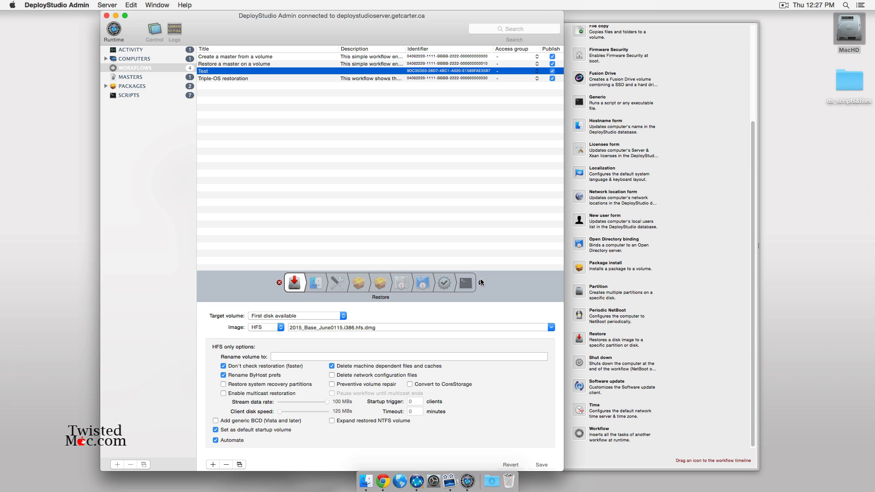
# - Review the Hostname form task, shift the Admin window right, and hide DeployStudio Admin
pyautogui.click(315, 283)
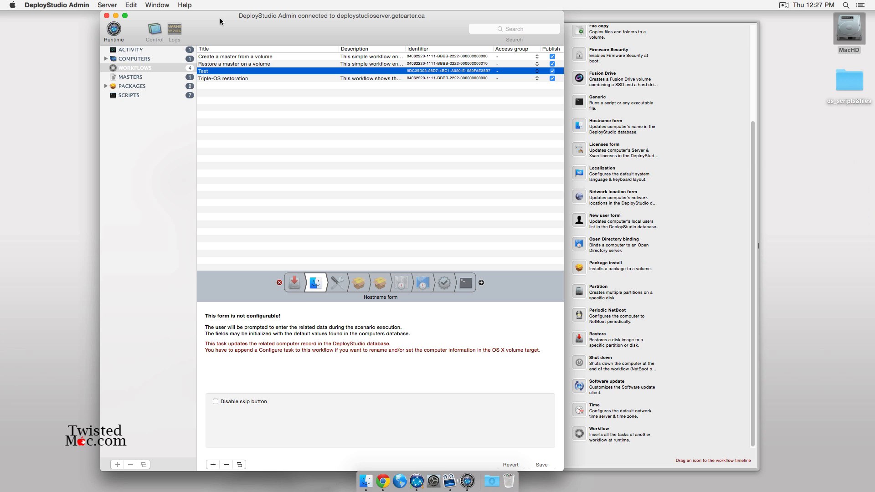
pyautogui.moveTo(230, 20); pyautogui.dragTo(266, 23)
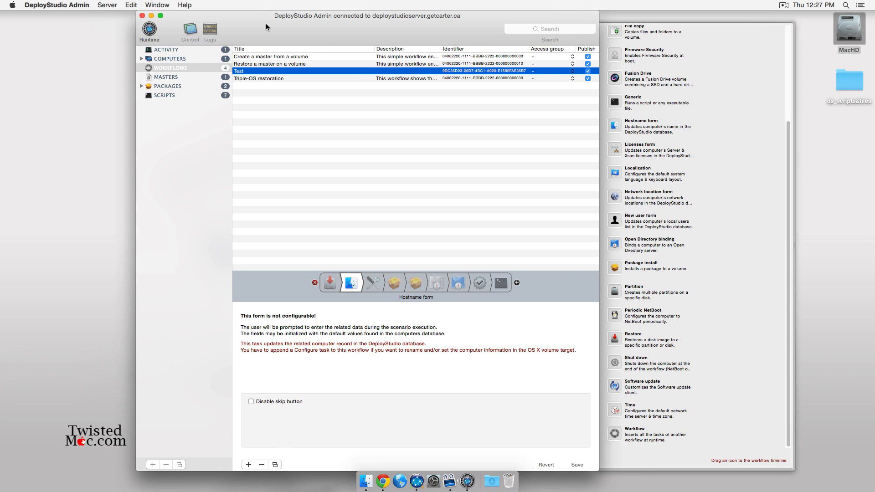
pyautogui.press('super+q')
pyautogui.press('super+q')
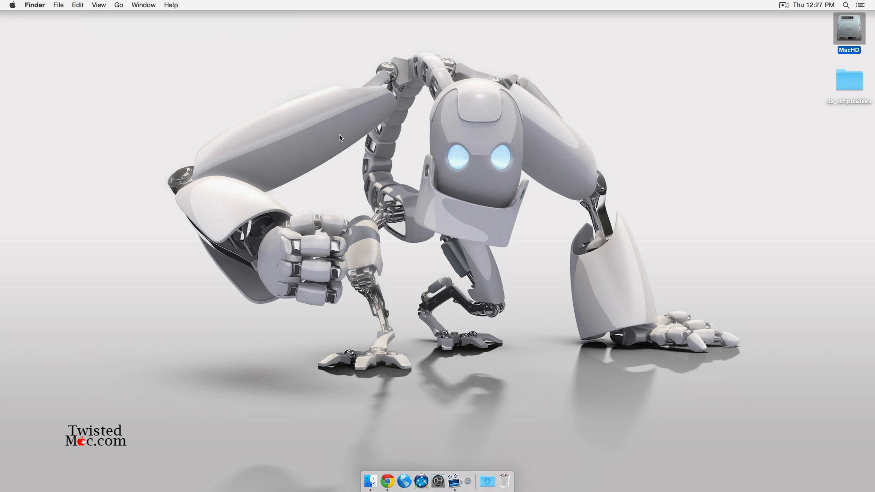